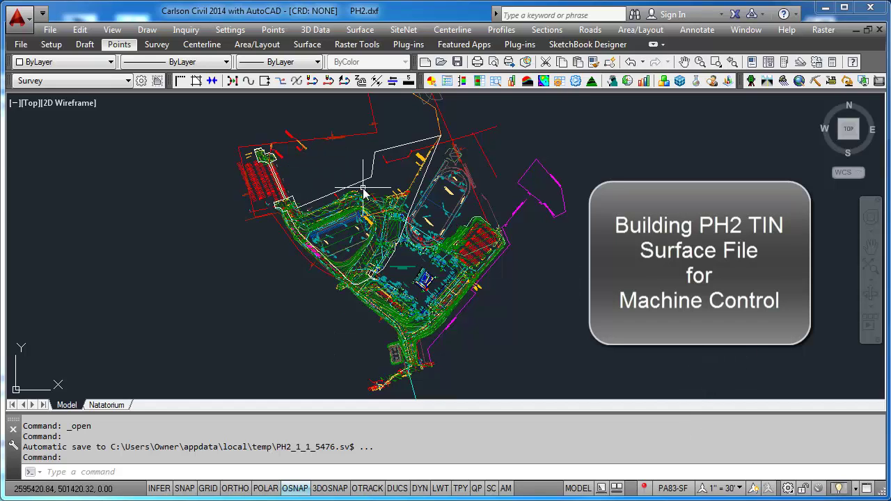
Select the white site perimeter polyline and read the layer tooltips of nearby entities
left_click(365, 182)
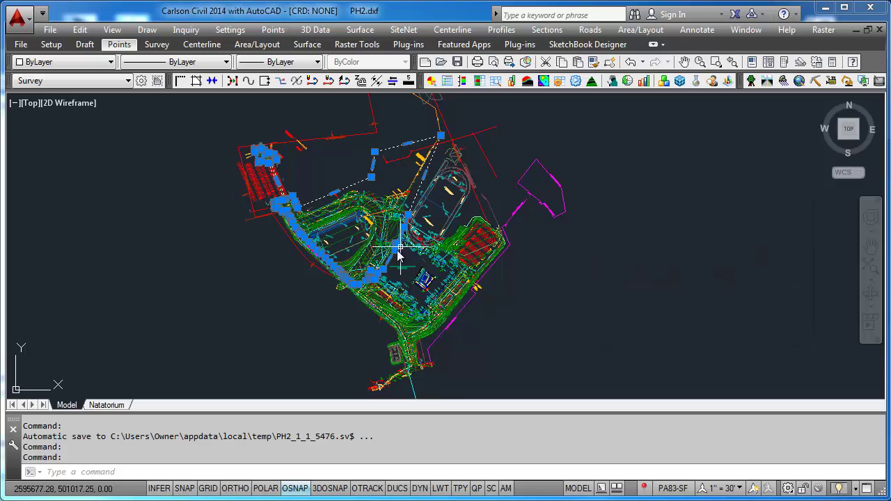
mouse_move(383, 259)
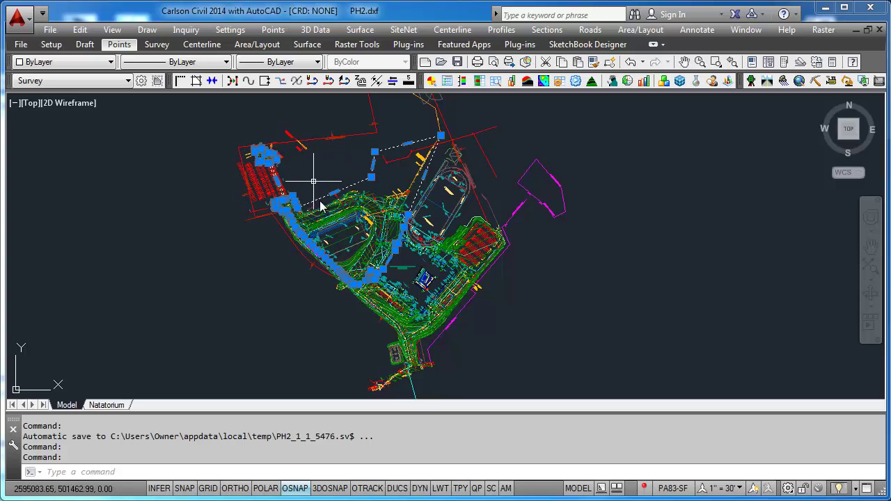
mouse_move(337, 270)
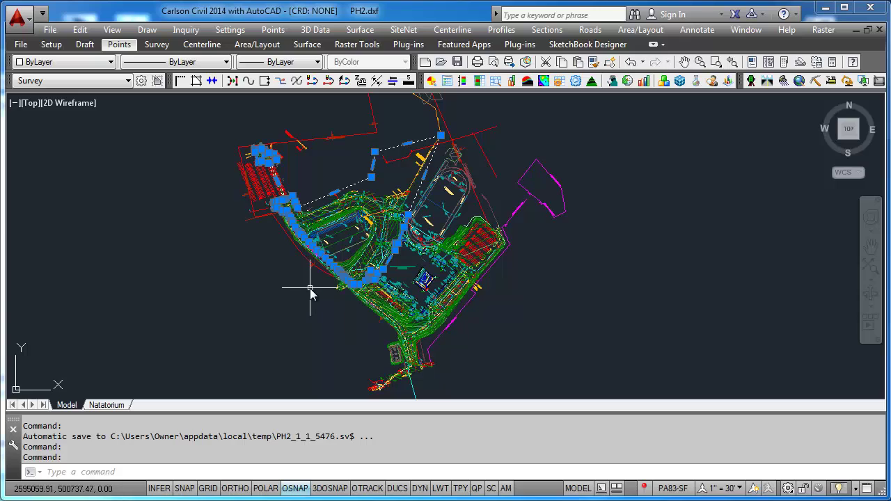
Erase all entities outside the white perimeter using Erase By Closed Polyline
left_click(80, 30)
mouse_move(119, 96)
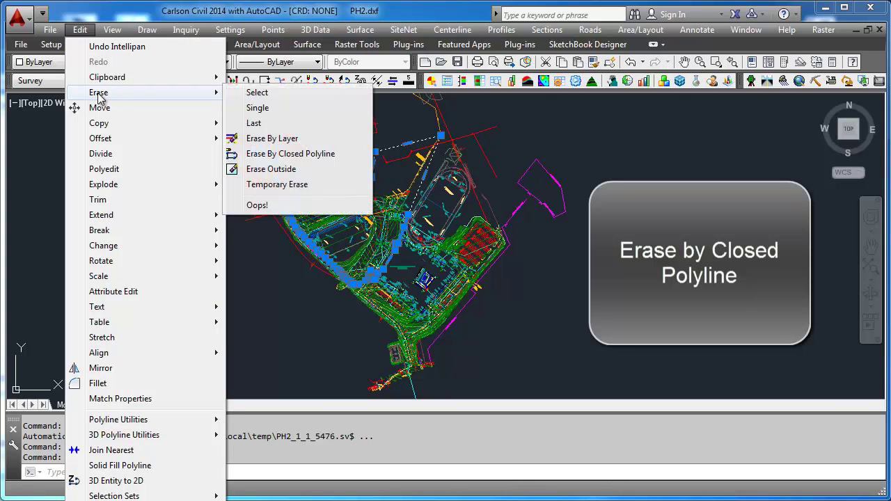
left_click(323, 154)
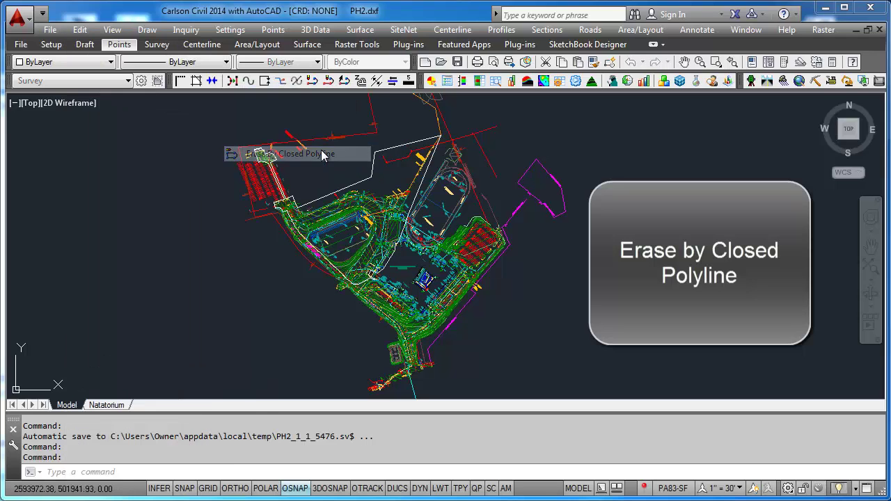
left_click(361, 183)
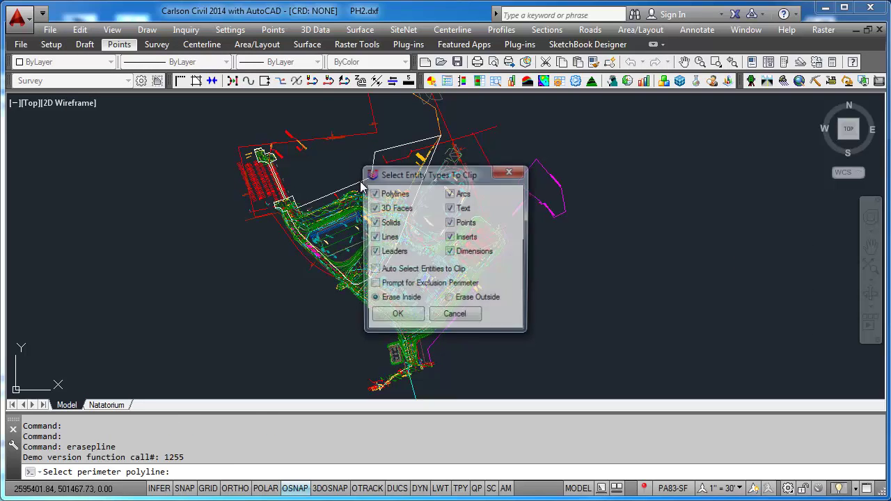
left_click(396, 318)
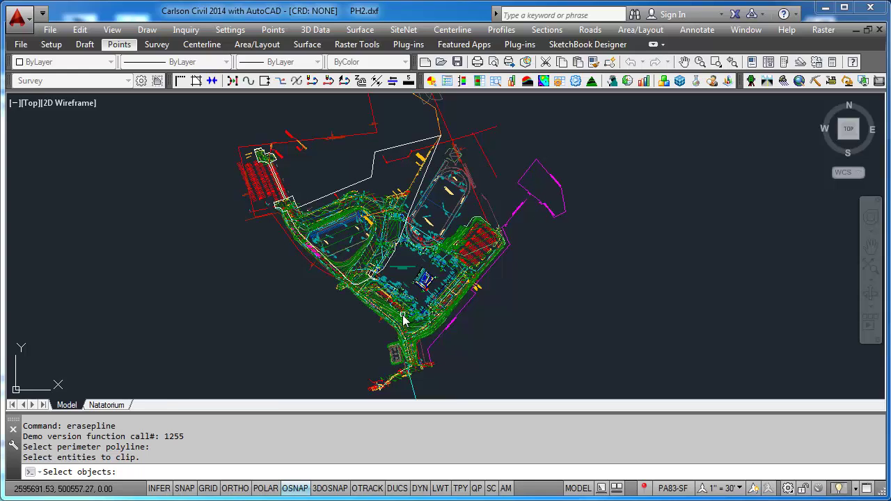
type("all")
key("Return")
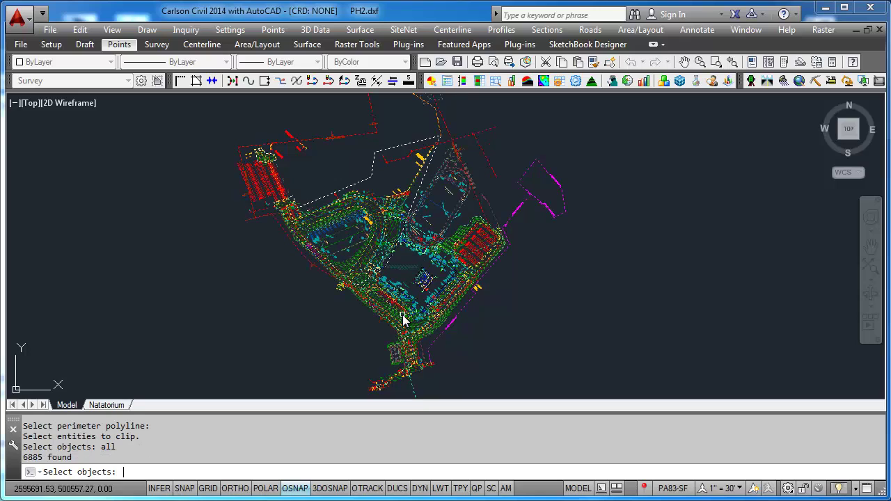
key("Return")
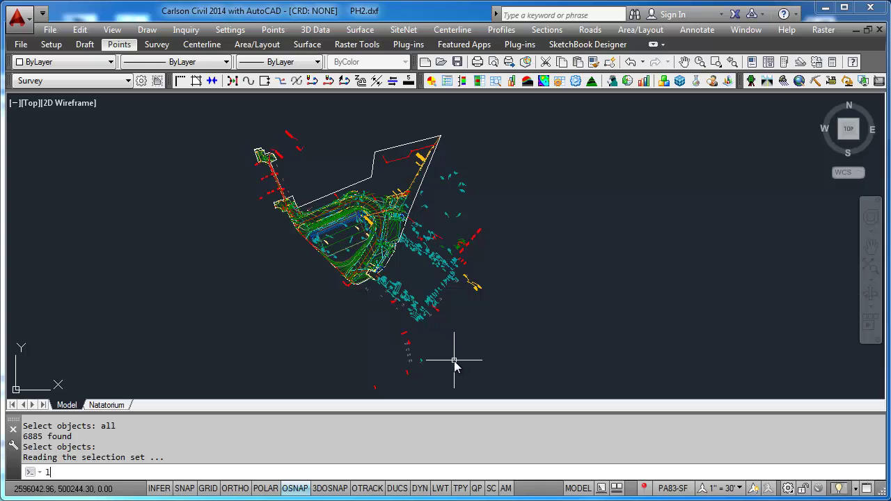
Freeze the layers of stray leftover entities, such as C-TOPO-SPOT and C-WATR-TEXT
key("Return")
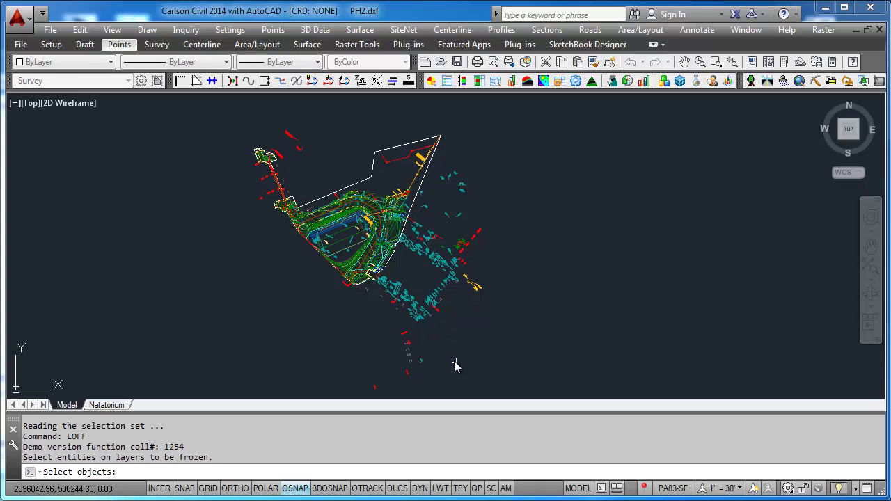
left_click(415, 321)
double_click(408, 335)
left_click(395, 341)
key("Return")
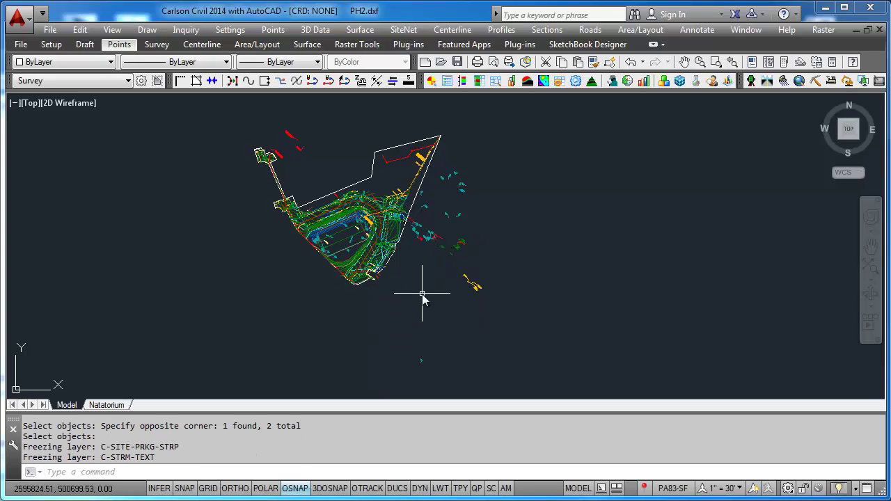
key("Return")
left_click(485, 299)
left_click(426, 199)
key("Return")
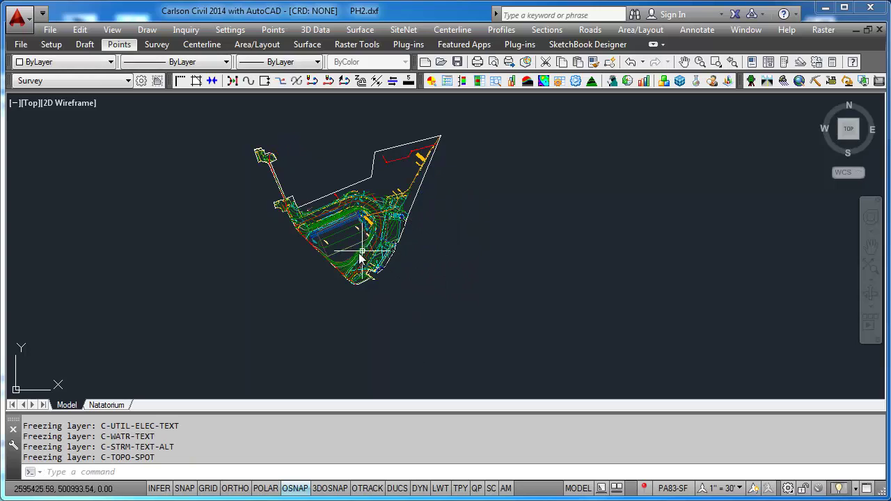
scroll(322, 241, "up", 3)
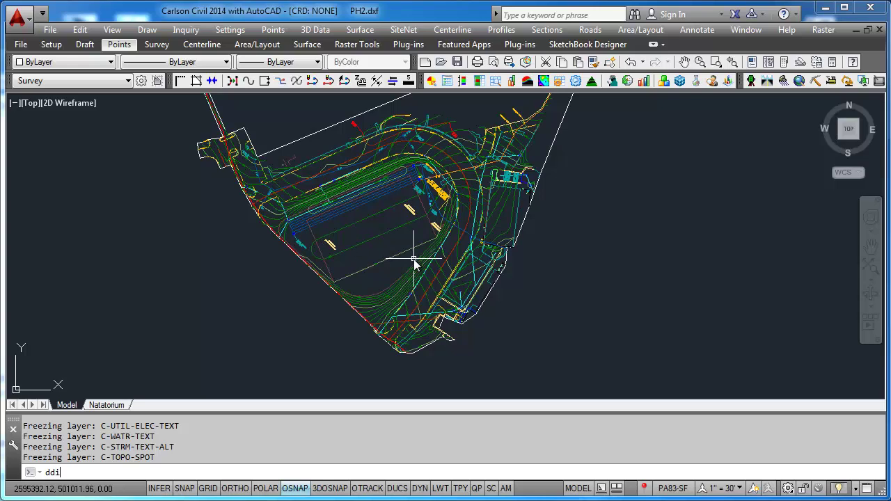
Insert BARP7-29(2004).dxf exploded at 0,0 with scale 1
key("Return")
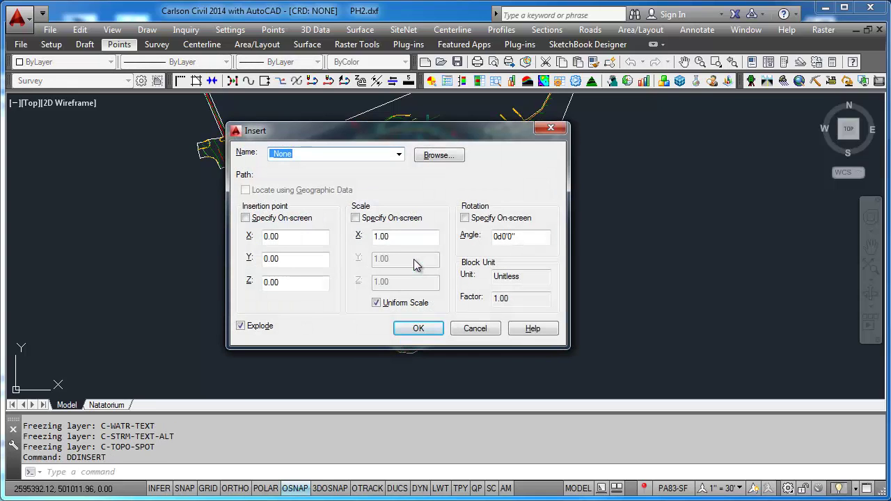
left_click(439, 155)
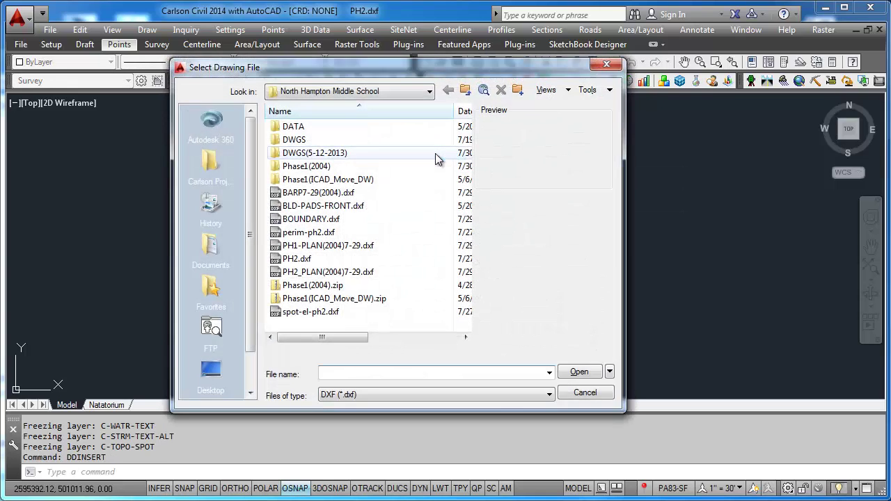
left_click(317, 193)
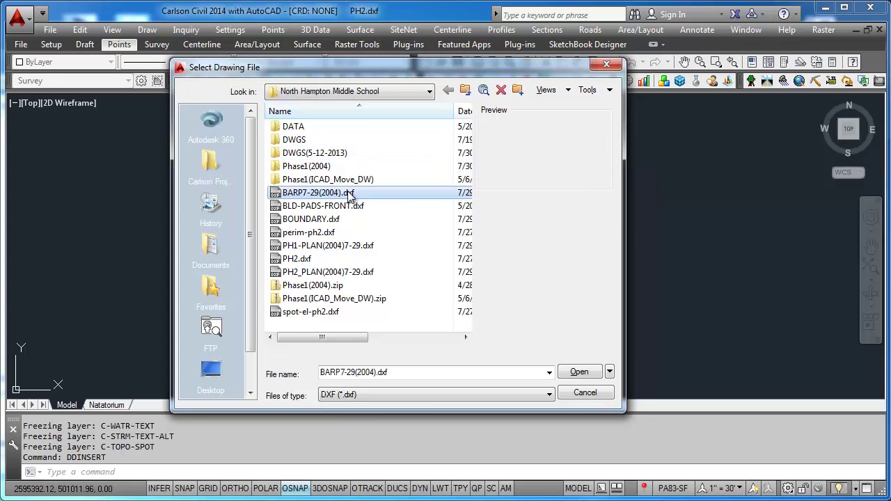
left_click(580, 374)
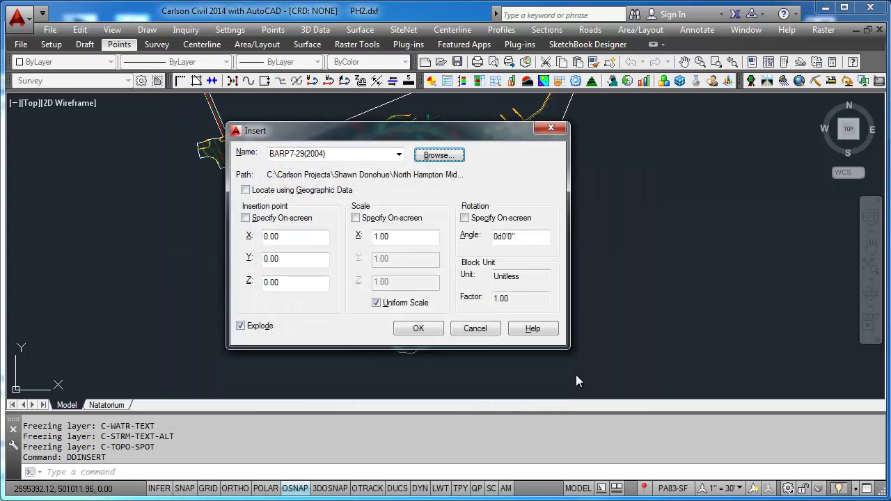
left_click(420, 329)
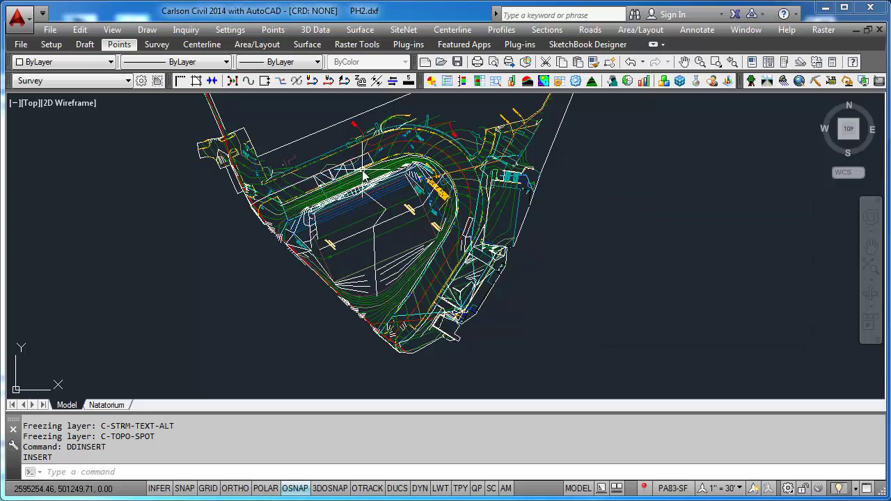
End the insert and turn on the Drawing Inspector
scroll(362, 173, "up", 6)
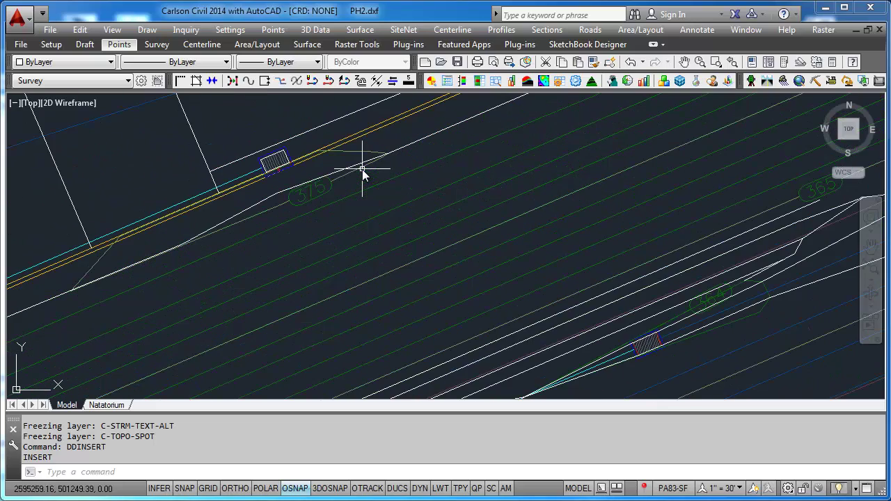
scroll(398, 314, "up", 6)
key("Escape")
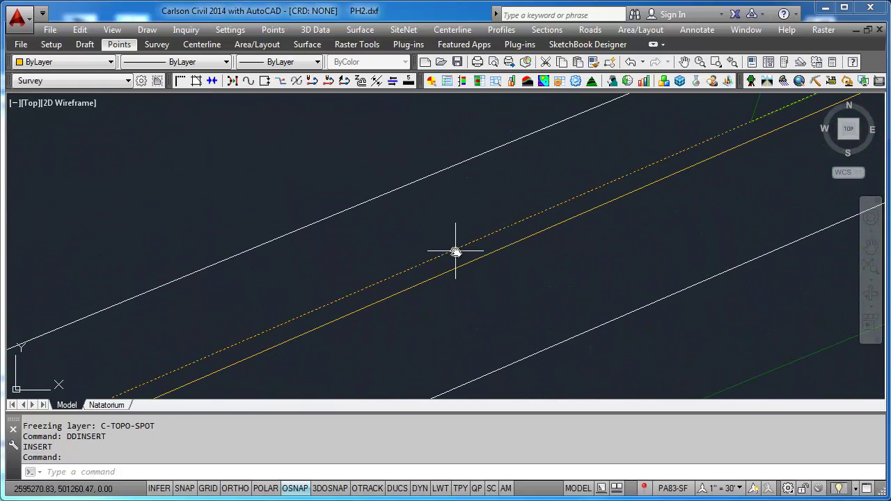
left_click(173, 32)
left_click(224, 120)
Read entity layers and elevations, then zoom out to the whole site boundary
mouse_move(516, 226)
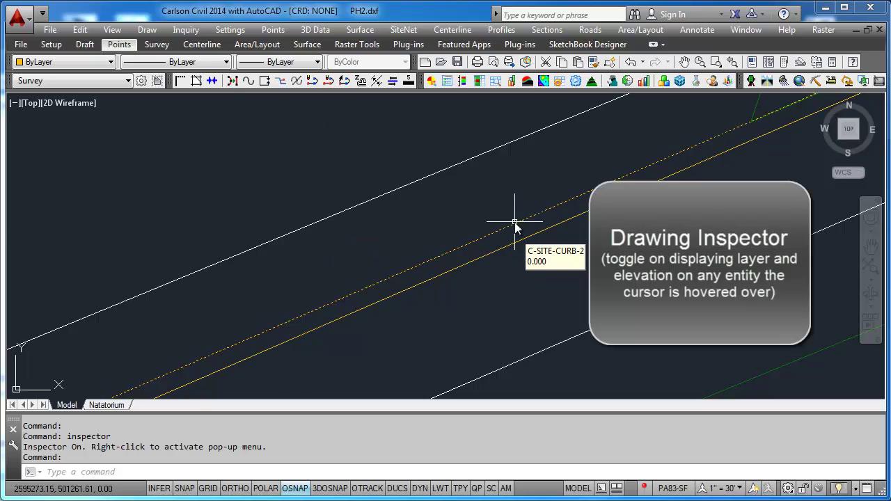
scroll(515, 226, "down", 5)
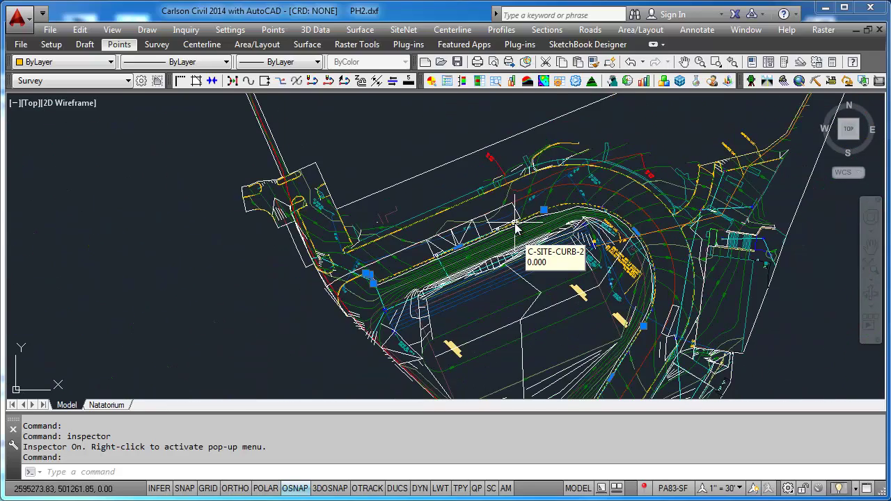
mouse_move(515, 289)
scroll(515, 292, "down", 2)
scroll(515, 296, "up", 2)
middle_click_drag(517, 302, 514, 255)
middle_click(509, 254)
middle_click(509, 255)
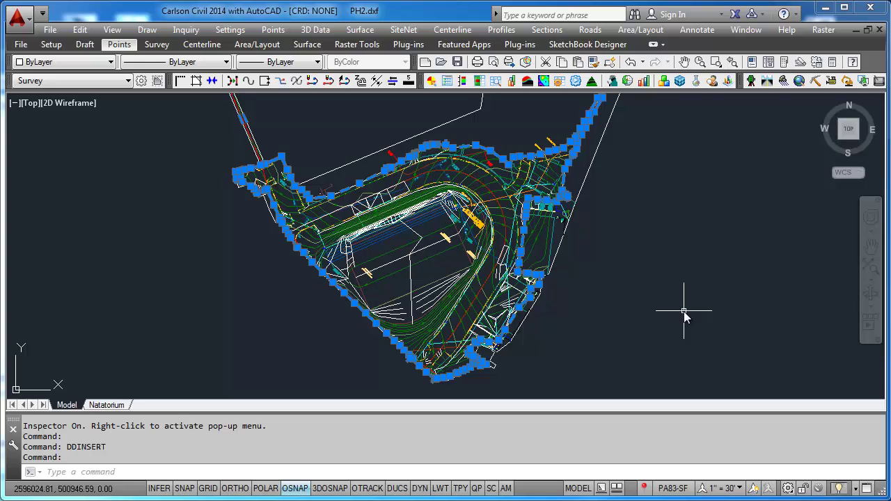
Check the site boundary line, then switch to PH2_PLAN(2004)7-29.dwg
left_click(464, 121)
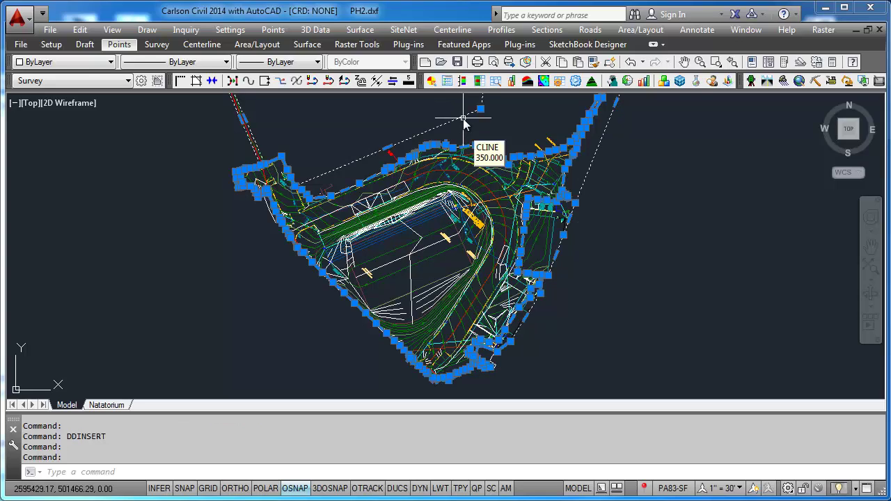
key("Escape")
key("ctrl+Tab")
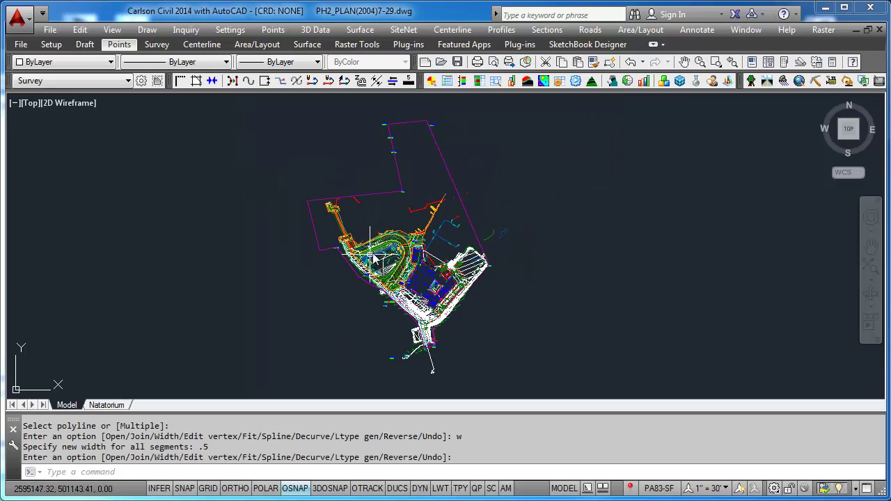
Turn on the Drawing Inspector and review its display options
scroll(352, 248, "up", 10)
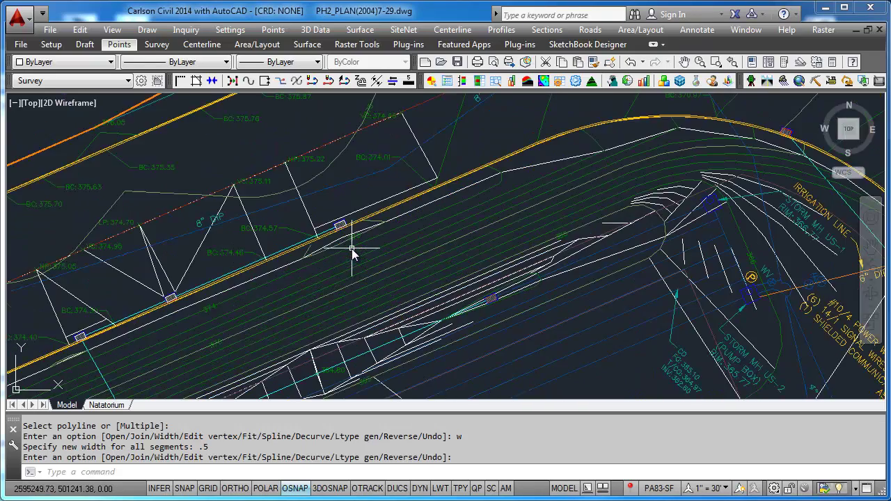
scroll(369, 223, "up", 4)
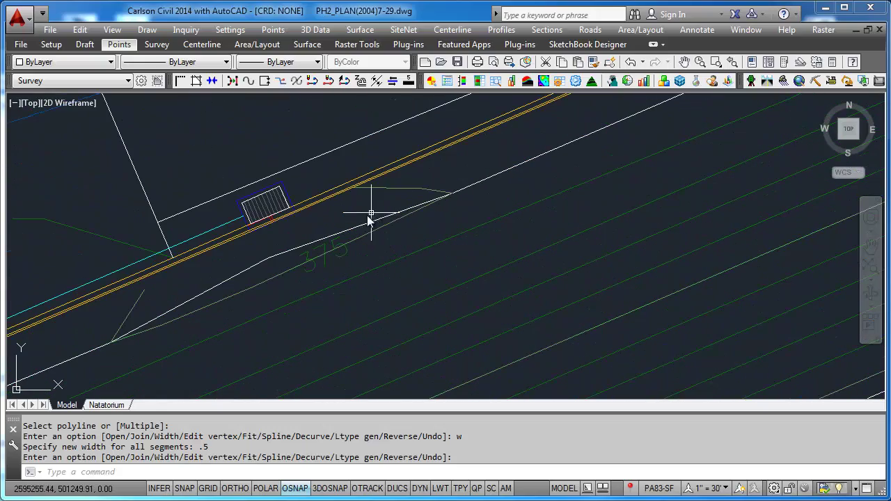
scroll(416, 261, "down", 4)
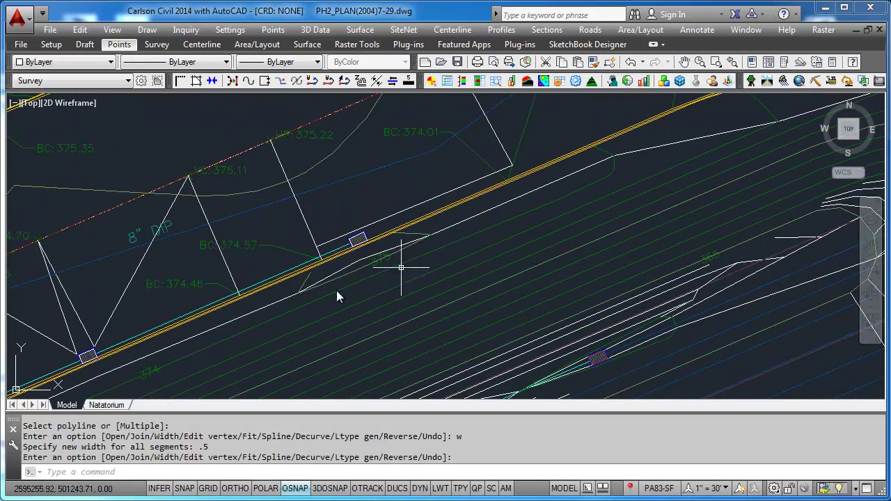
scroll(242, 286, "up", 2)
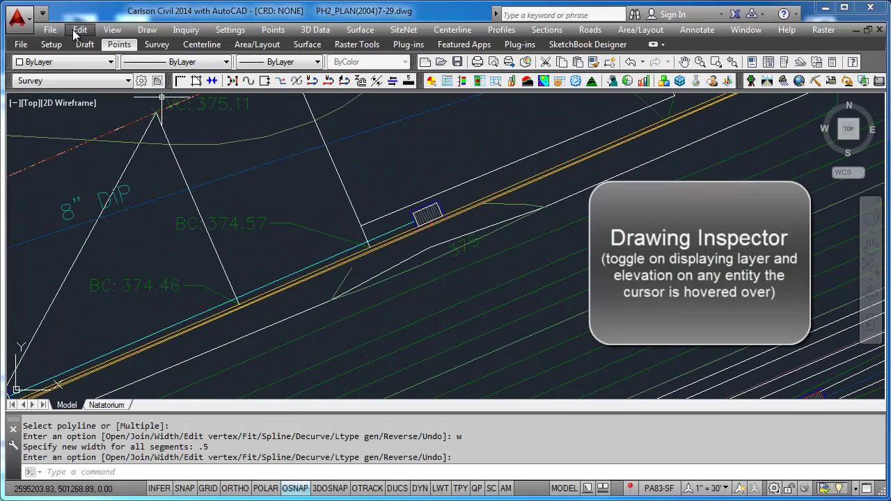
left_click(175, 32)
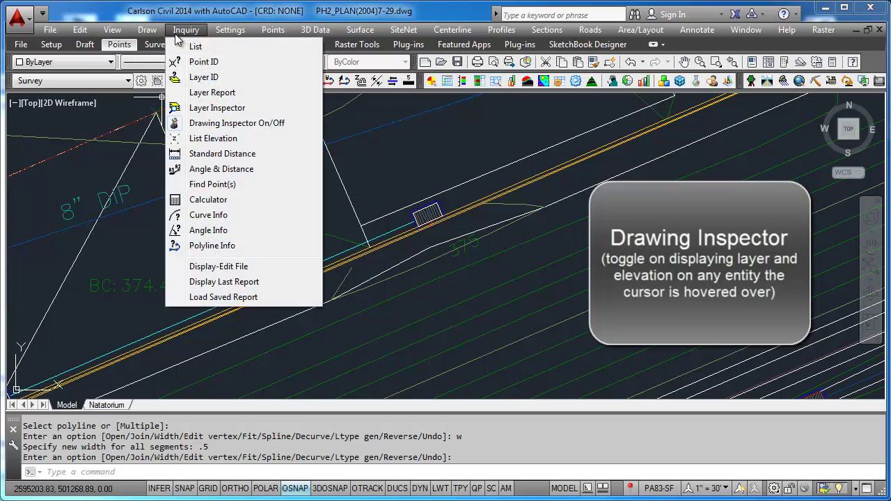
left_click(224, 125)
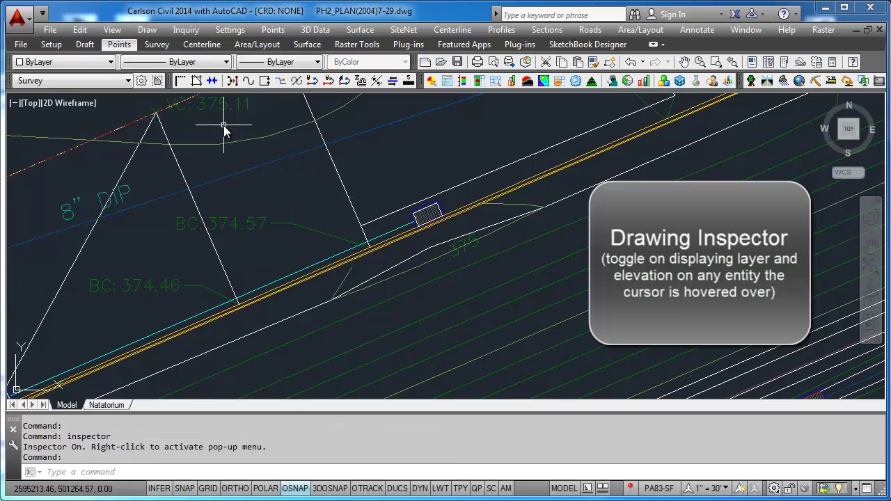
right_click(334, 263)
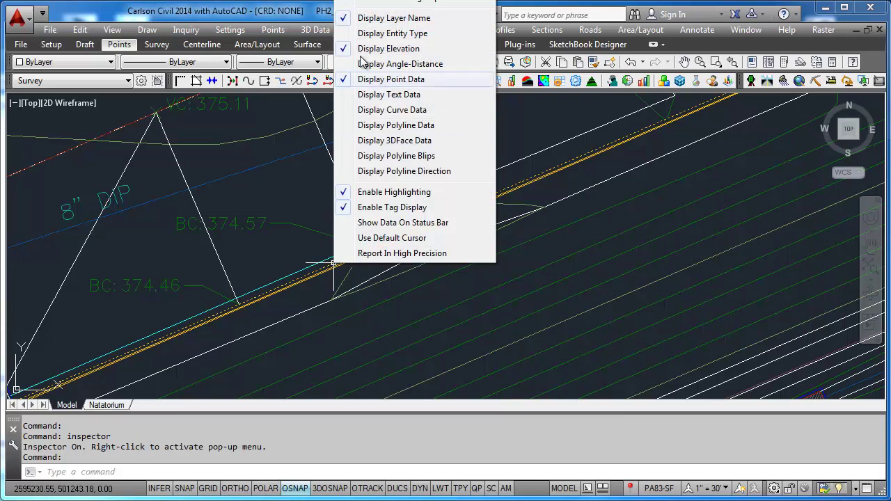
left_click(390, 79)
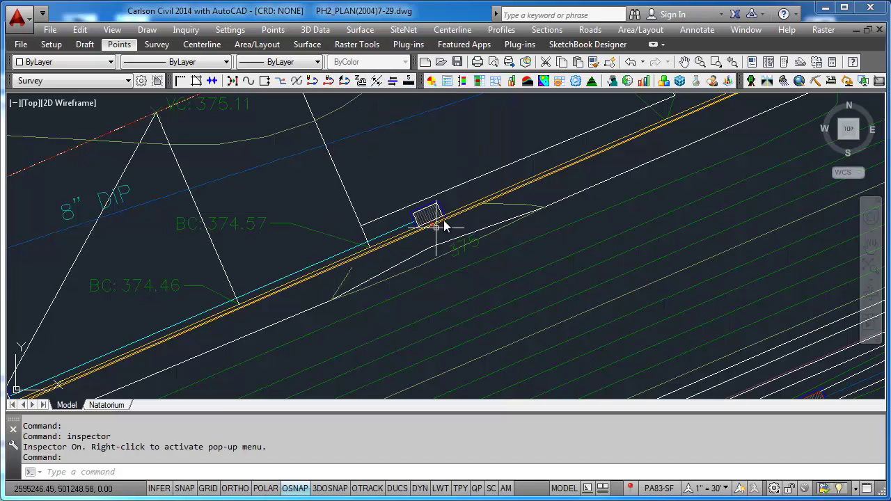
Select the curb polyline and read its layer and elevations along its length
scroll(445, 220, "up", 5)
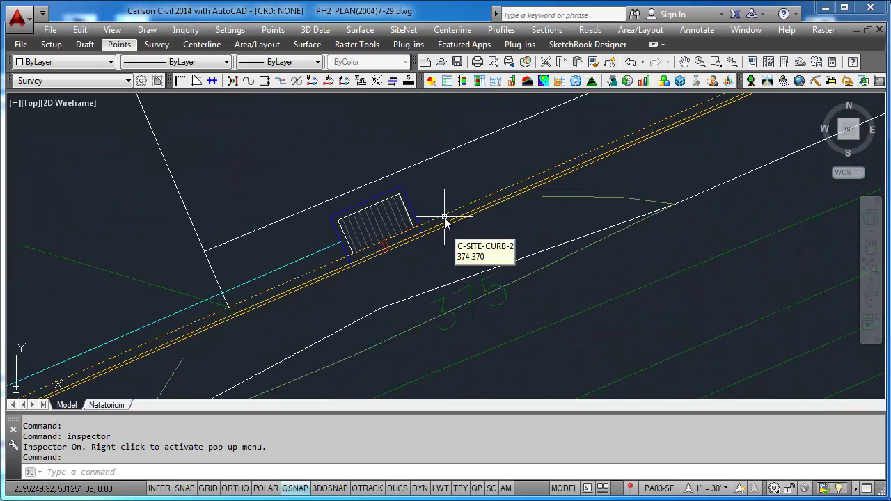
left_click(444, 220)
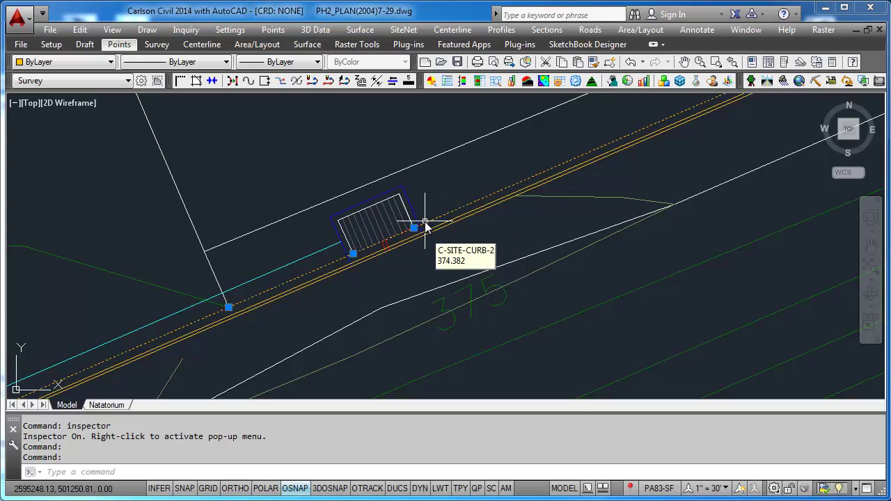
mouse_move(415, 229)
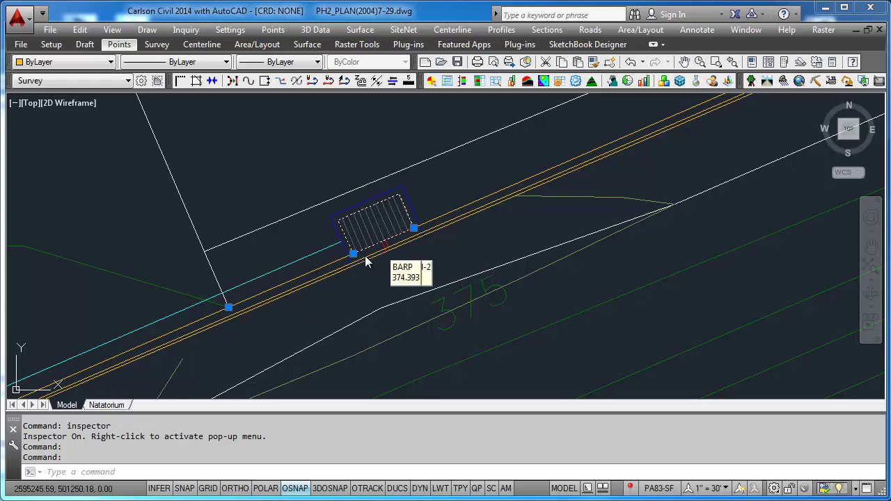
mouse_move(354, 255)
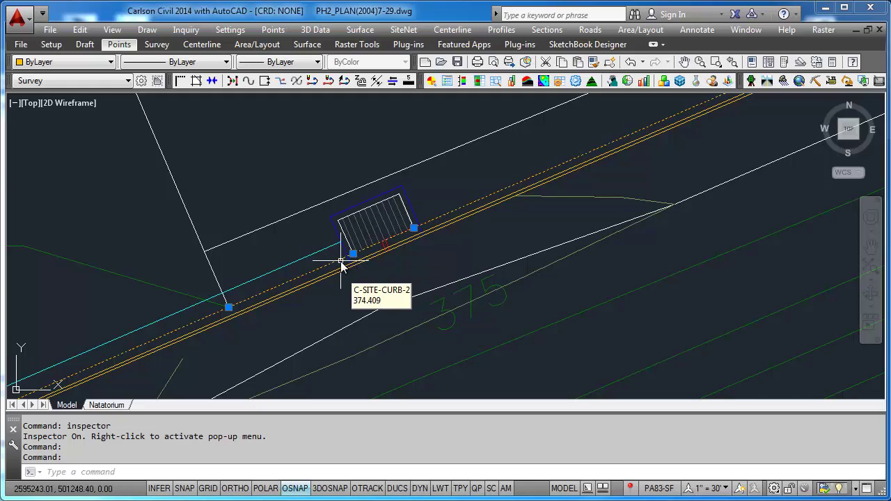
scroll(348, 259, "down", 4)
scroll(348, 260, "down", 3)
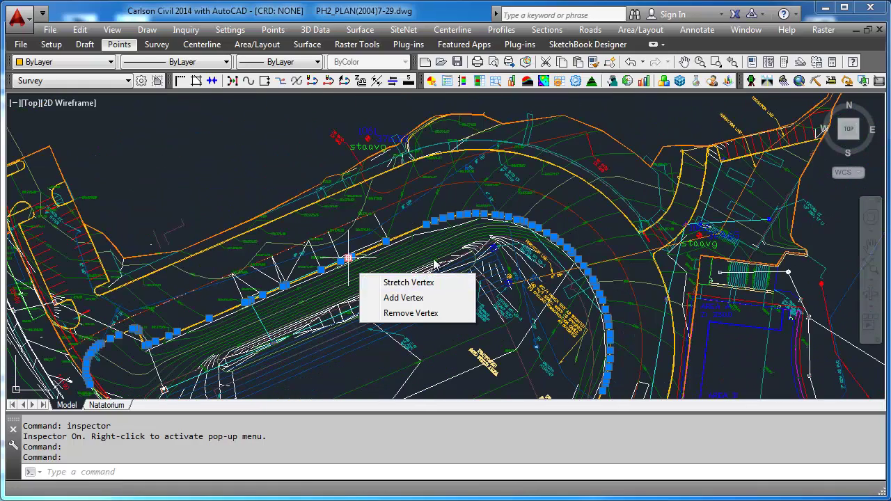
scroll(482, 224, "up", 5)
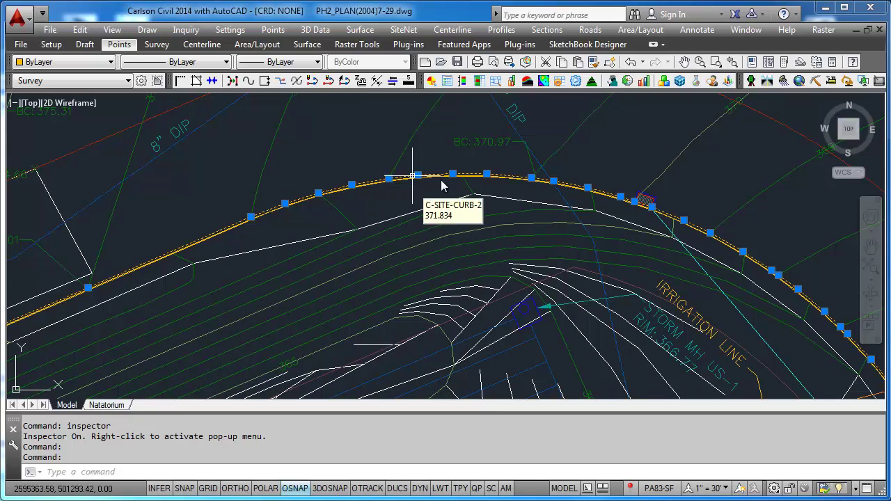
scroll(532, 200, "up", 2)
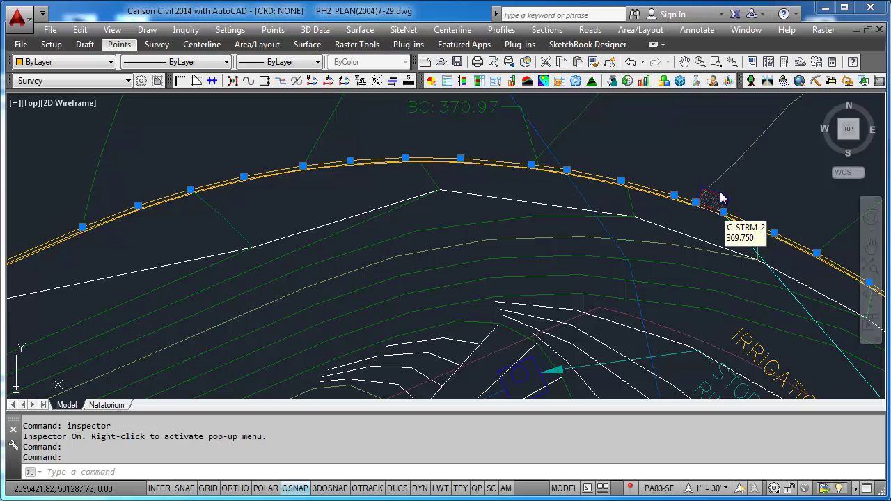
scroll(538, 240, "down", 1)
scroll(538, 241, "down", 2)
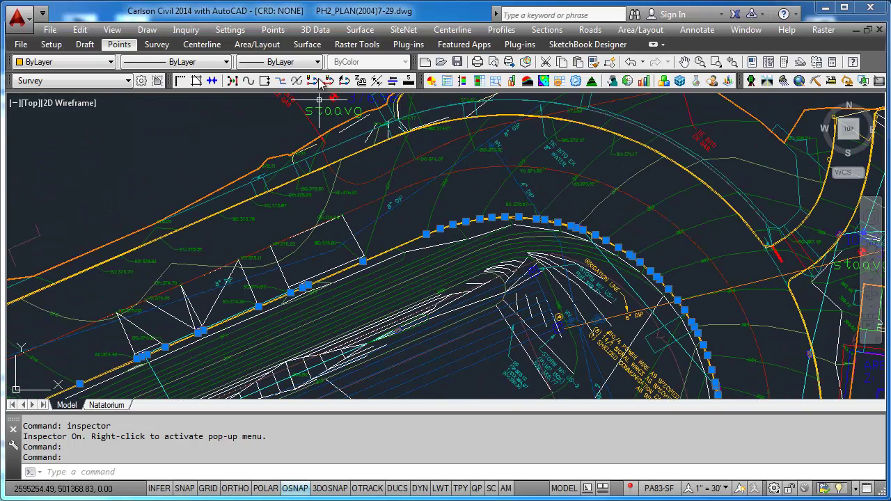
Review the curb polyline's vertex elevations (373, 372, 371 at vertices 42, 46, 50) and accept them
left_click(312, 30)
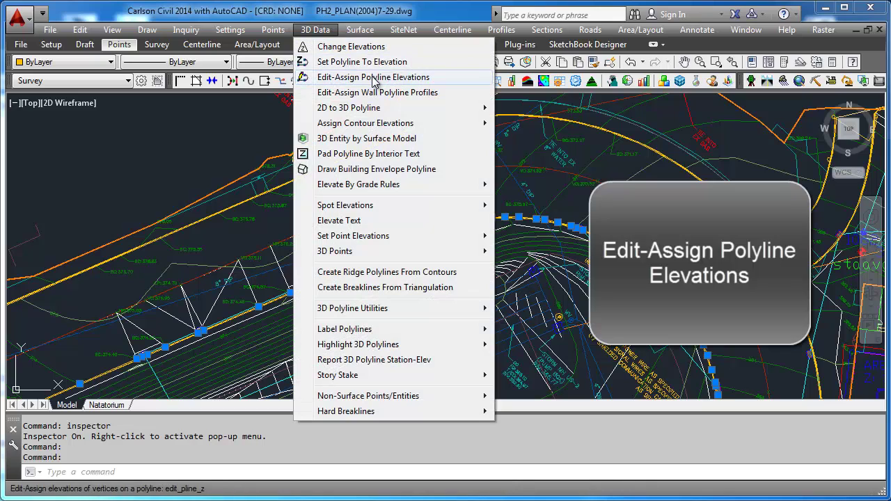
left_click(373, 78)
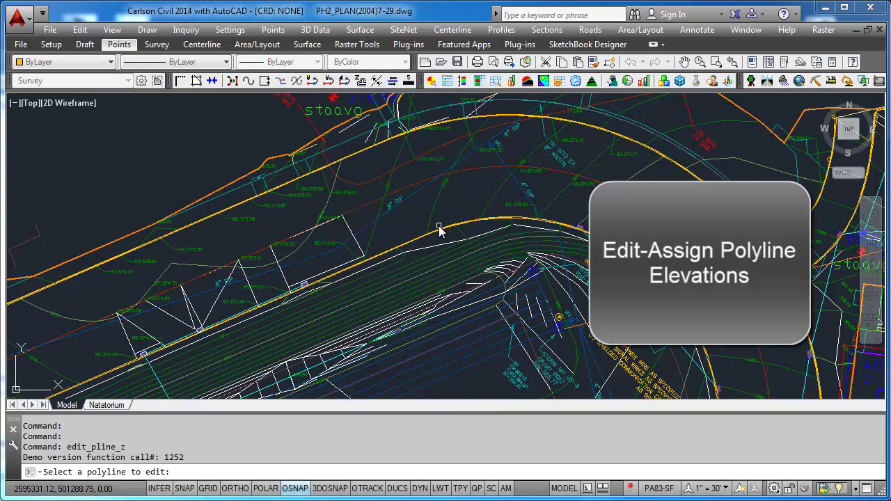
scroll(438, 229, "up", 2)
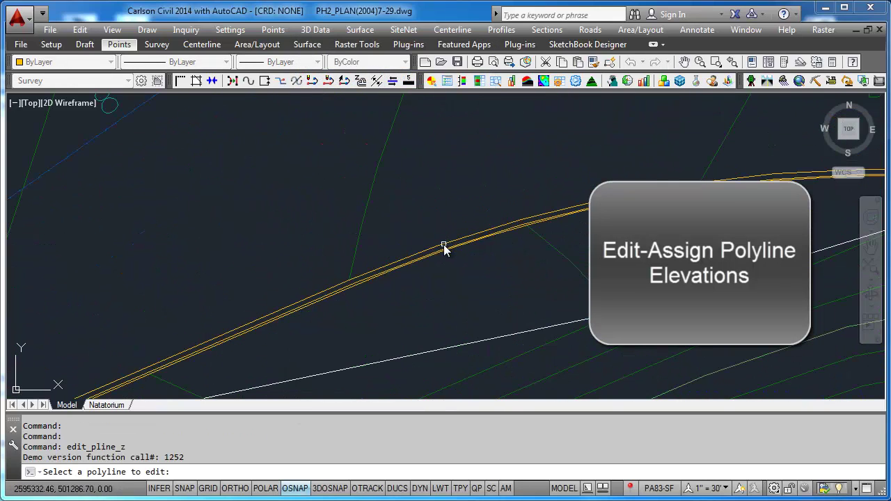
left_click(445, 246)
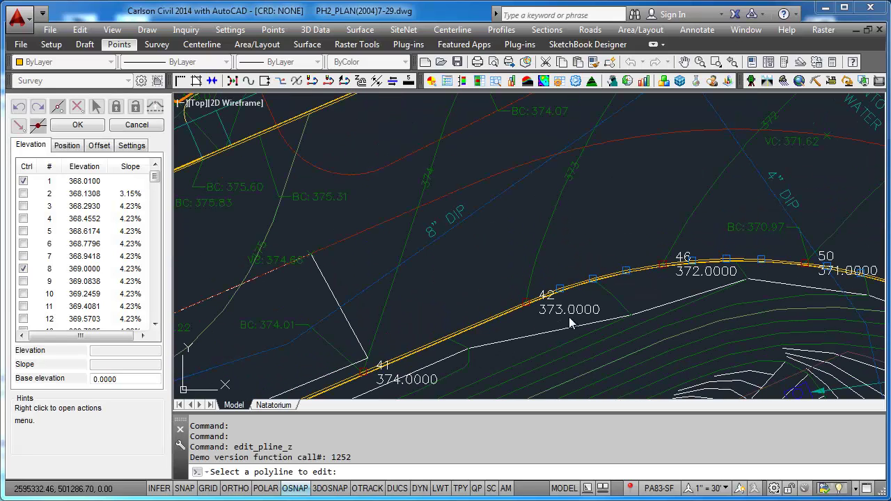
middle_click_drag(572, 322, 398, 299)
scroll(404, 295, "up", 3)
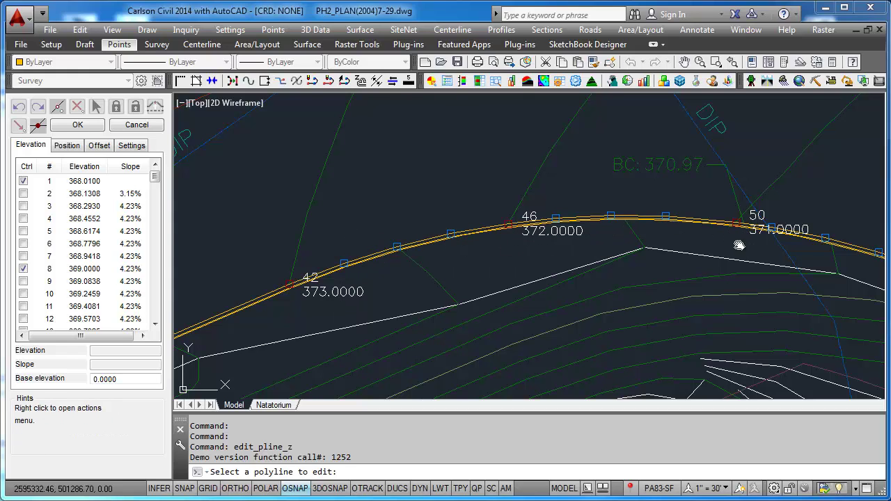
scroll(746, 242, "down", 2)
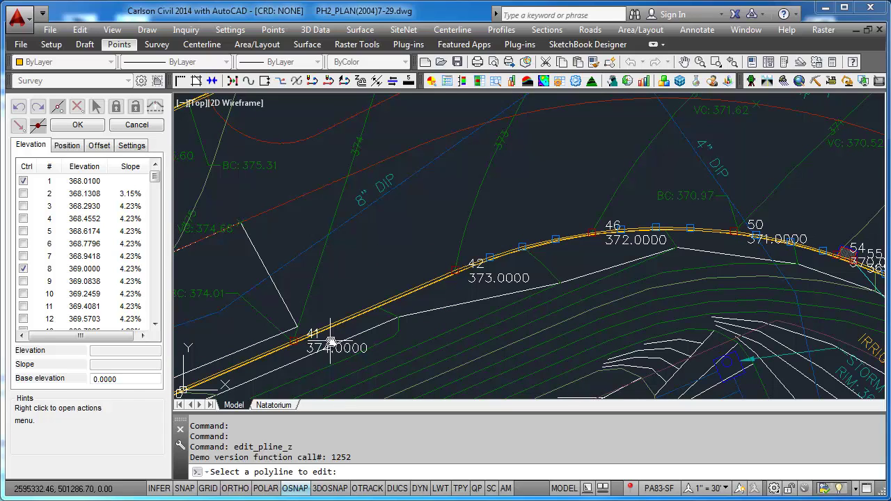
left_click(74, 132)
scroll(272, 253, "down", 5)
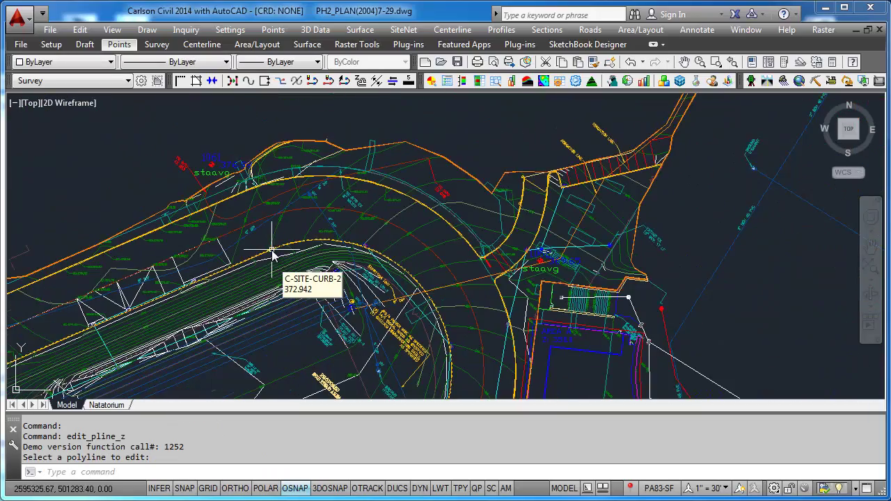
scroll(271, 252, "down", 6)
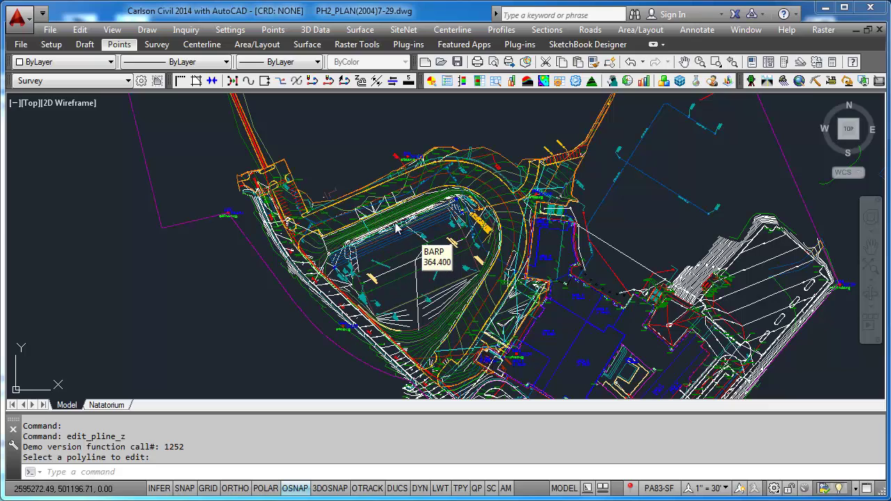
scroll(387, 224, "up", 2)
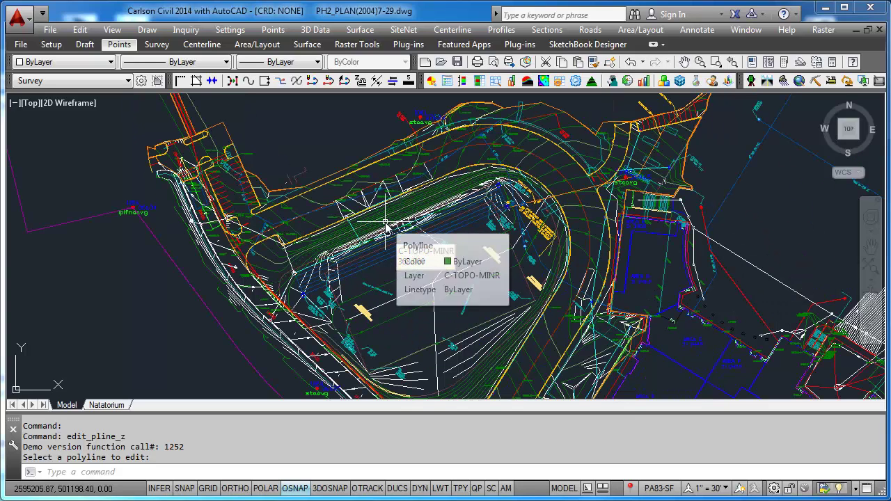
Start ISOLATE and select three curb lines plus a curved contour line
type("isolate")
key("Return")
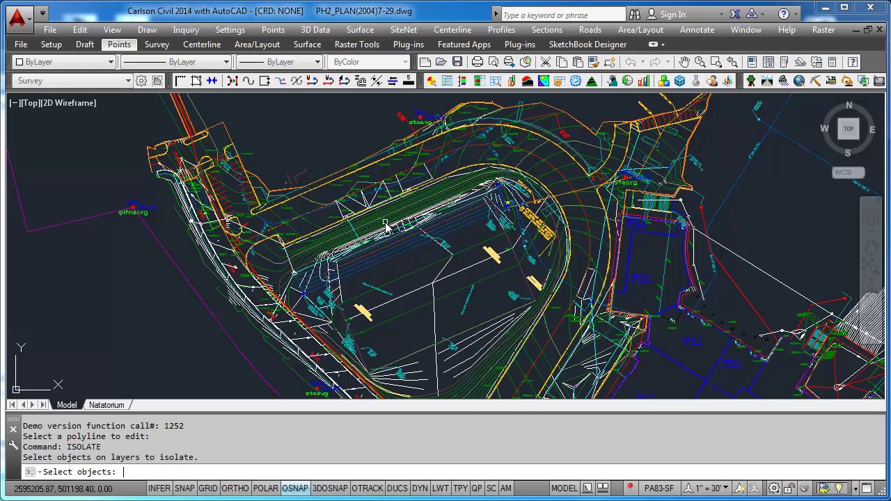
scroll(342, 255, "up", 5)
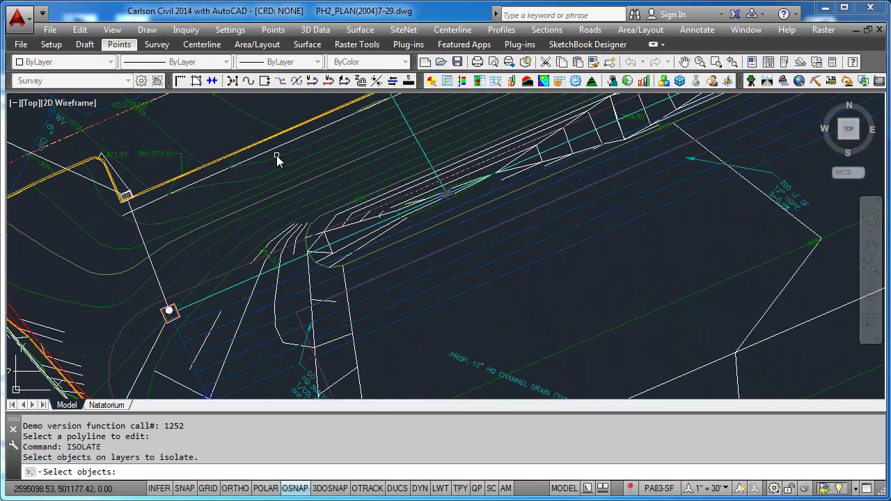
left_click(267, 138)
left_click(256, 147)
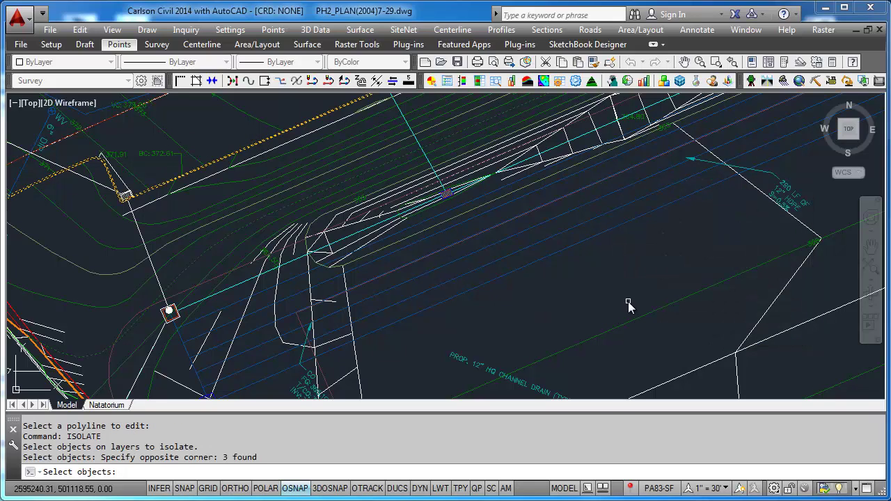
left_click(219, 218)
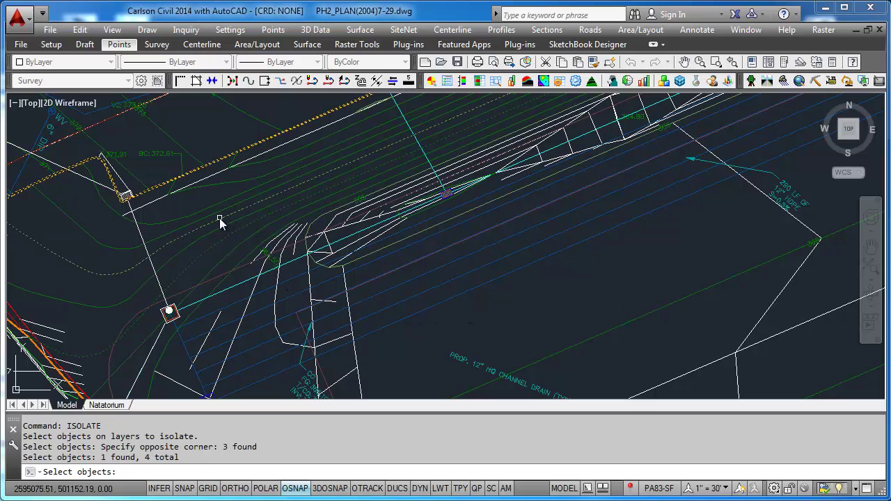
left_click(219, 218)
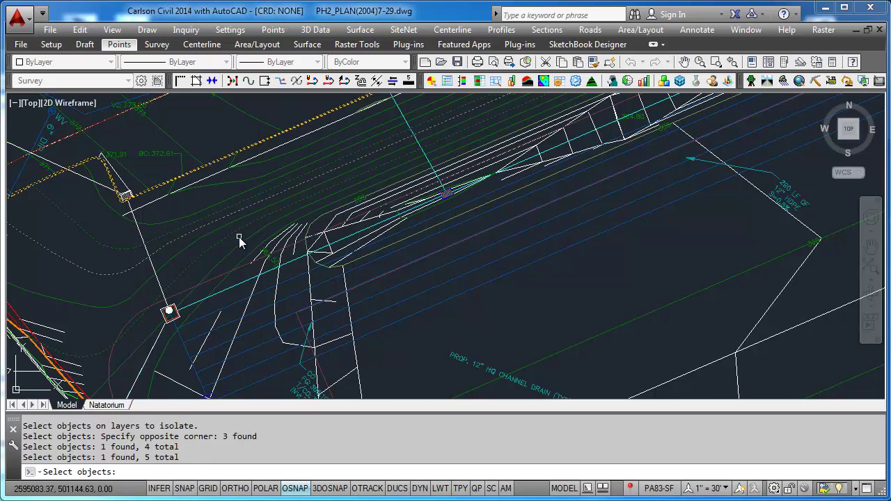
Add another line and the long orange curb polyline, then isolate the seven objects' layers
scroll(239, 237, "down", 3)
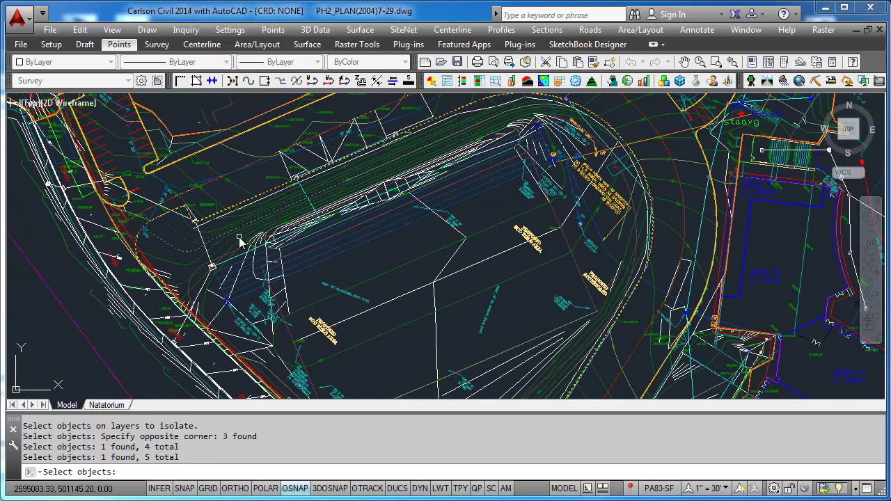
left_click(285, 167)
middle_click_drag(281, 175, 225, 312)
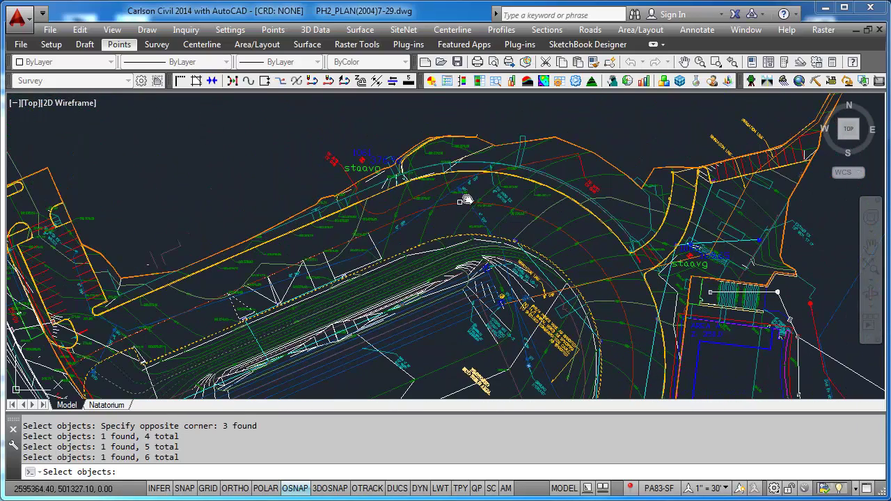
left_click(147, 265)
key("Return")
scroll(570, 150, "down", 4)
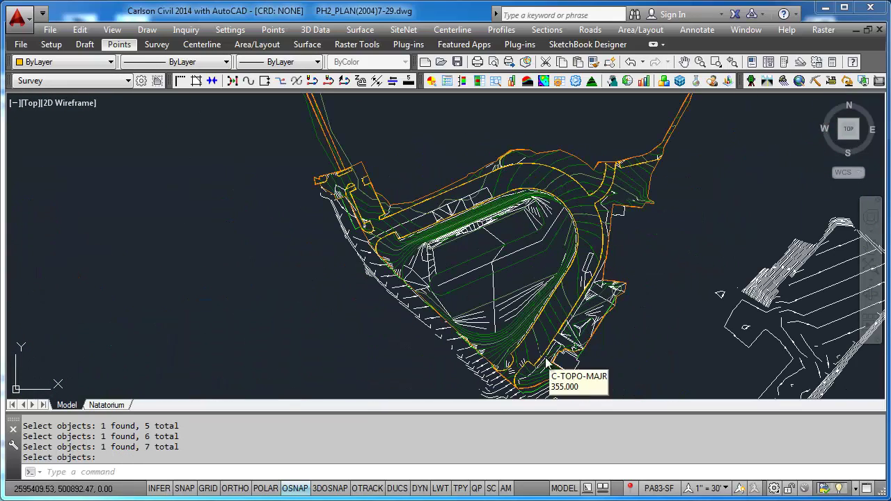
scroll(582, 337, "down", 4)
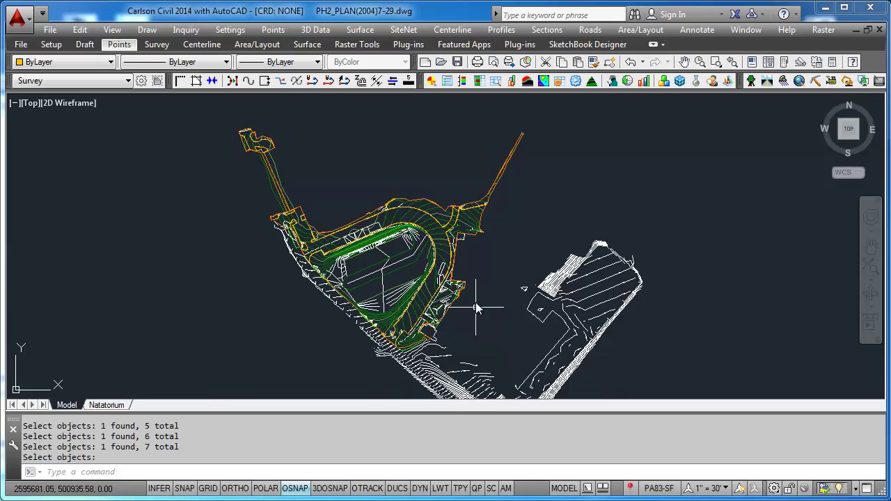
Set Triangulate & Contour to write the triangulation file PH2-FX.tin and show the contour settings
left_click(369, 31)
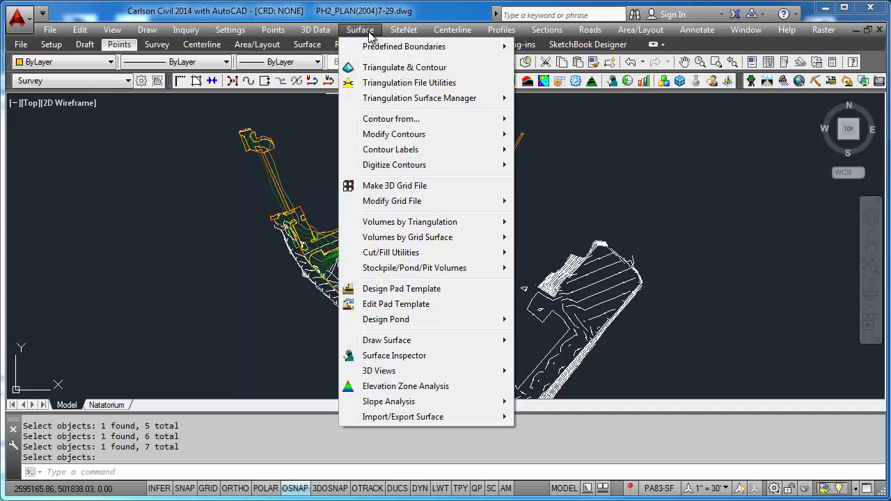
left_click(404, 66)
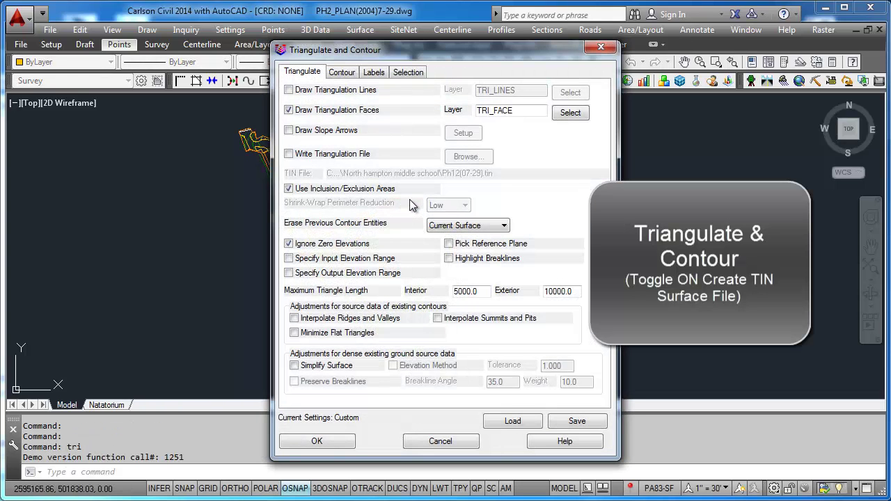
left_click(352, 155)
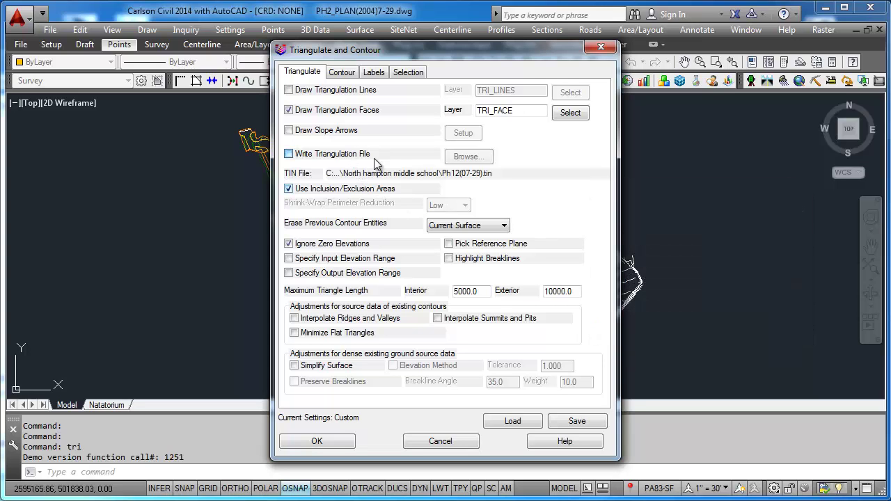
left_click(462, 165)
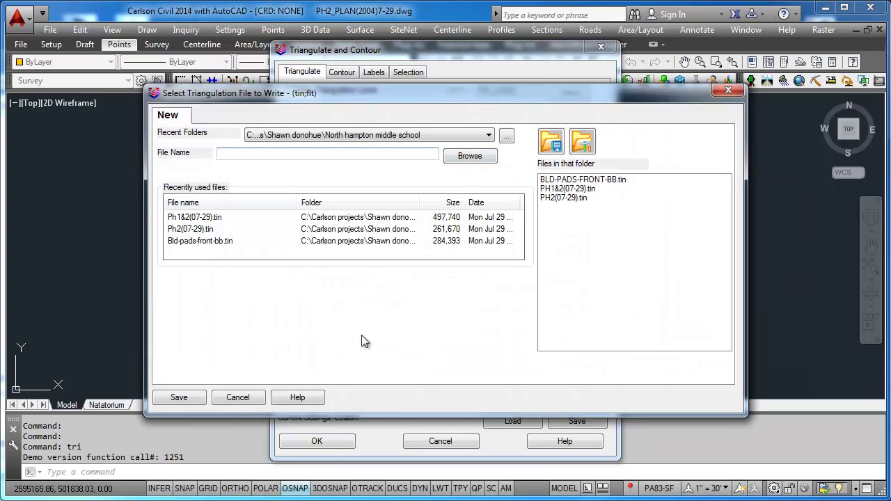
type("PH2-FX")
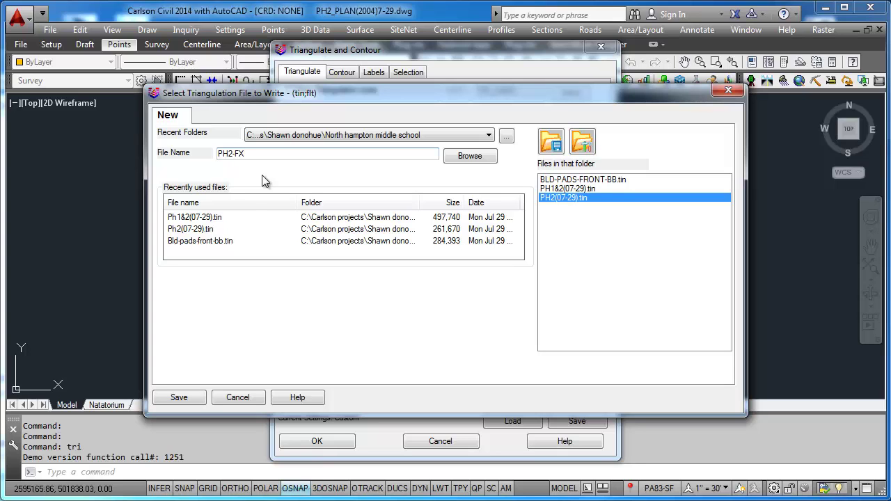
left_click(177, 400)
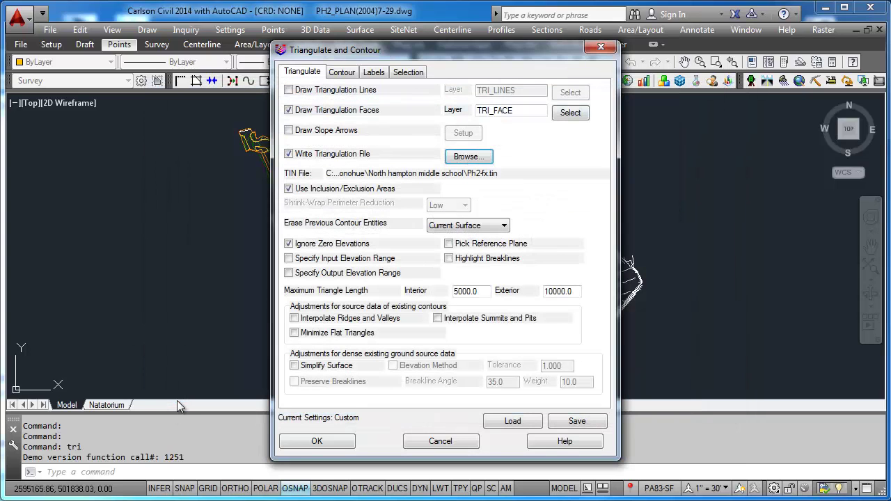
left_click(342, 72)
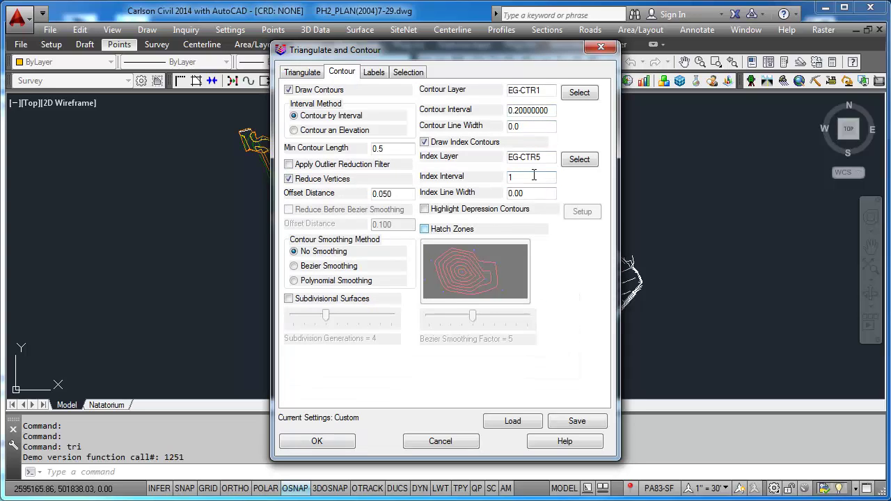
Triangulate inside the orange perimeter from 847 objects selected with a crossing polygon
left_click(331, 442)
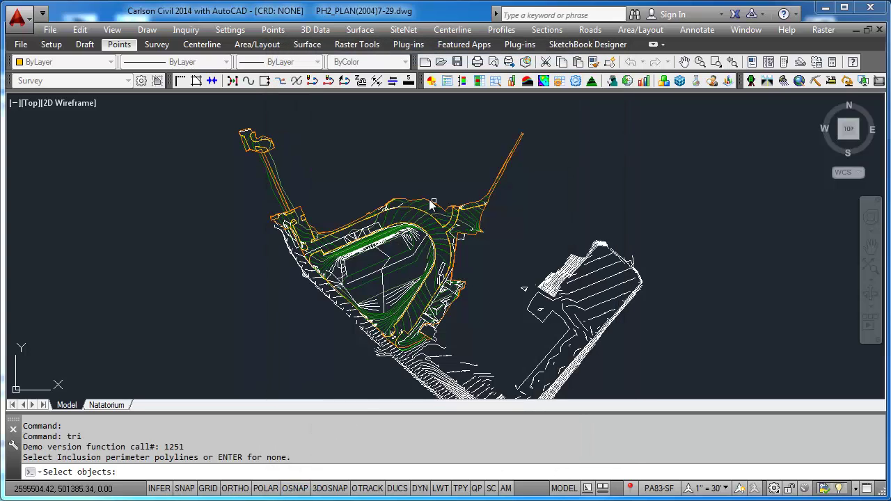
left_click(429, 199)
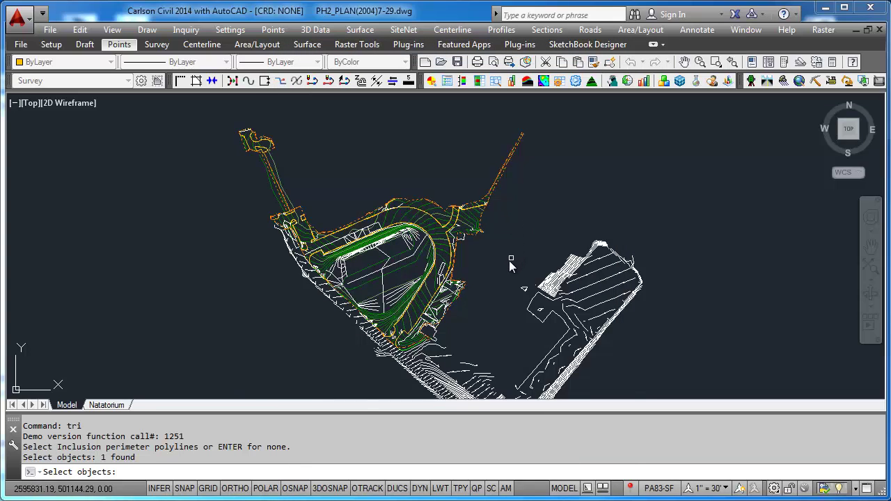
key("Return")
key("Return")
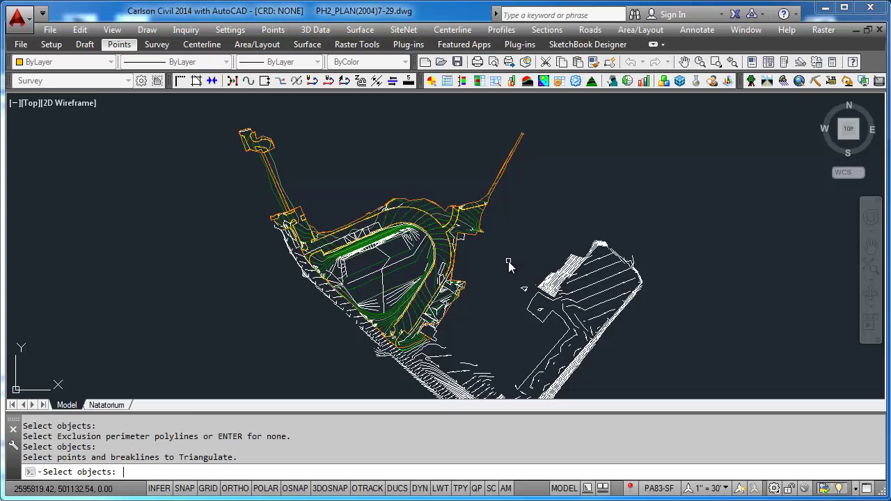
type("cp")
key("Return")
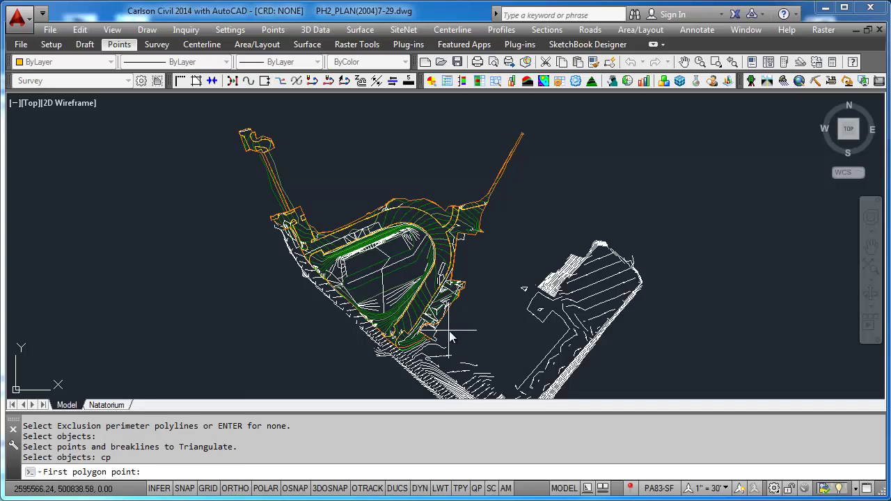
left_click(463, 357)
left_click(326, 364)
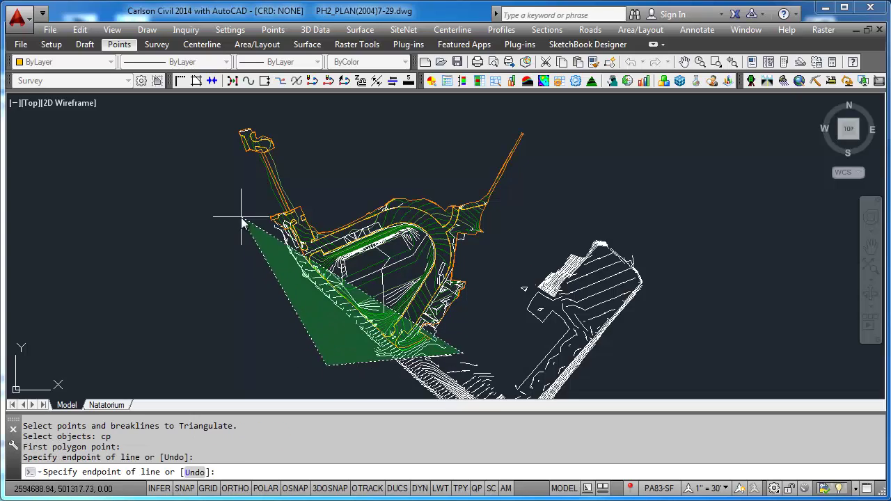
left_click(241, 196)
left_click(219, 111)
left_click(551, 110)
key("Return")
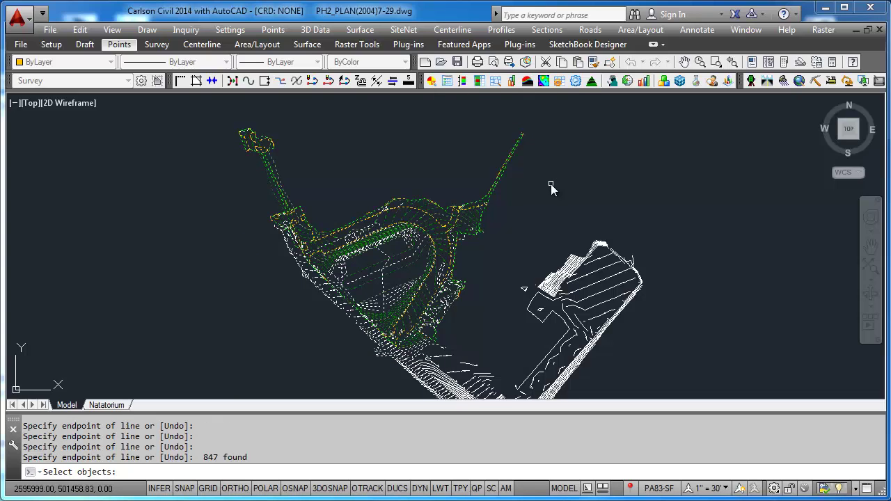
key("Return")
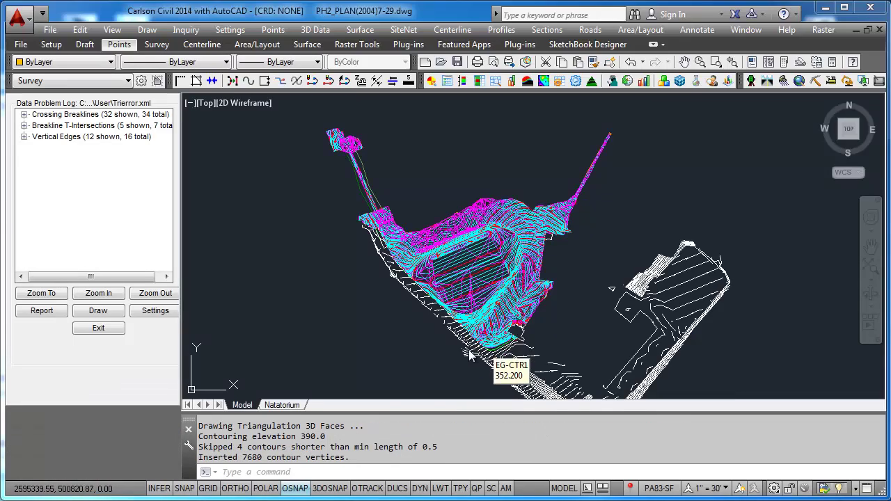
Pan across the new contours and open the Data Problem Log
scroll(471, 346, "up", 5)
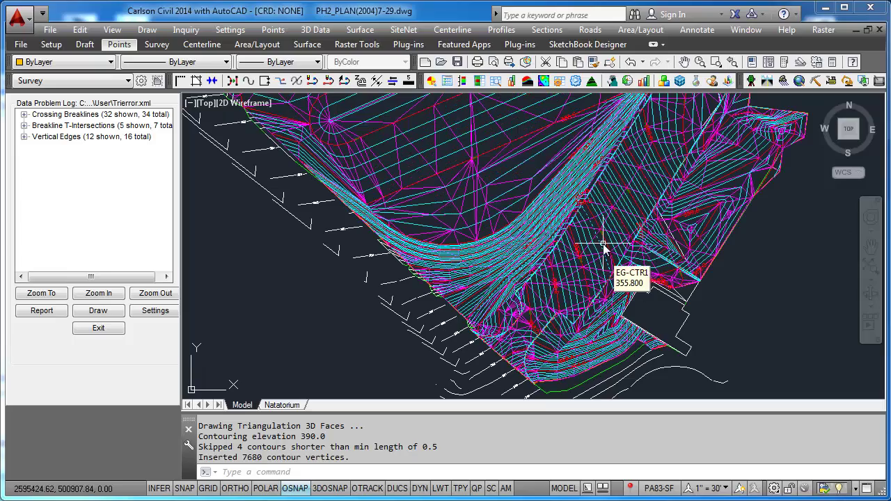
middle_click_drag(544, 291, 457, 341)
scroll(457, 333, "up", 2)
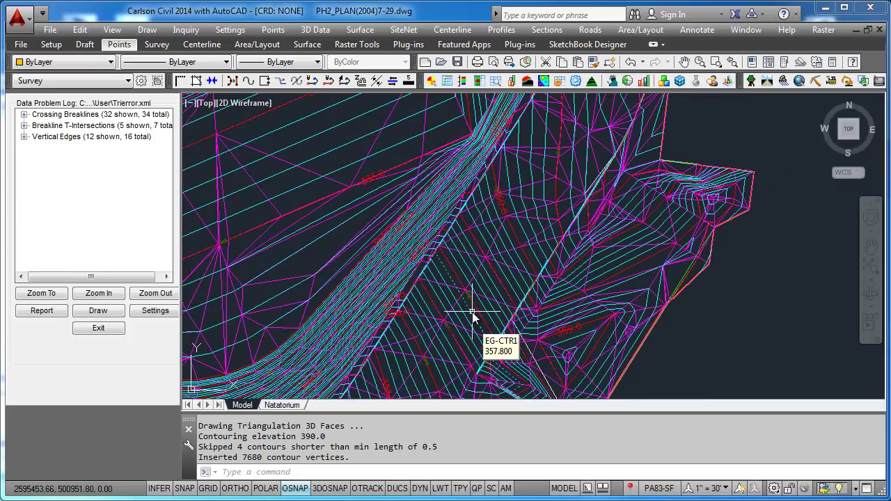
type("lo")
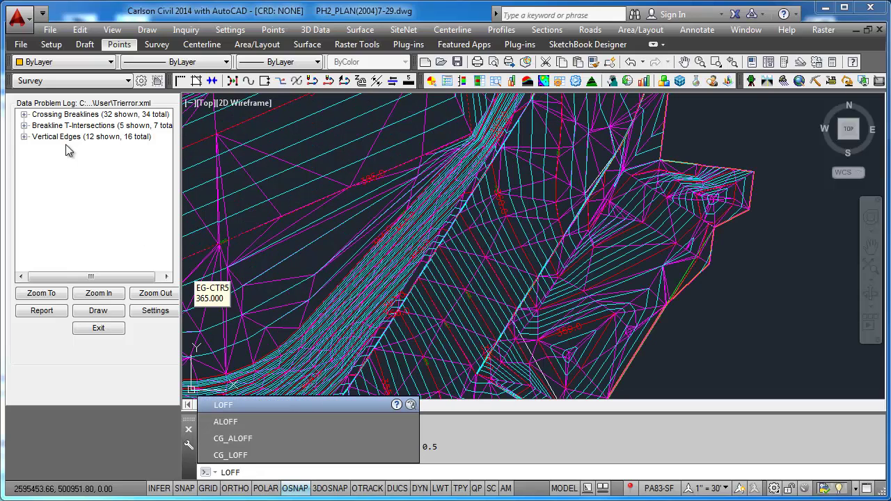
Zoom closely in on Crossing Breakline #1 from the log
left_click(24, 115)
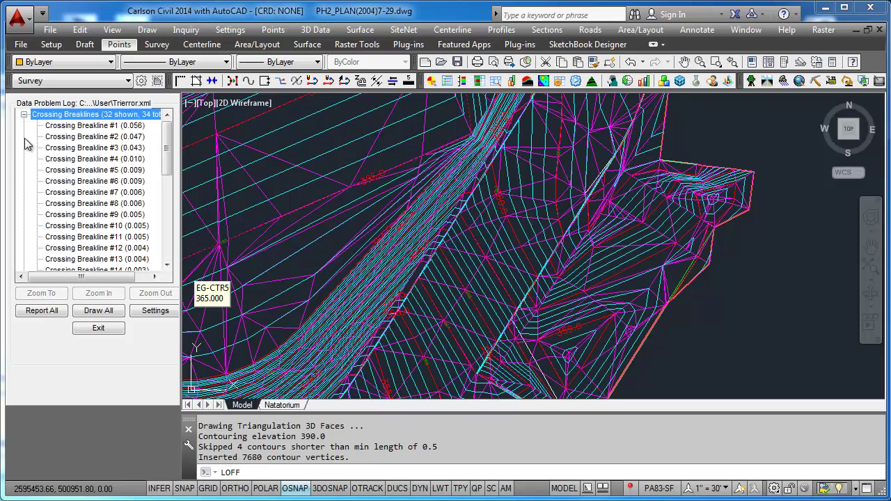
left_click(98, 126)
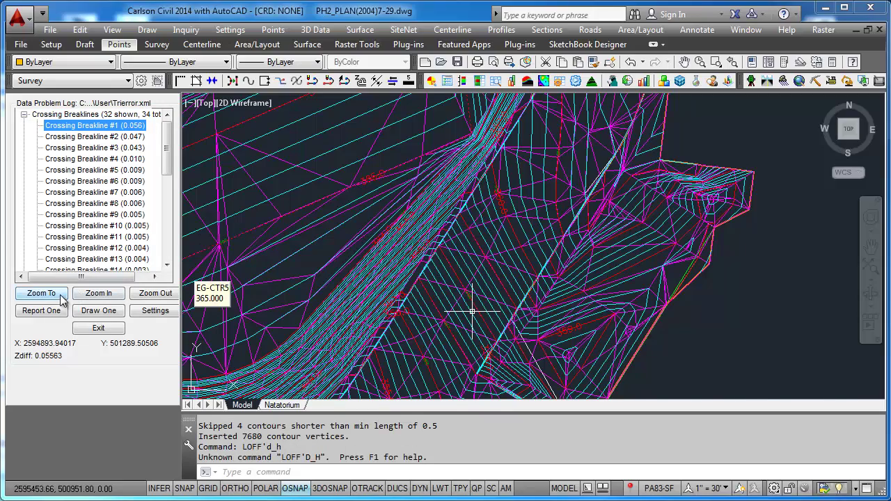
left_click(61, 298)
left_click(89, 296)
left_click(88, 298)
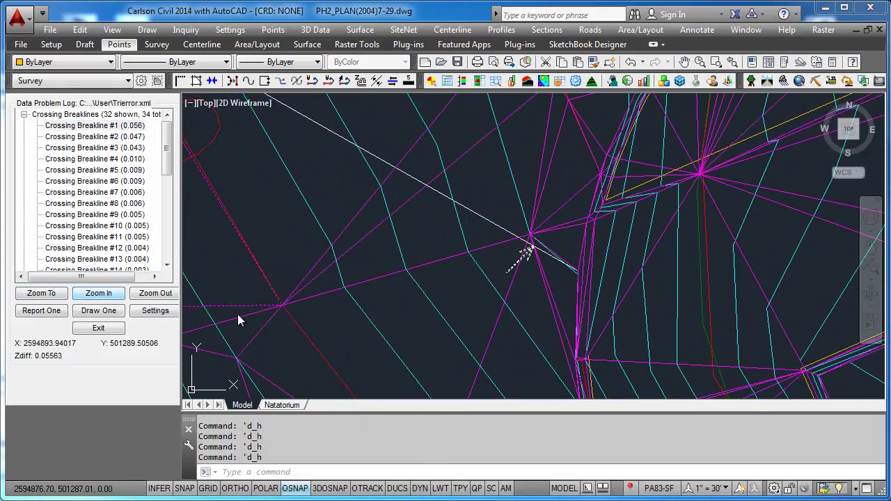
mouse_move(559, 251)
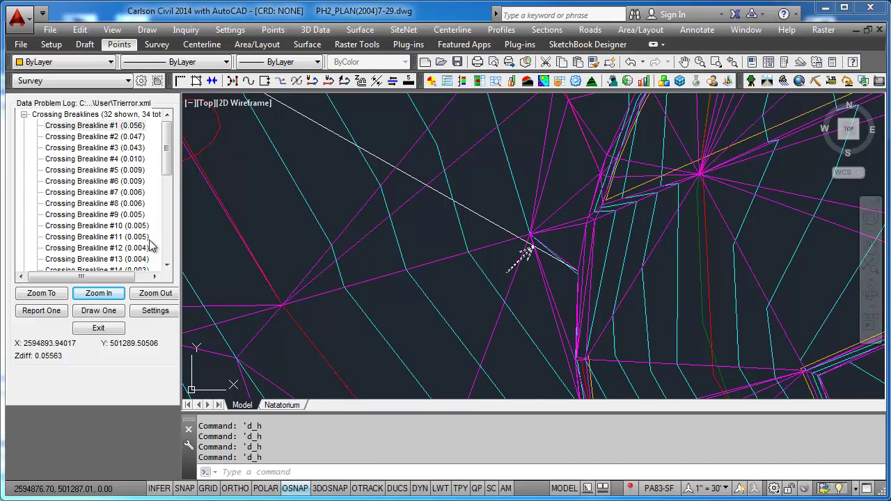
Inspect breakline T-Intersection #1 from the Data Problem Log, zooming the drawing to it
left_click(25, 115)
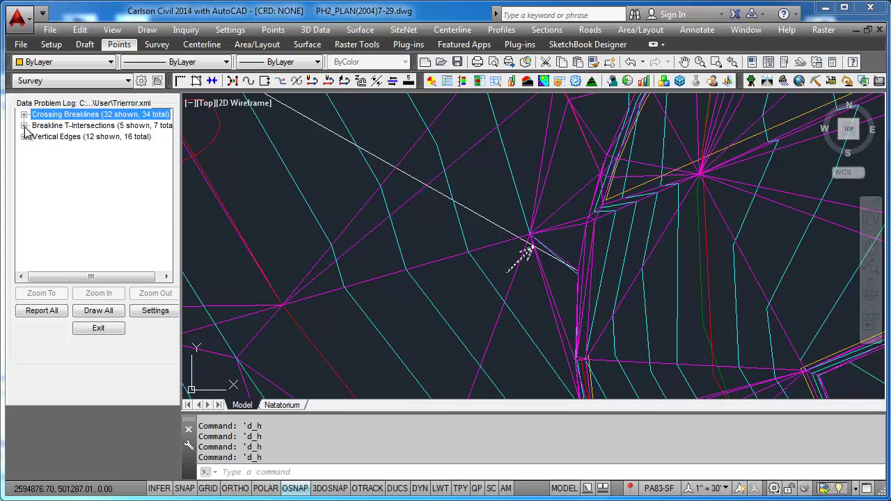
left_click(24, 126)
left_click(101, 138)
left_click(50, 298)
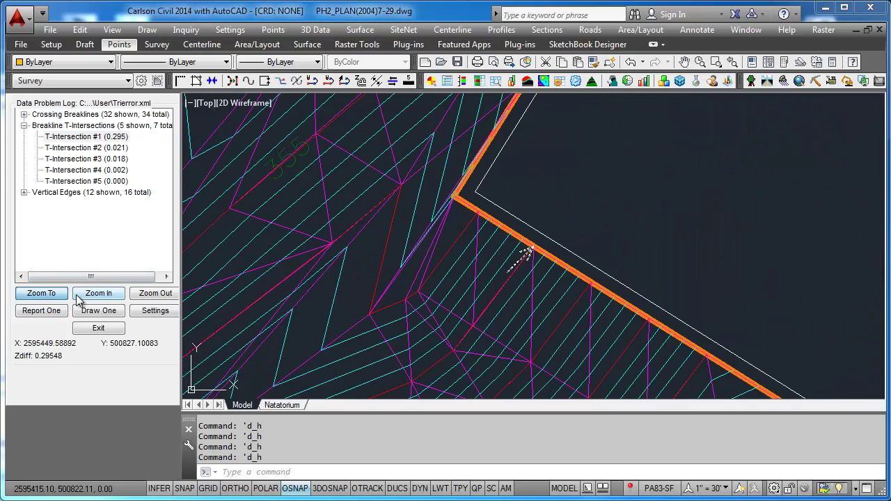
left_click(98, 294)
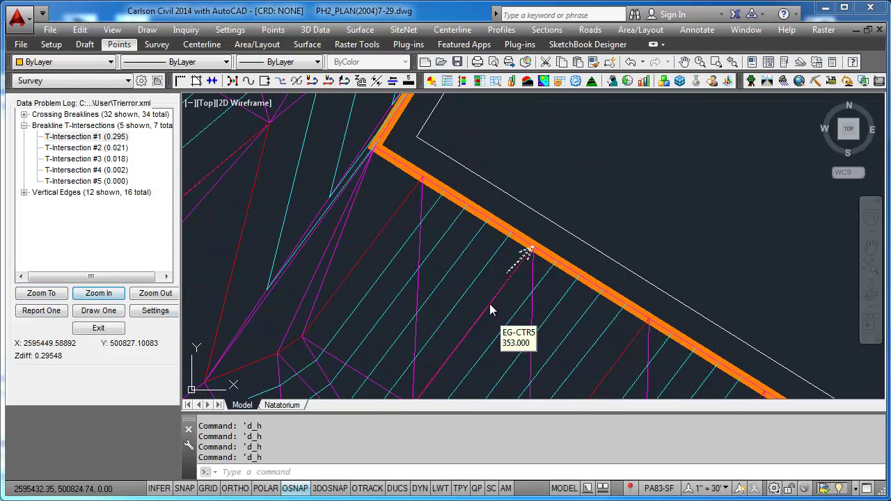
Zoom to Vertical Edge #1 (Zdiff 0.22763) and mark it with an X
mouse_move(534, 307)
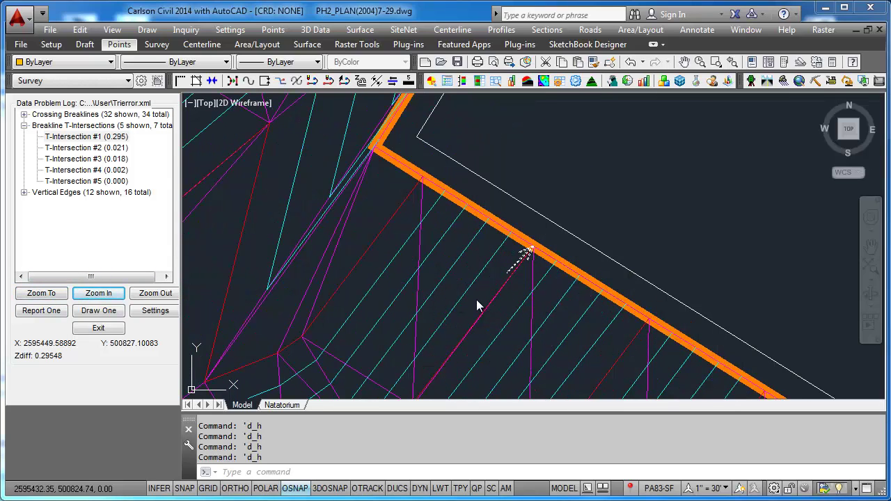
left_click(24, 193)
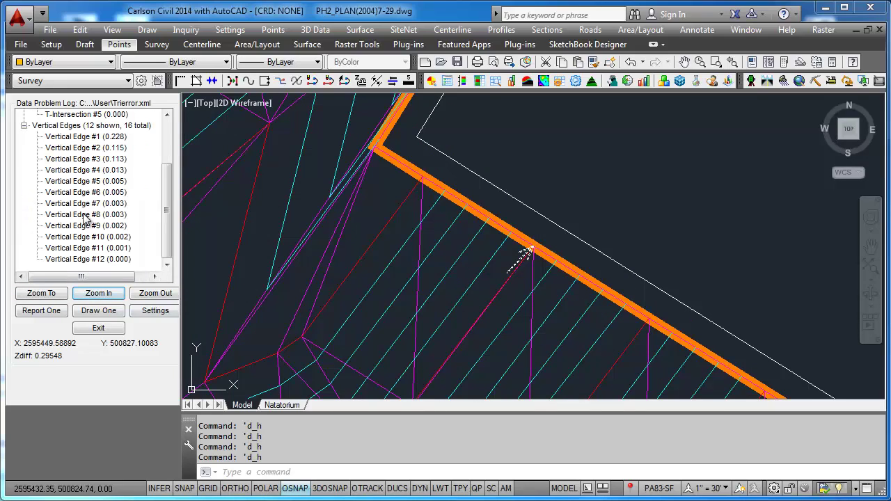
left_click(110, 139)
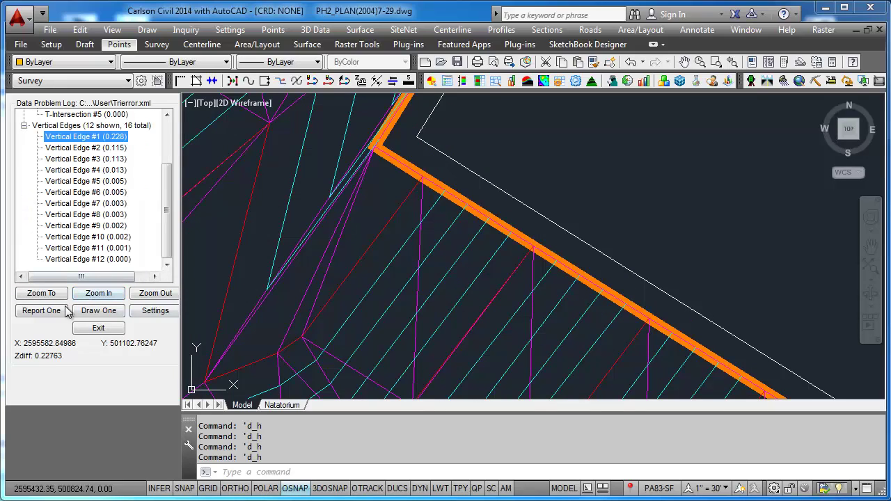
left_click(43, 293)
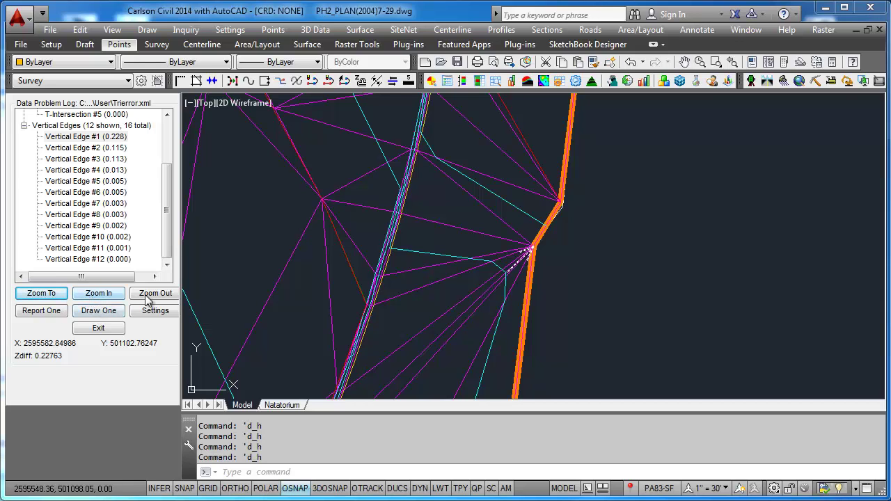
left_click(155, 293)
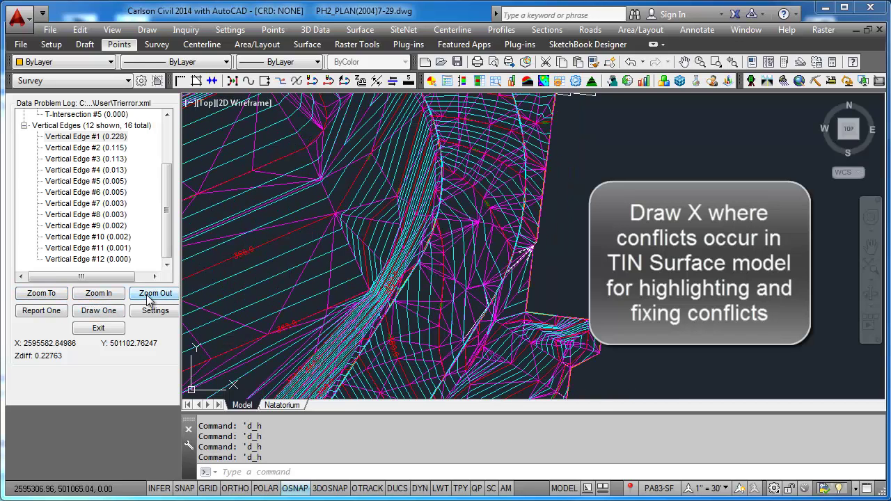
left_click(103, 310)
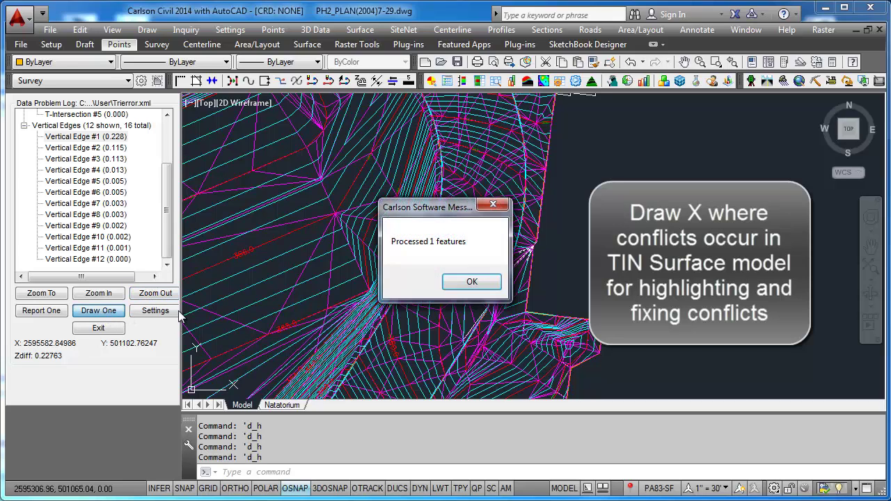
left_click(450, 287)
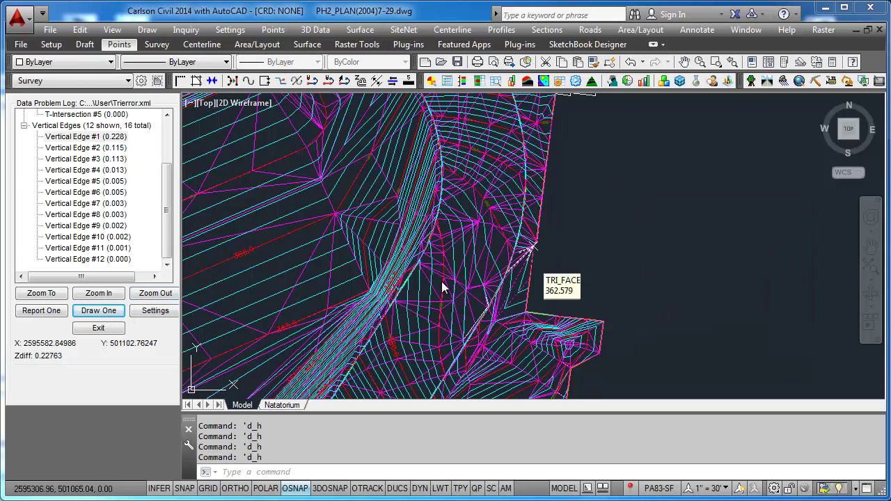
Close the Data Problem Log and zoom around the flagged edge
left_click(98, 328)
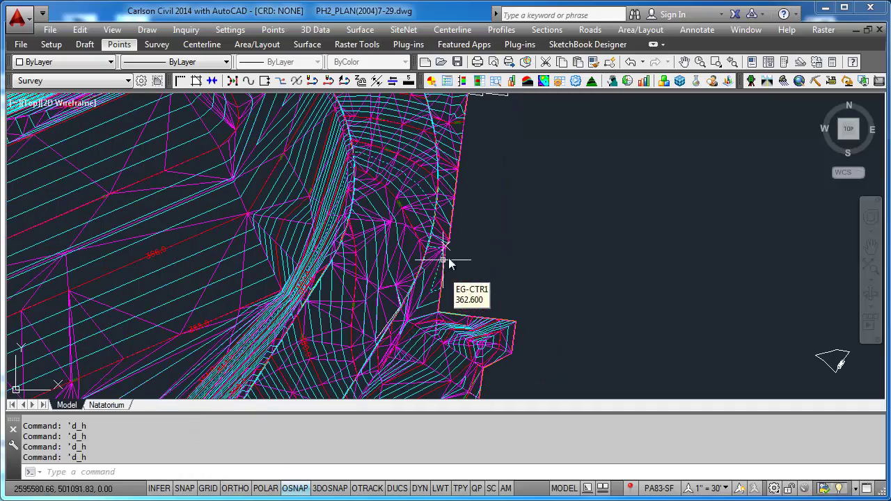
scroll(451, 240, "up", 6)
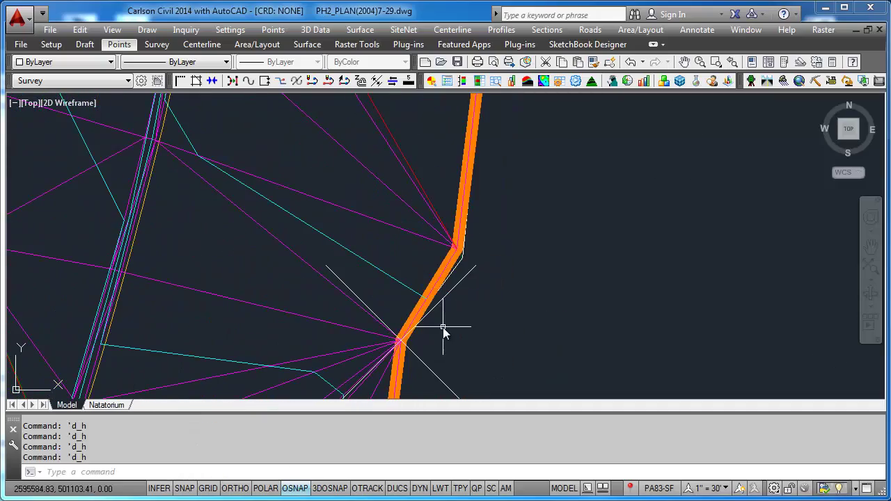
scroll(444, 331, "down", 4)
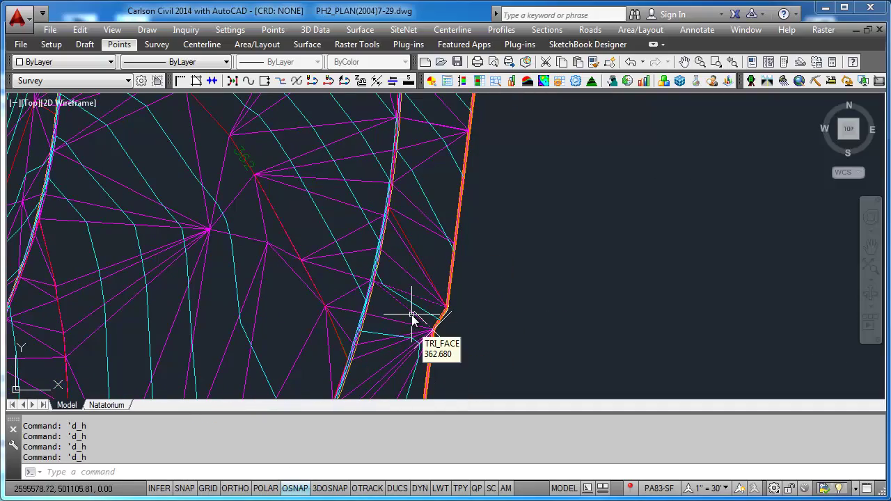
Freeze the TRI_FACE layer with LOFF by picking one of its magenta triangle lines
scroll(430, 311, "down", 8)
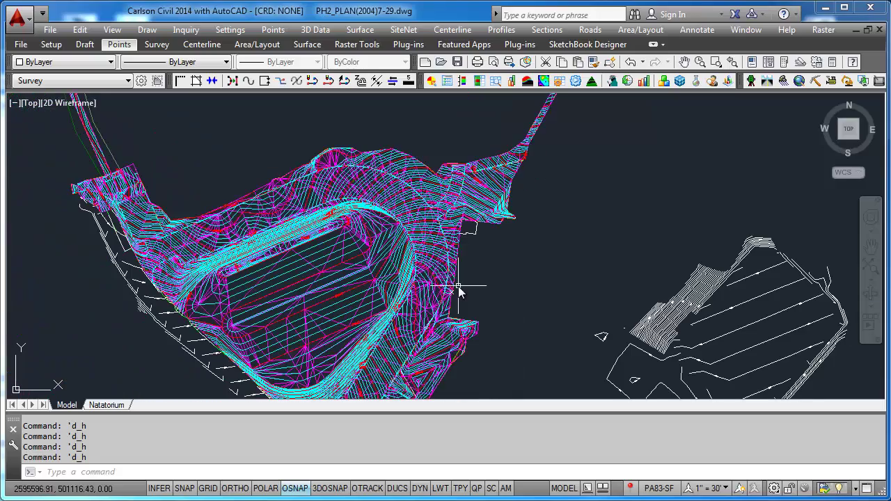
scroll(557, 308, "down", 2)
scroll(418, 314, "up", 8)
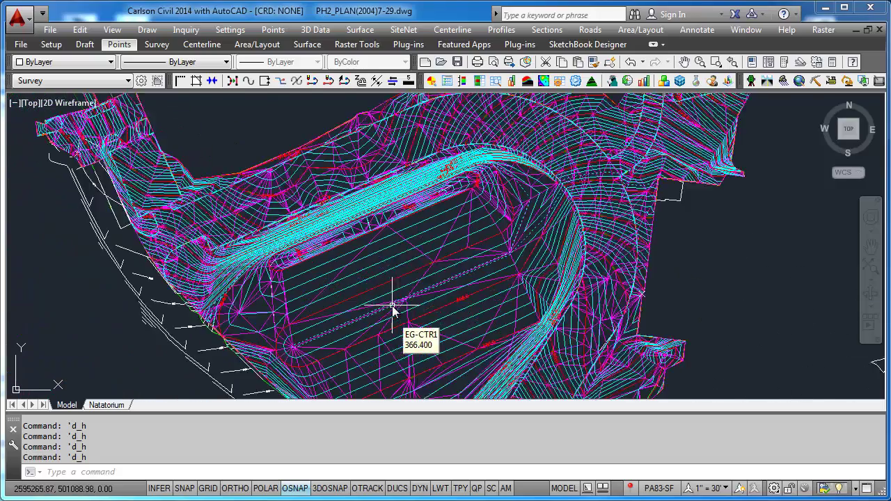
type("lof")
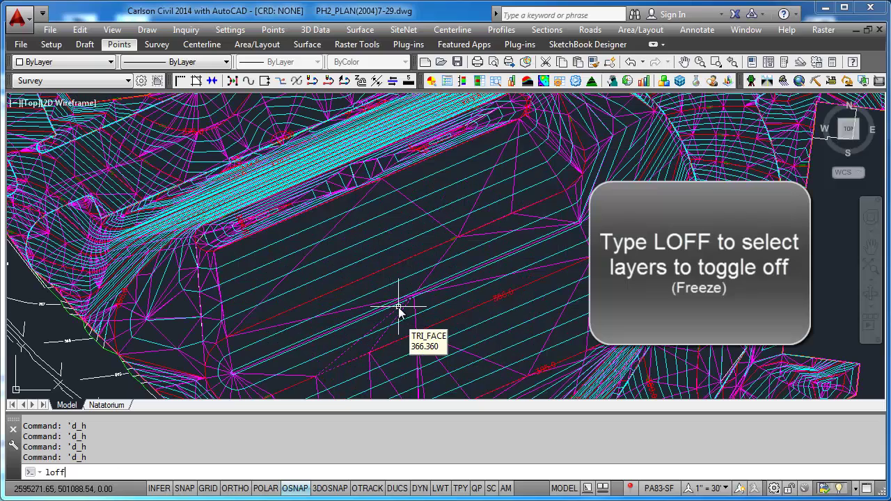
type("f")
key("Return")
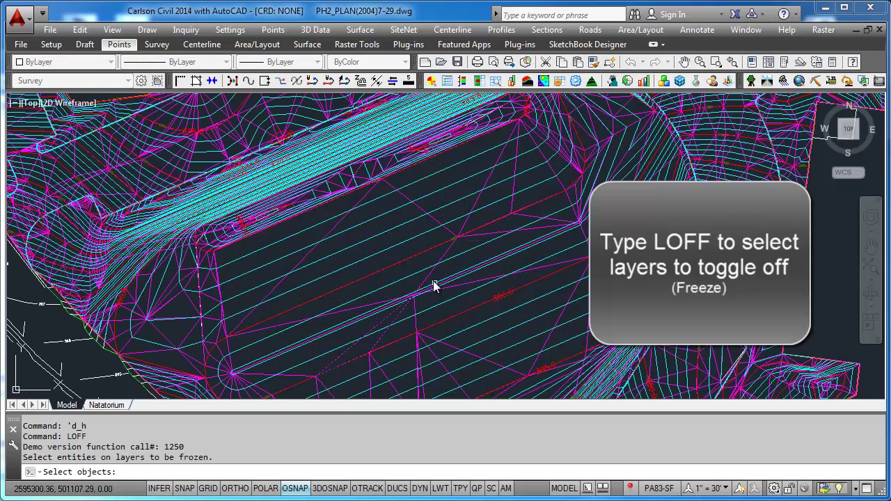
left_click(426, 279)
key("Return")
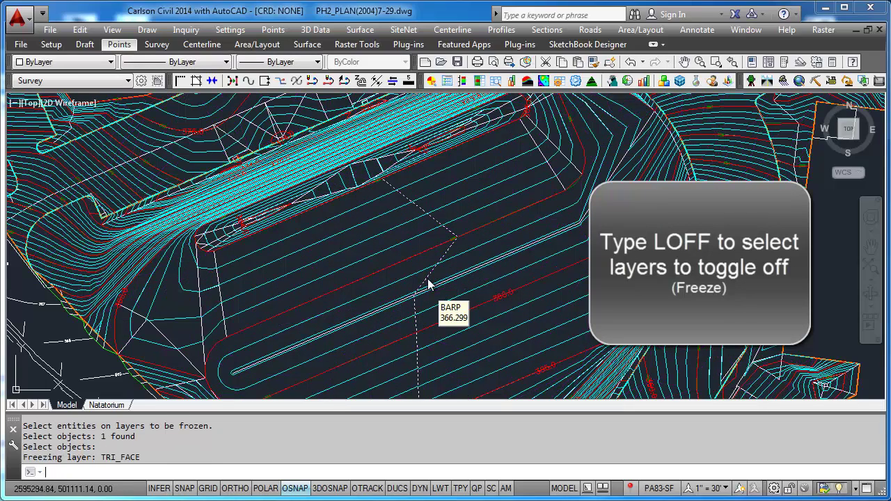
scroll(431, 285, "down", 3)
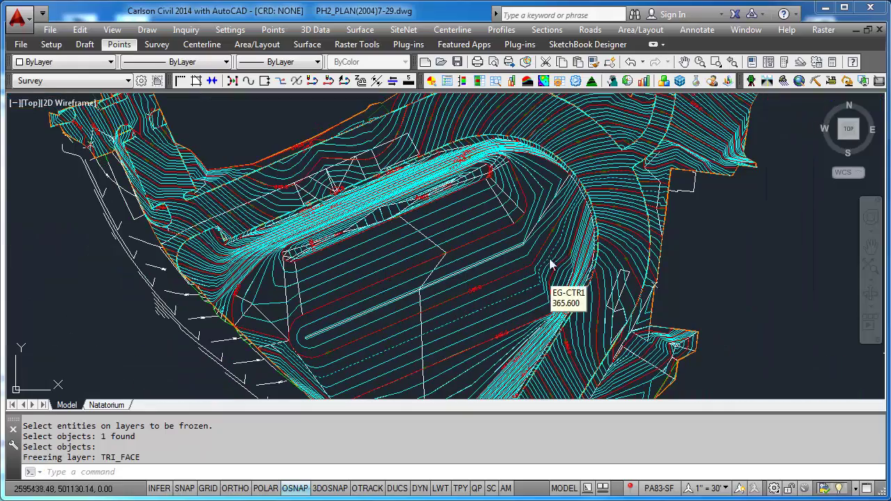
mouse_move(639, 207)
middle_mouse_down()
mouse_move(574, 259)
mouse_move(563, 282)
middle_mouse_up()
scroll(563, 286, "up", 8)
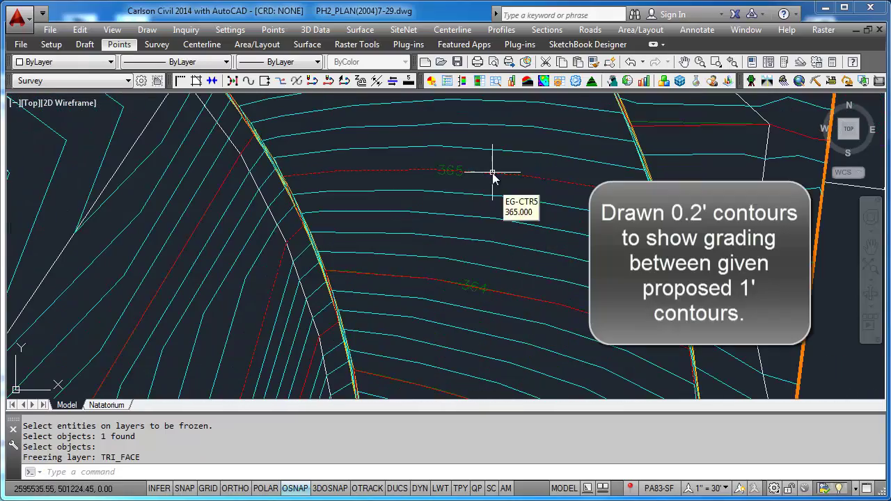
mouse_move(492, 174)
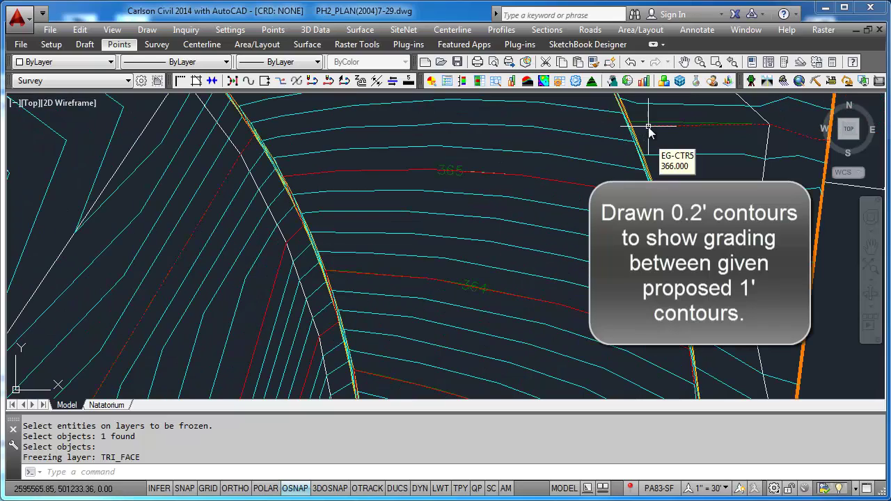
scroll(664, 150, "down", 5)
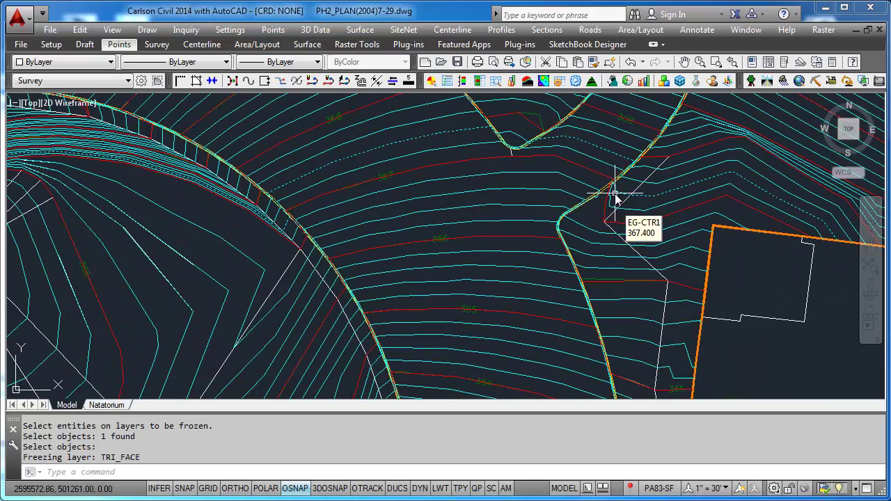
middle_click_drag(615, 225, 509, 362)
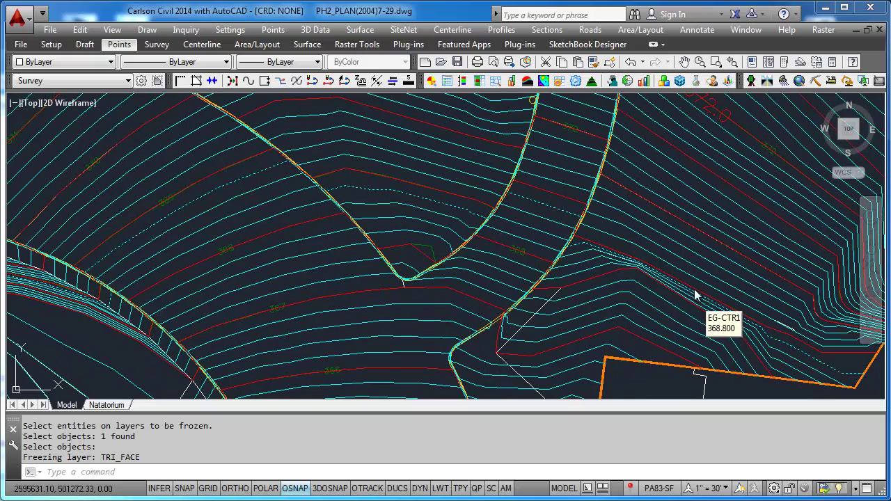
scroll(688, 301, "down", 3)
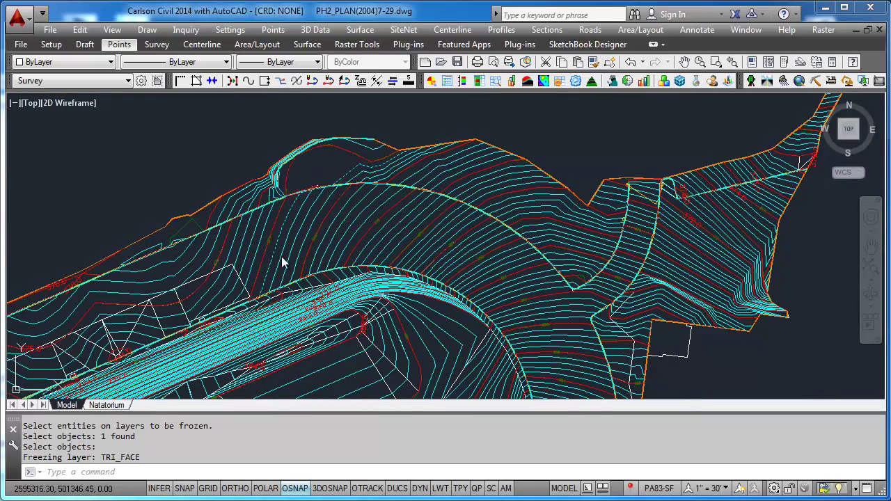
scroll(413, 160, "up", 2)
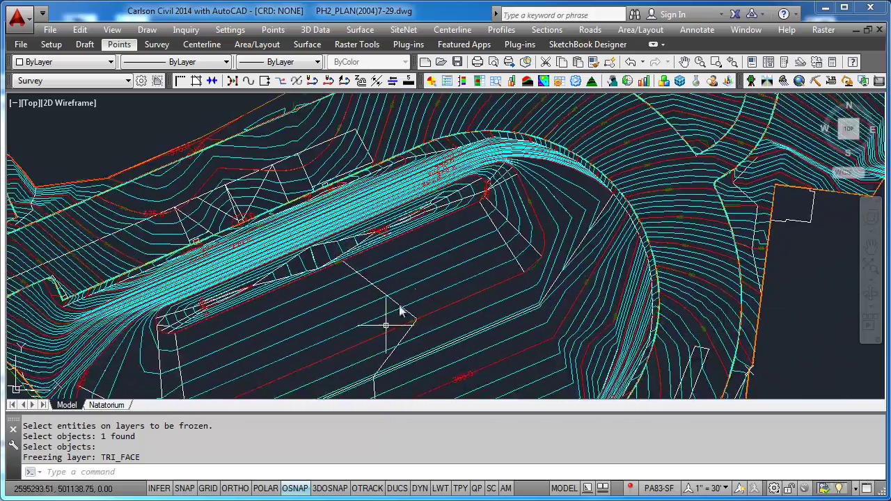
scroll(408, 298, "up", 3)
middle_click_drag(605, 230, 368, 321)
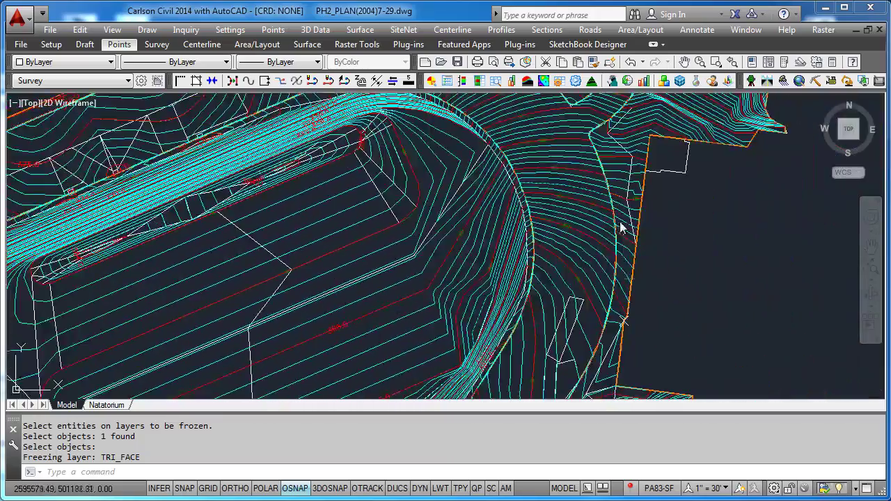
scroll(617, 189, "up", 3)
scroll(613, 209, "up", 2)
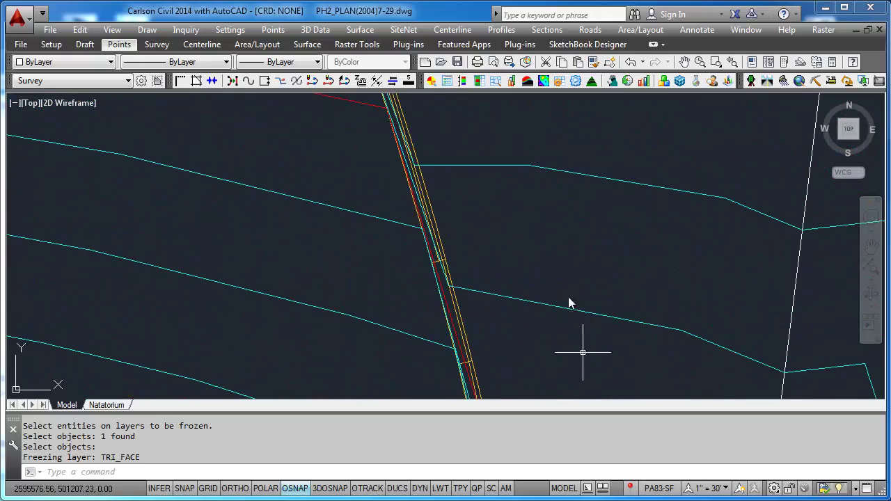
scroll(557, 270, "down", 5)
middle_click_drag(538, 183, 520, 300)
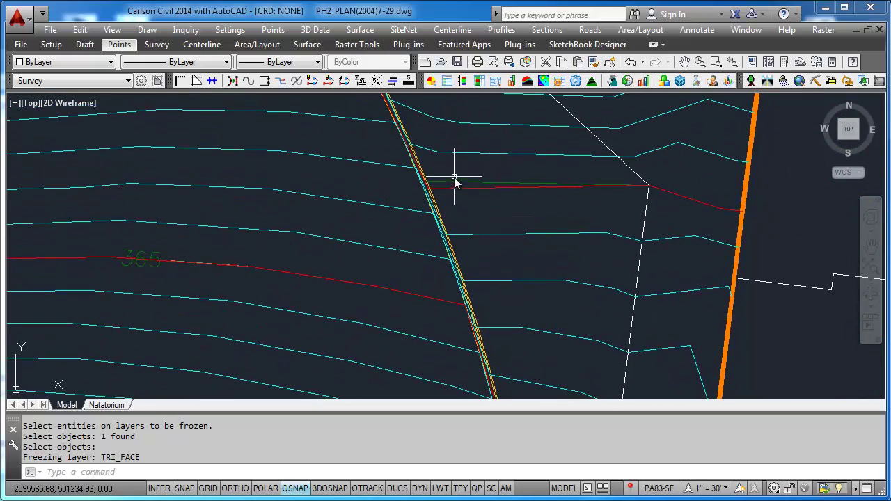
mouse_move(454, 182)
scroll(453, 223, "down", 8)
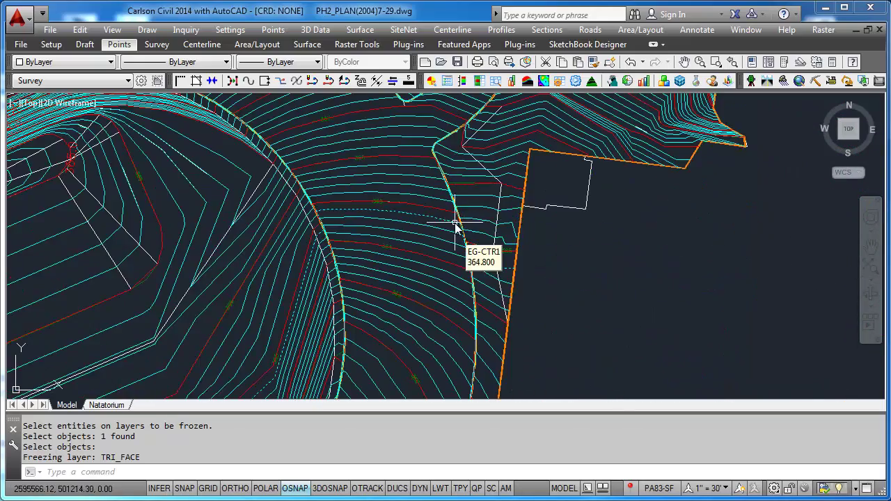
mouse_move(423, 328)
middle_mouse_down()
mouse_move(523, 239)
mouse_move(520, 224)
middle_mouse_up()
scroll(421, 270, "up", 2)
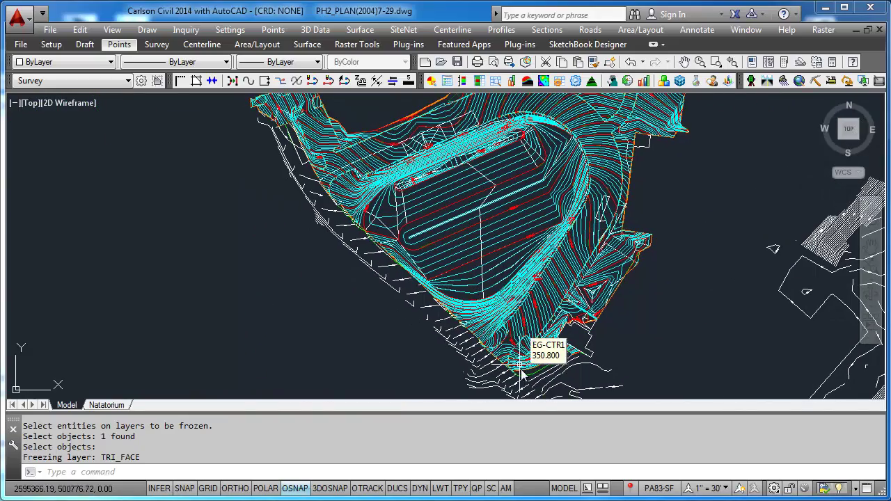
scroll(524, 369, "up", 5)
scroll(524, 374, "up", 2)
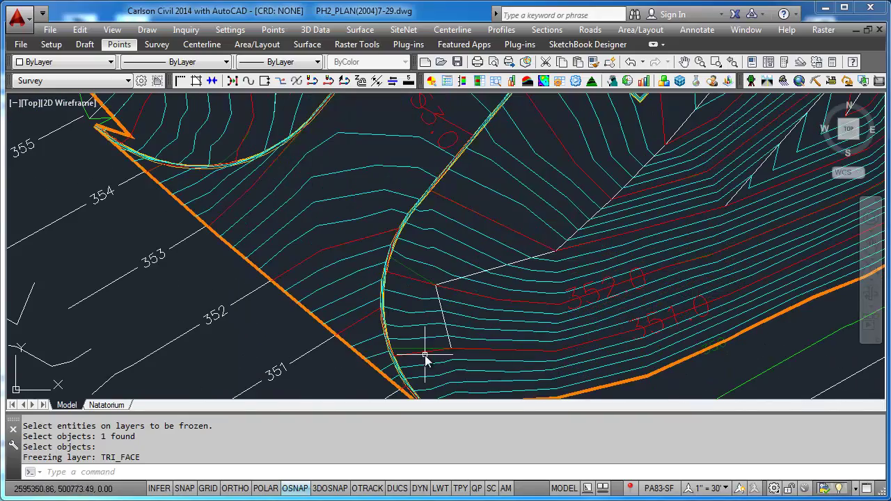
scroll(422, 364, "down", 5)
scroll(395, 356, "up", 4)
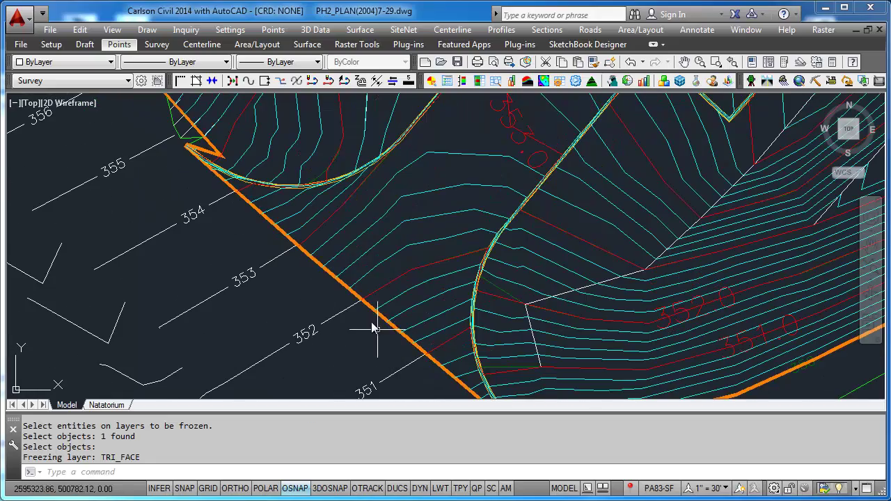
middle_click_drag(408, 279, 365, 405)
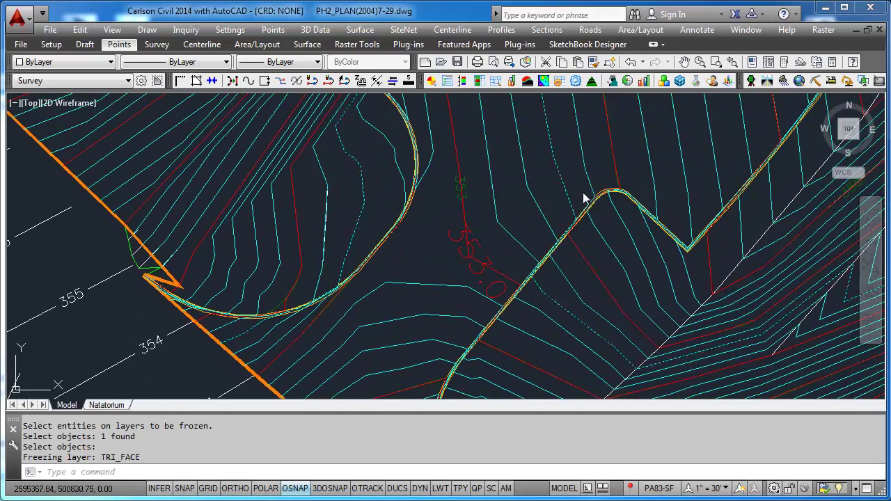
scroll(471, 292, "down", 3)
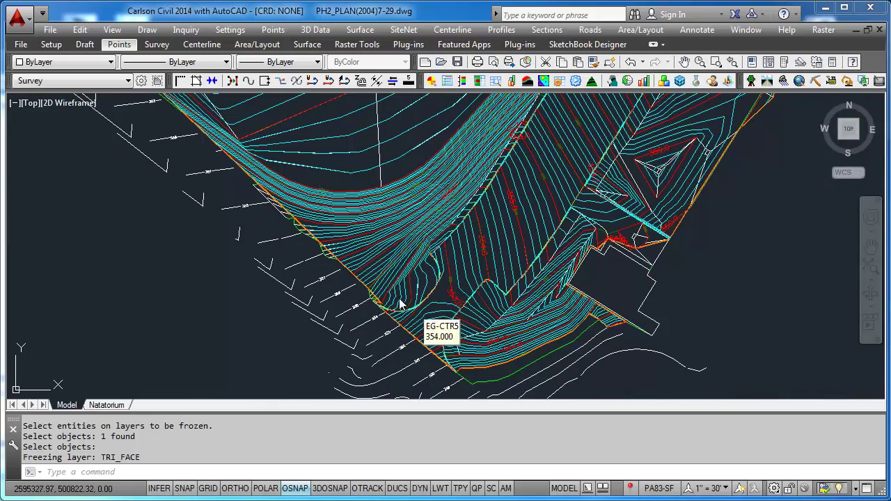
scroll(379, 314, "up", 4)
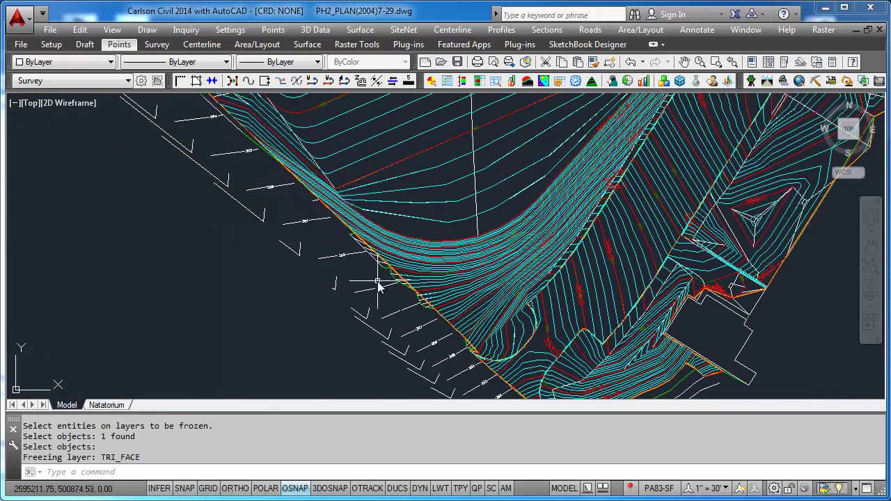
Zoom and pan around the graded pad to inspect the regenerated contours along its edges
scroll(411, 284, "up", 1)
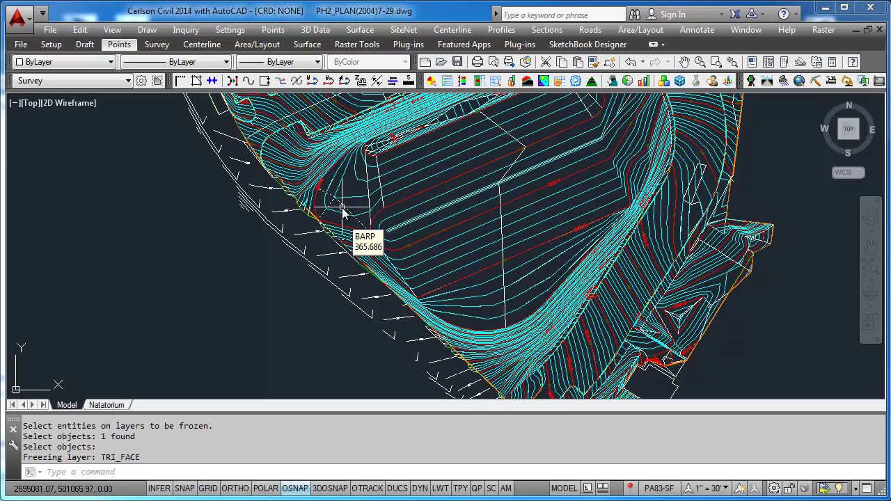
scroll(344, 213, "down", 3)
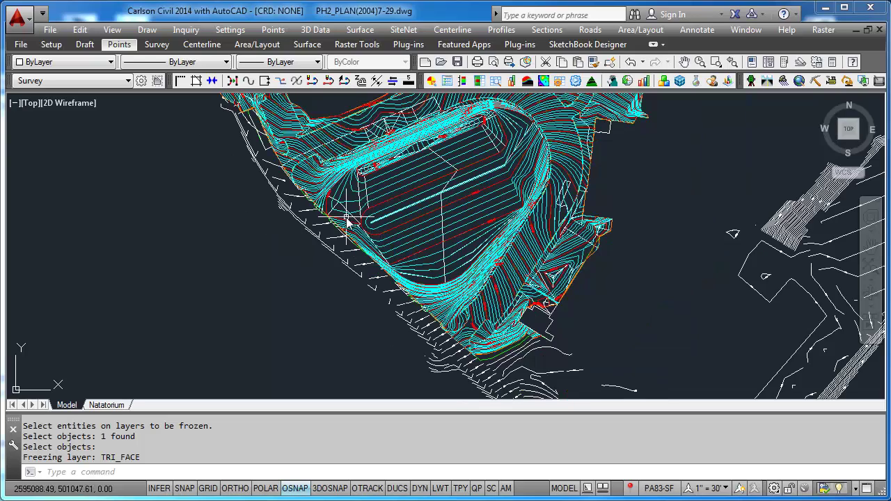
middle_click_drag(349, 210, 376, 230)
scroll(376, 230, "up", 4)
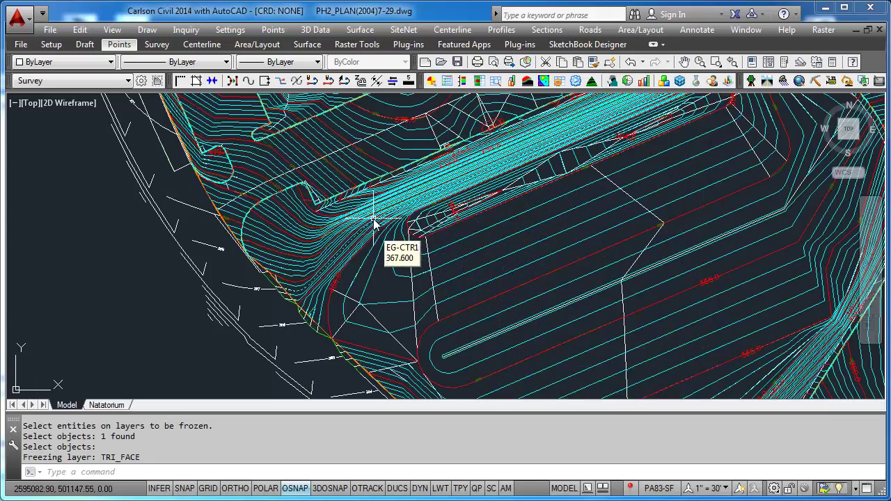
middle_click_drag(313, 186, 328, 278)
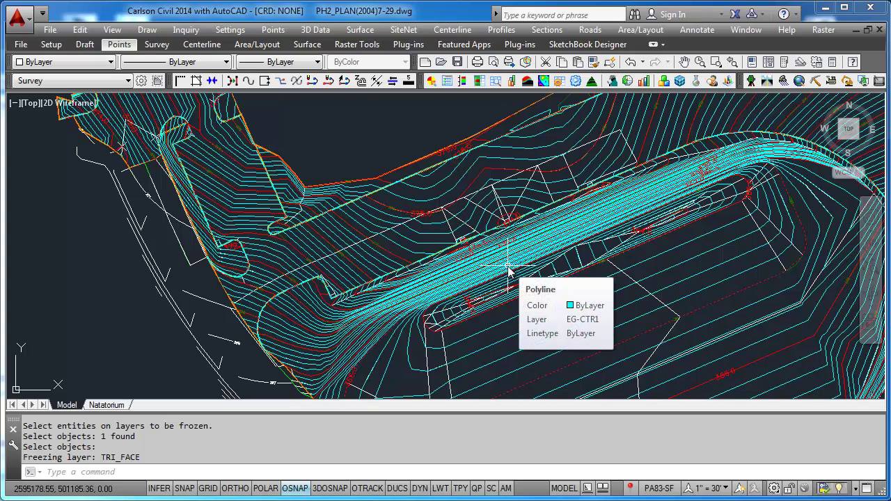
scroll(507, 272, "down", 4)
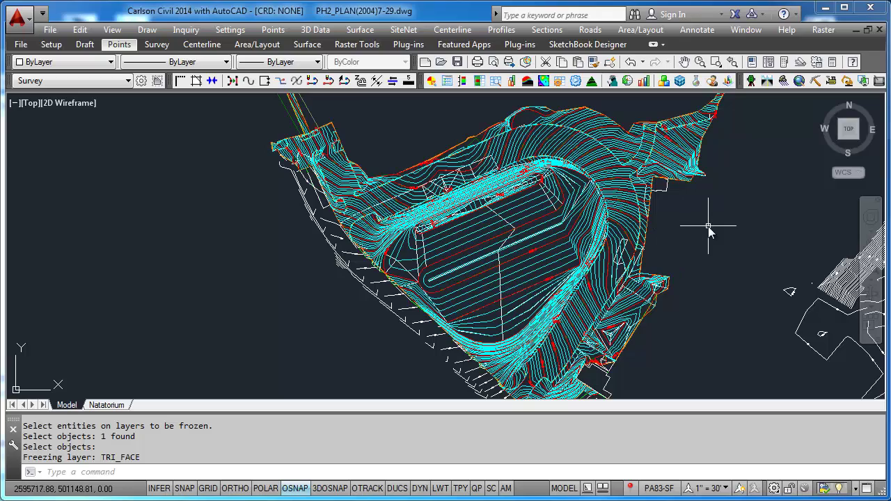
scroll(601, 353, "up", 4)
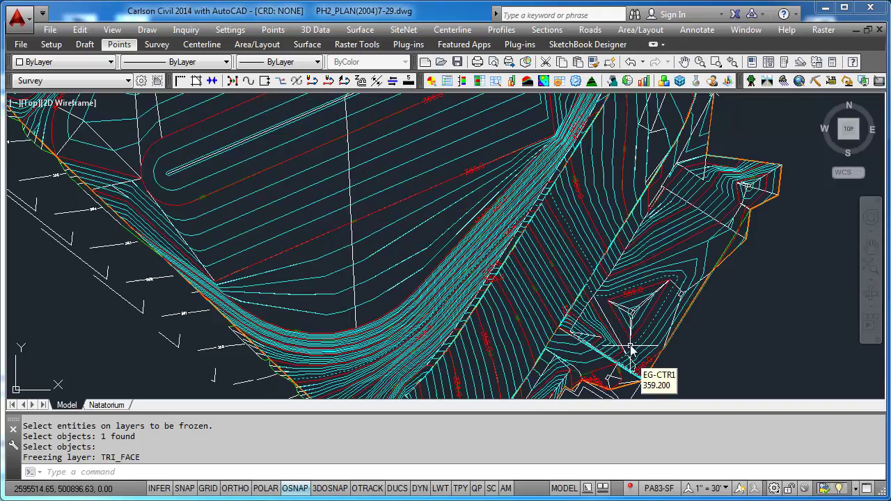
scroll(630, 335, "up", 2)
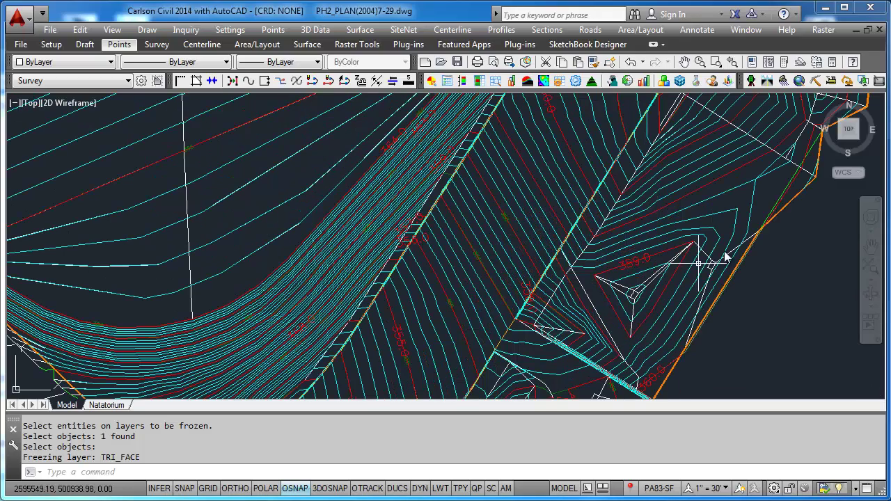
middle_click_drag(815, 195, 718, 293)
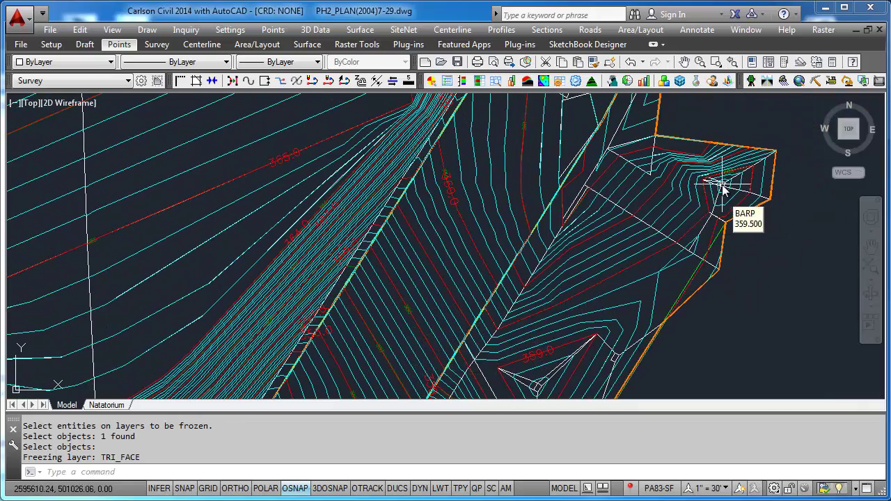
scroll(717, 194, "down", 5)
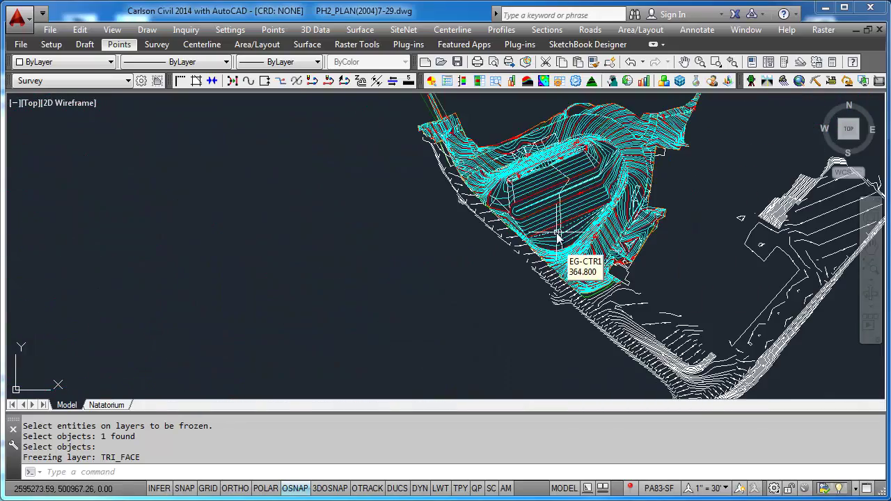
mouse_move(563, 240)
middle_mouse_down()
mouse_move(484, 293)
mouse_move(449, 292)
middle_mouse_up()
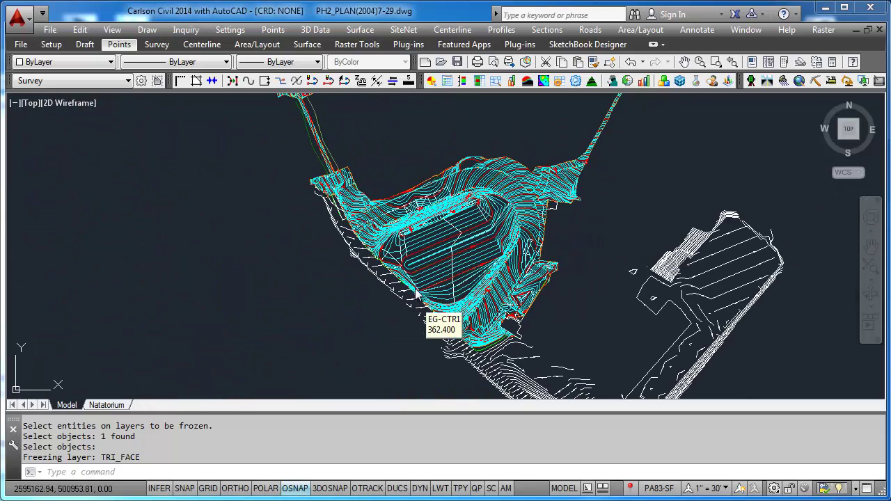
scroll(449, 292, "down", 3)
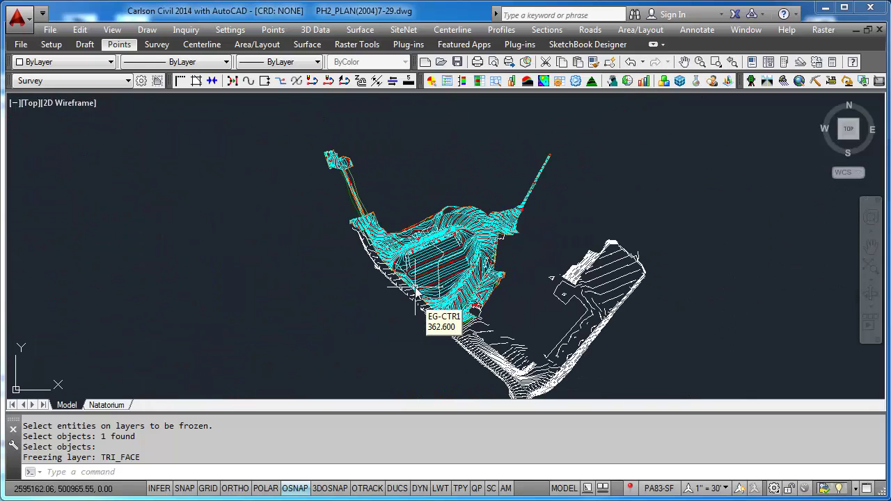
left_click(112, 30)
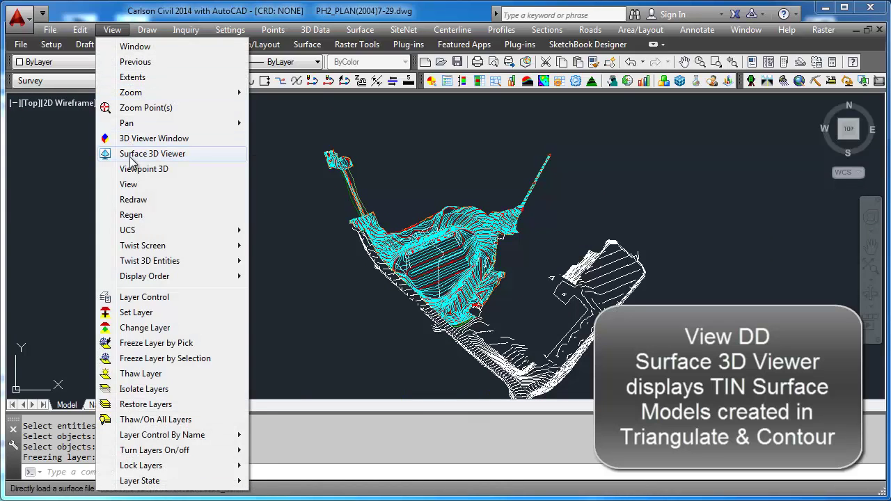
left_click(130, 154)
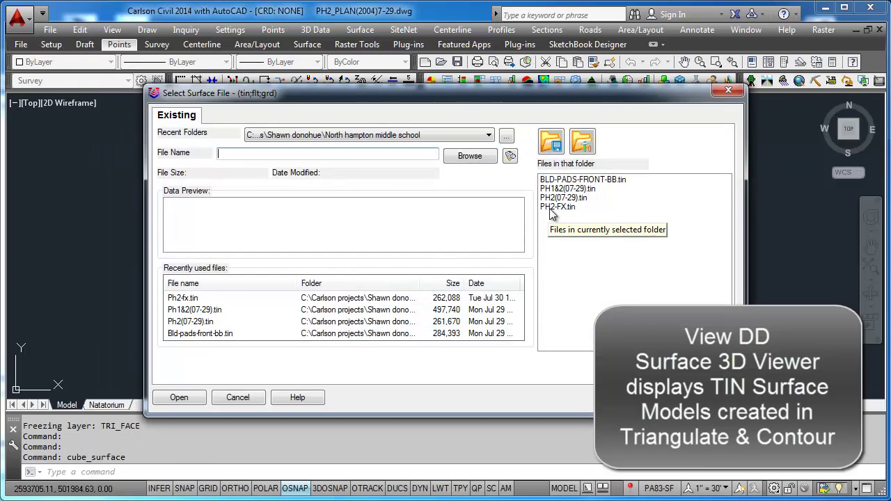
double_click(550, 207)
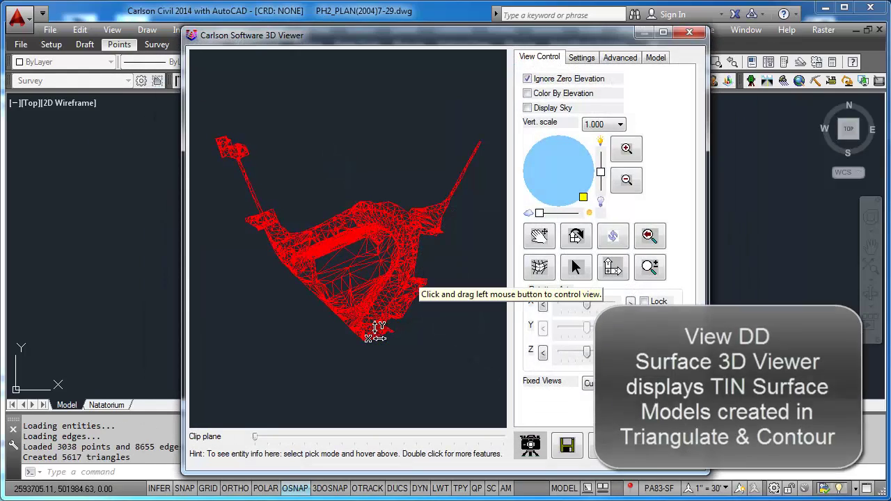
left_click_drag(379, 321, 400, 257)
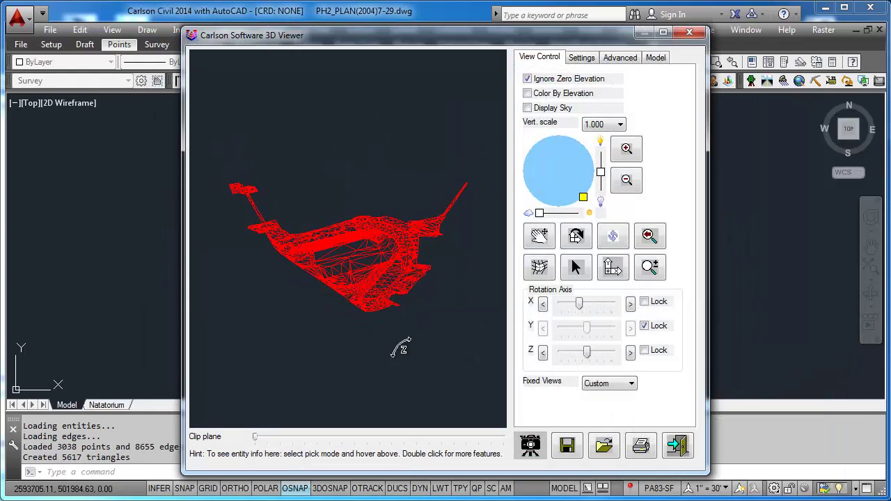
left_click(675, 447)
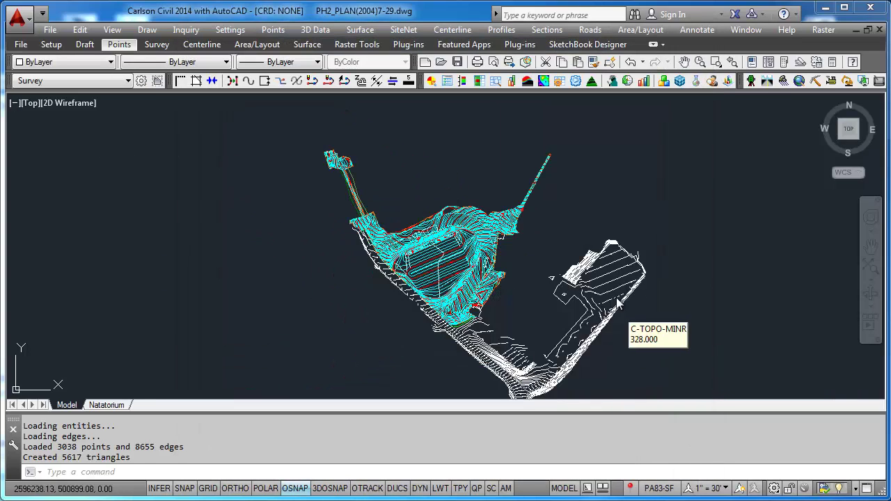
Run a Quick Profile on PH2-FX.tin between two points picked across the pad
left_click(315, 30)
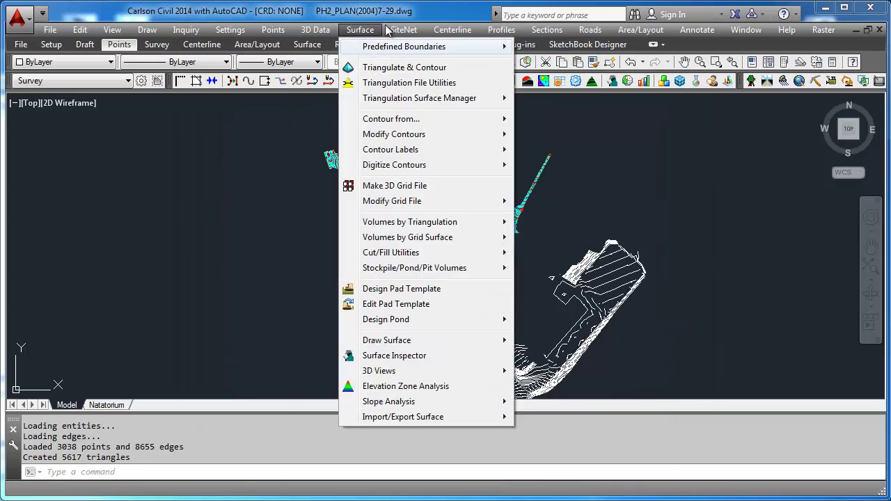
mouse_move(503, 31)
left_click(516, 46)
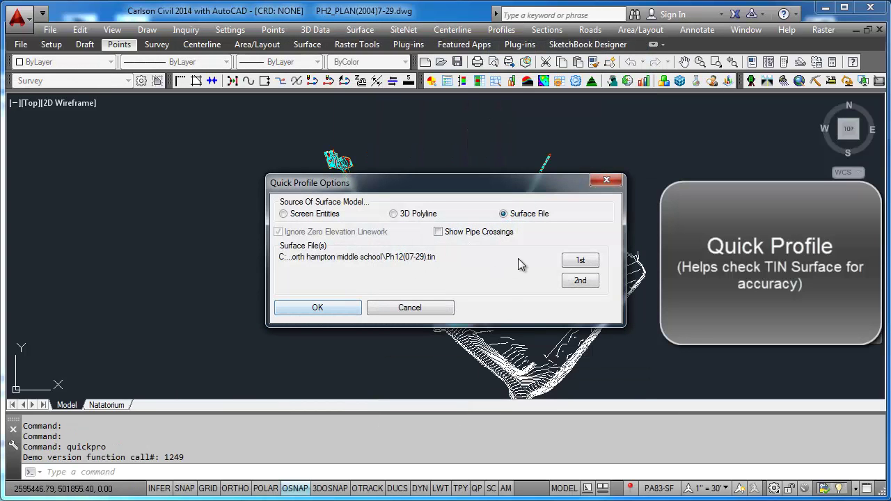
left_click(580, 261)
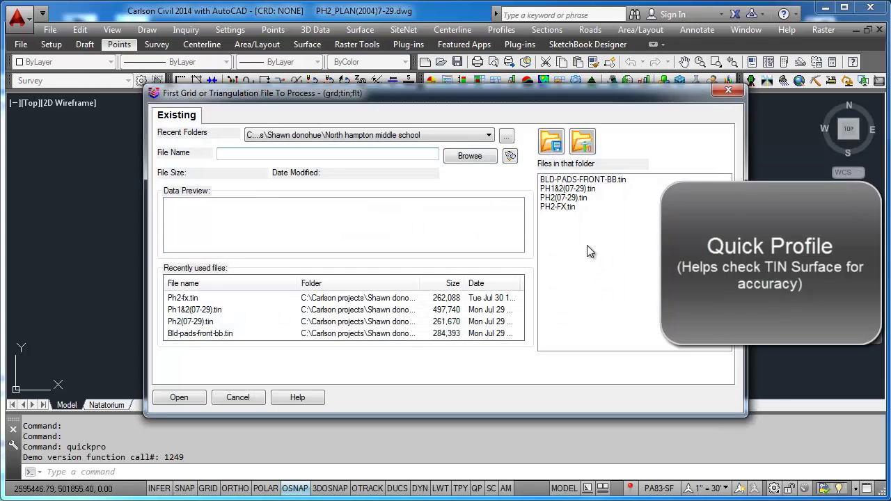
double_click(568, 208)
left_click(318, 307)
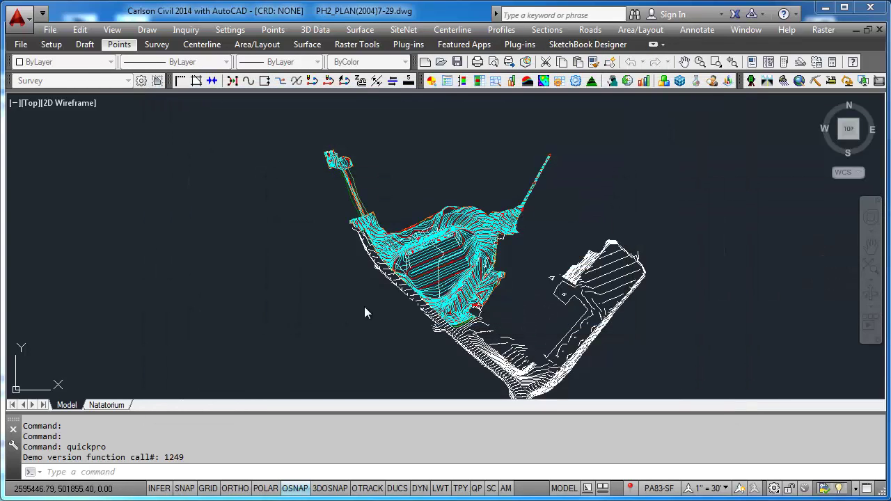
left_click(420, 227)
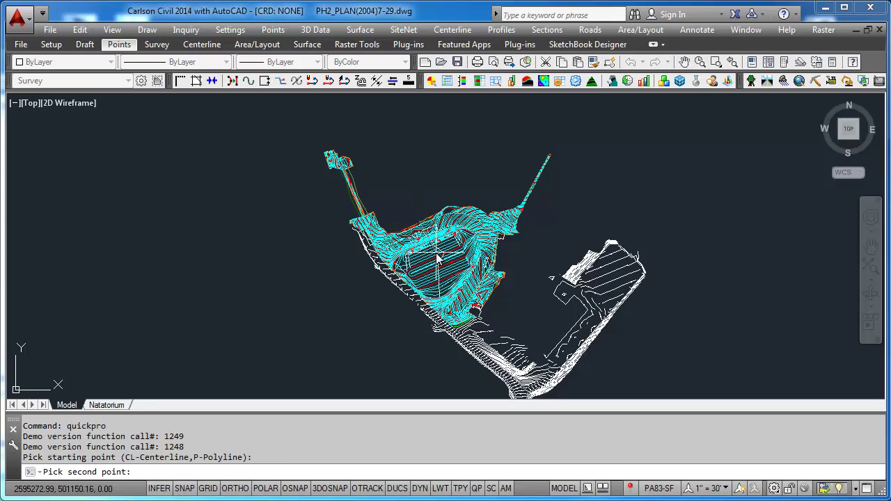
left_click(439, 259)
key("Return")
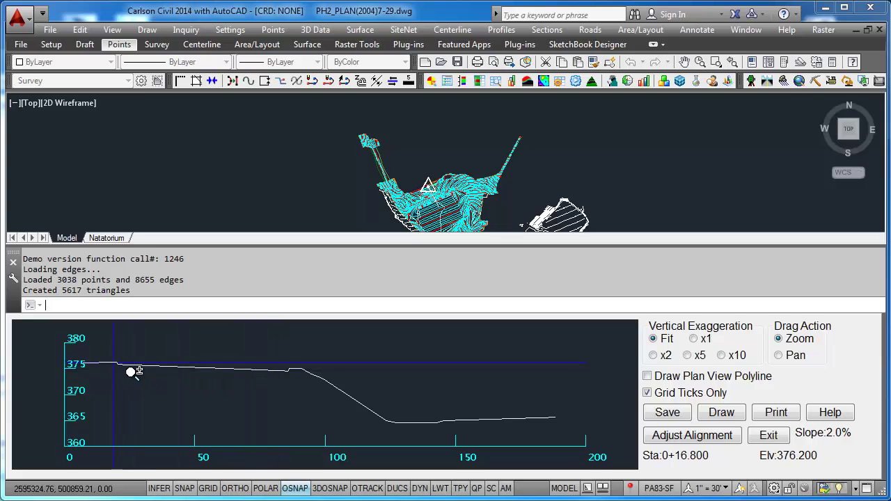
Pan the plan view over the profile line and place the station marker along the profile
scroll(443, 197, "up", 5)
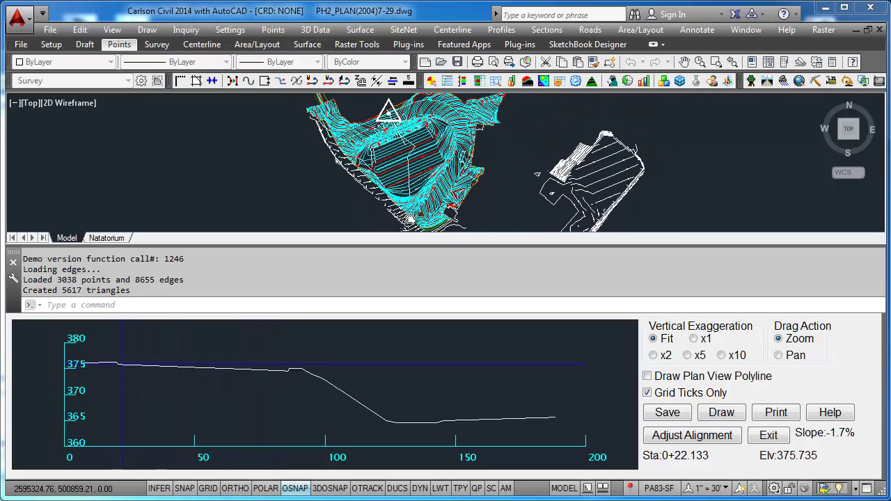
scroll(427, 146, "up", 3)
middle_click_drag(424, 144, 421, 248)
middle_click_drag(440, 160, 463, 236)
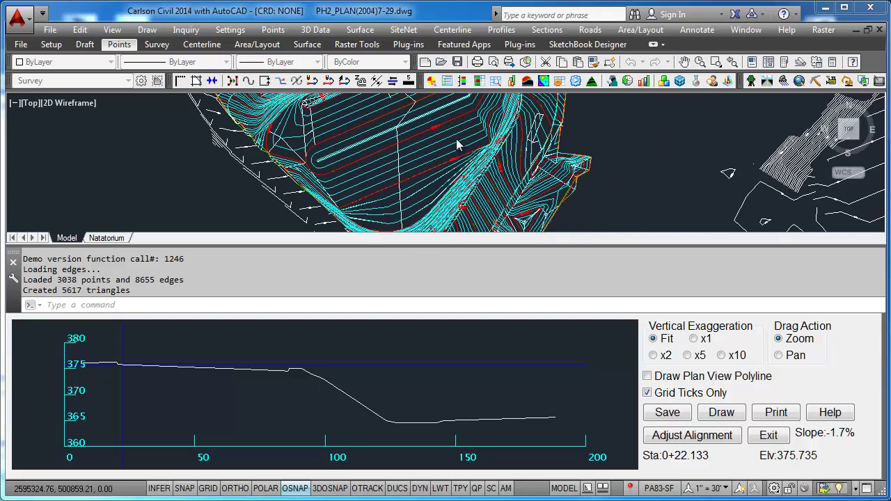
middle_click_drag(462, 160, 482, 243)
middle_click_drag(415, 171, 415, 186)
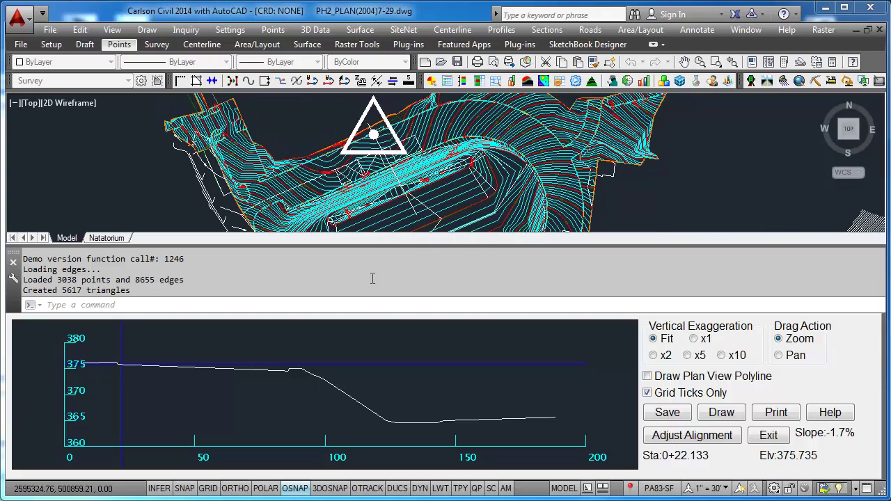
left_click(257, 396)
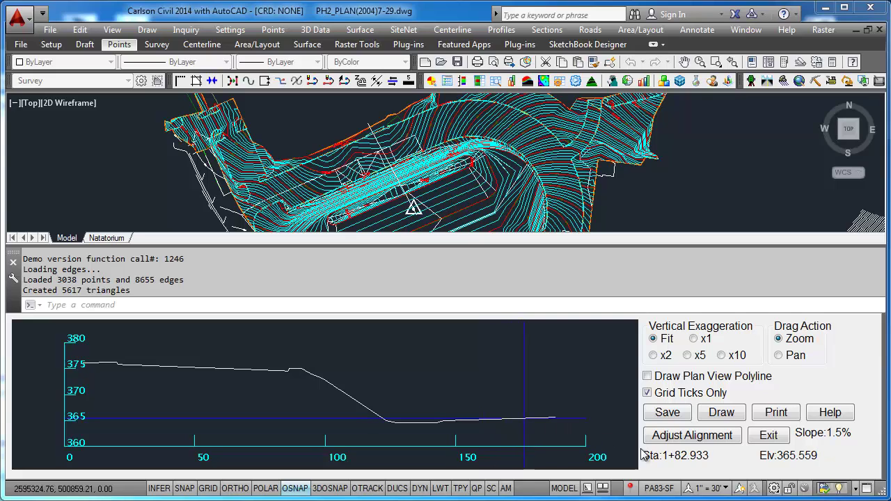
Adjust the profile alignment by moving one point, then close the Quick Profile
left_click(705, 437)
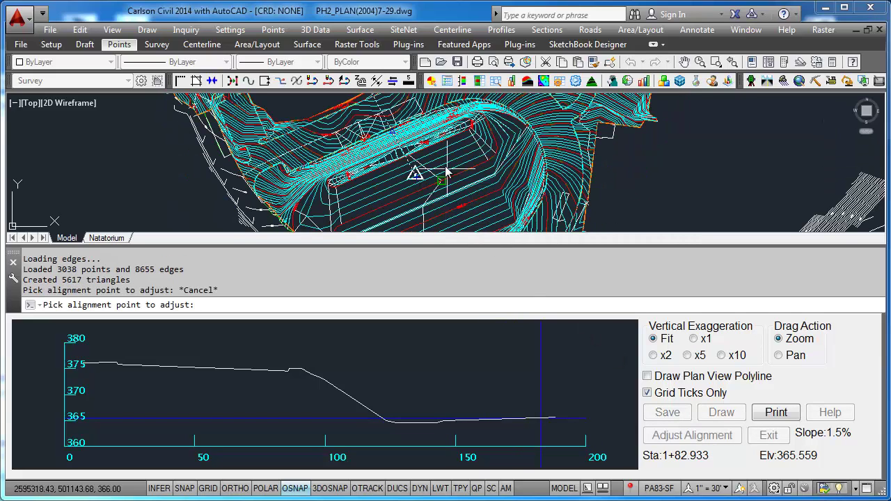
left_click(390, 134)
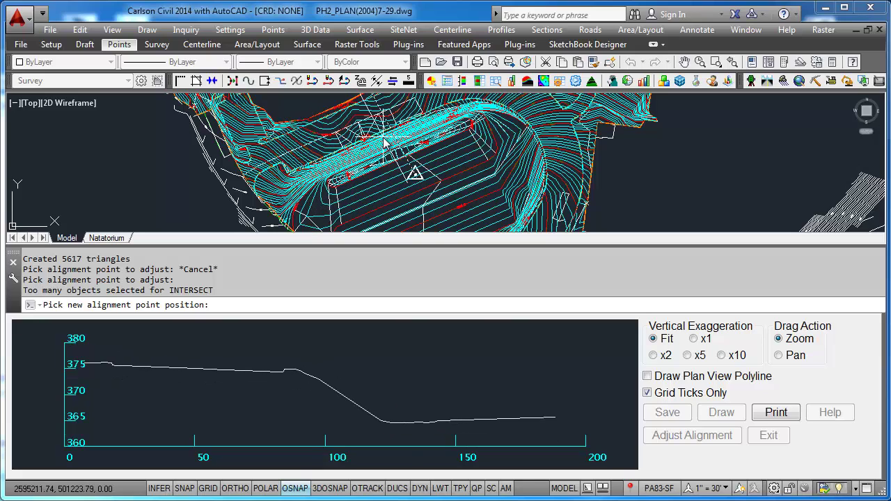
left_click(411, 139)
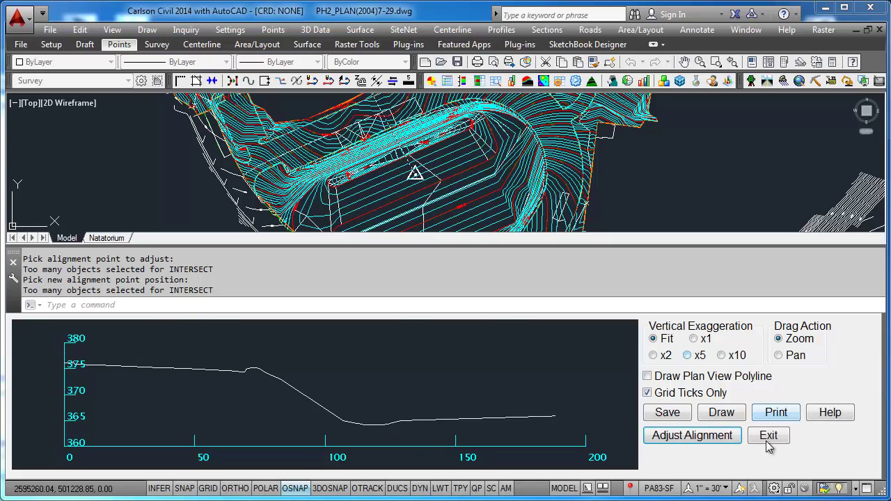
left_click(769, 435)
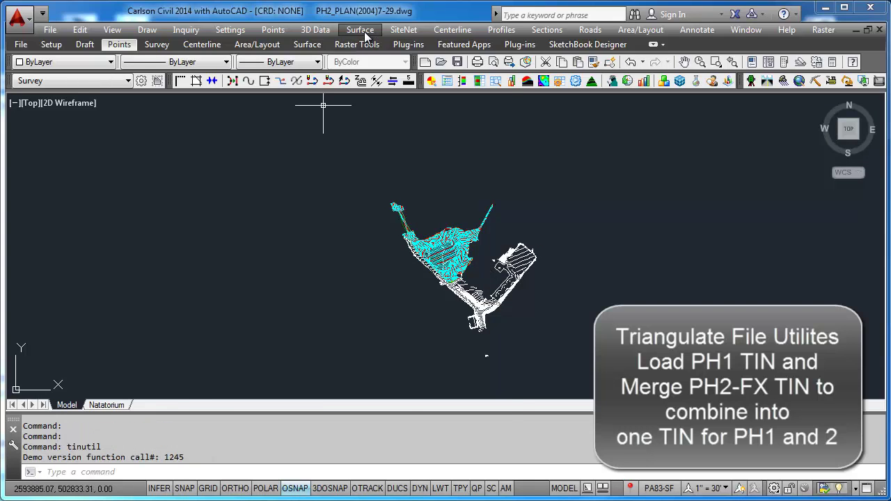
Load Bld-pads-front-bb.tin into TIN Utilities and advance to its operations screen
left_click(360, 30)
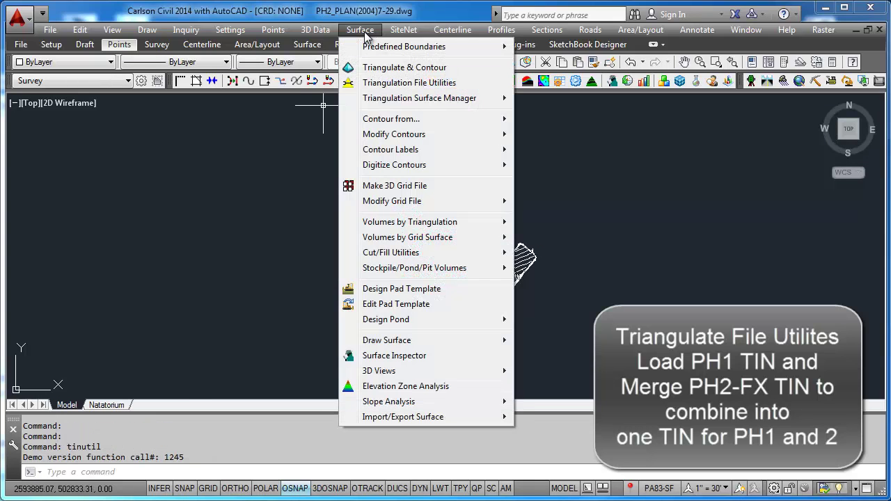
left_click(393, 83)
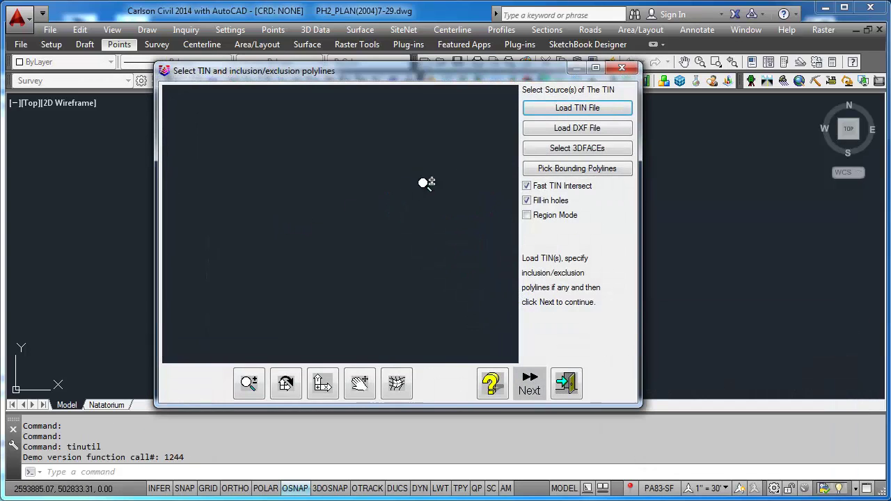
left_click(571, 113)
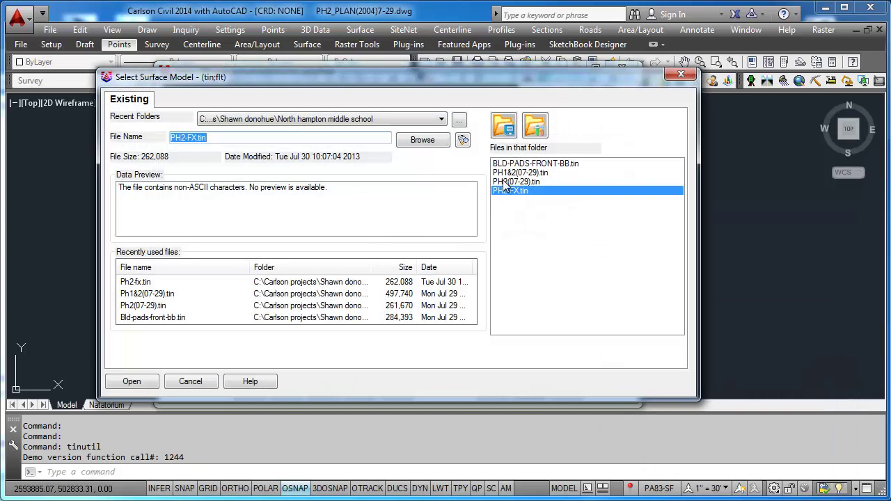
left_click(521, 164)
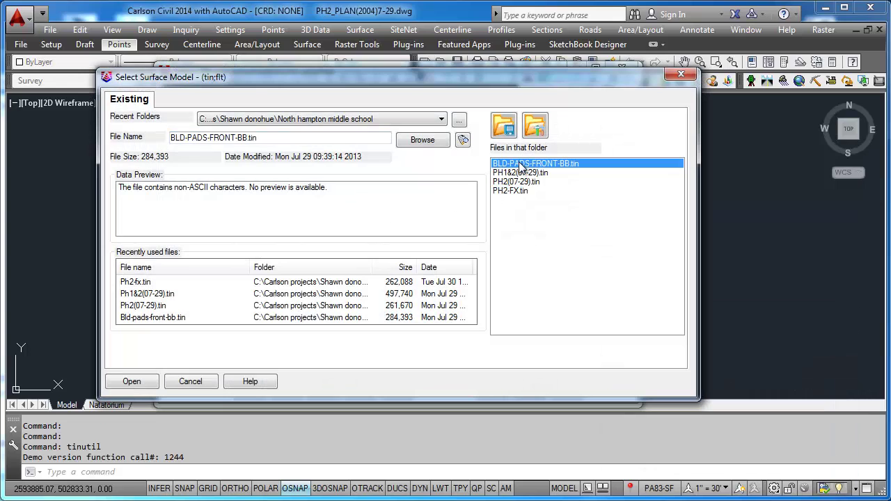
left_click(136, 385)
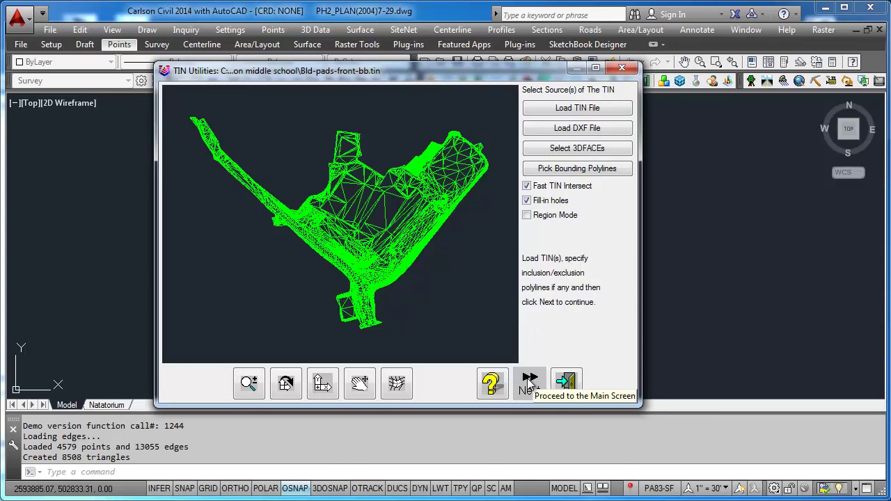
left_click(529, 385)
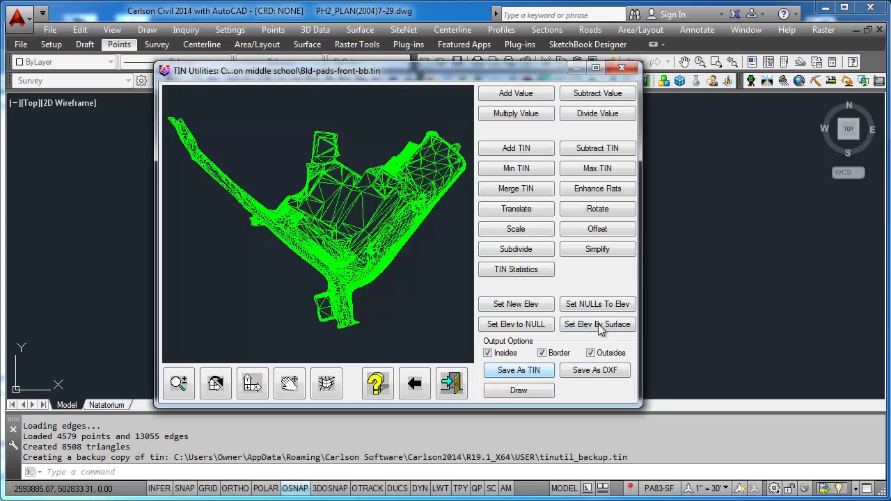
Merge PH2-FX.tin into the current TIN using 'Wipe, combine and repair'
left_click(515, 191)
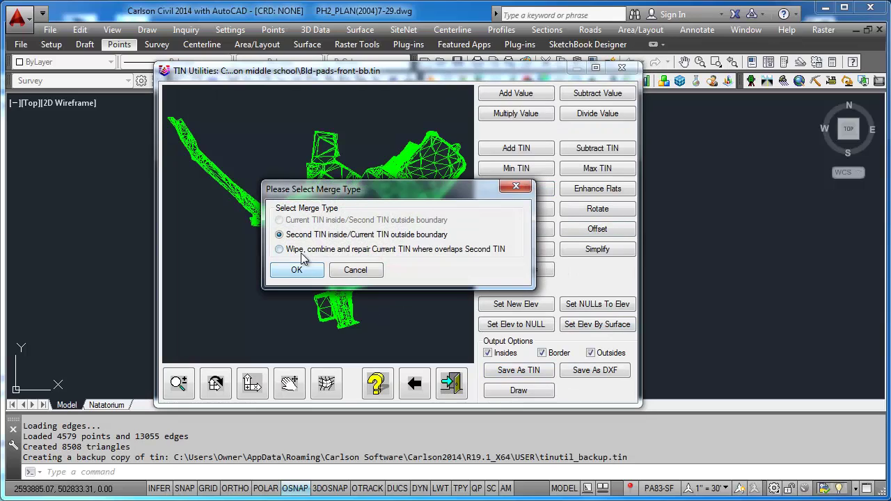
left_click(301, 251)
left_click(301, 272)
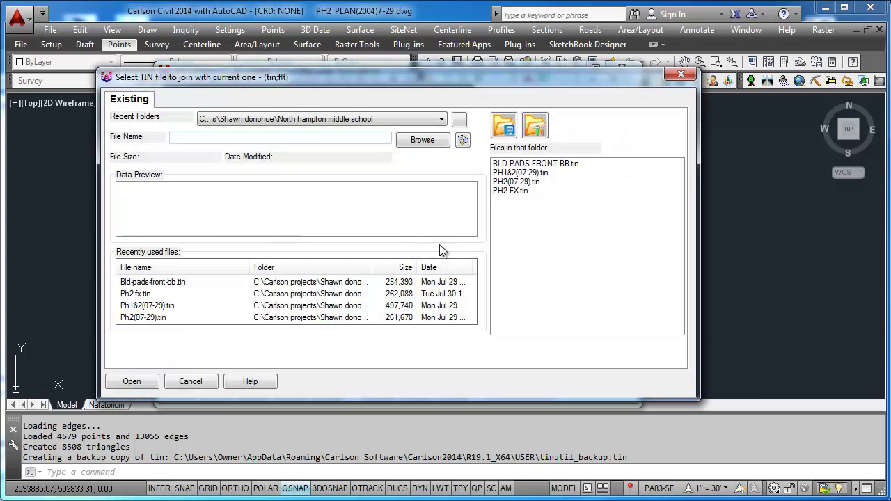
left_click(511, 191)
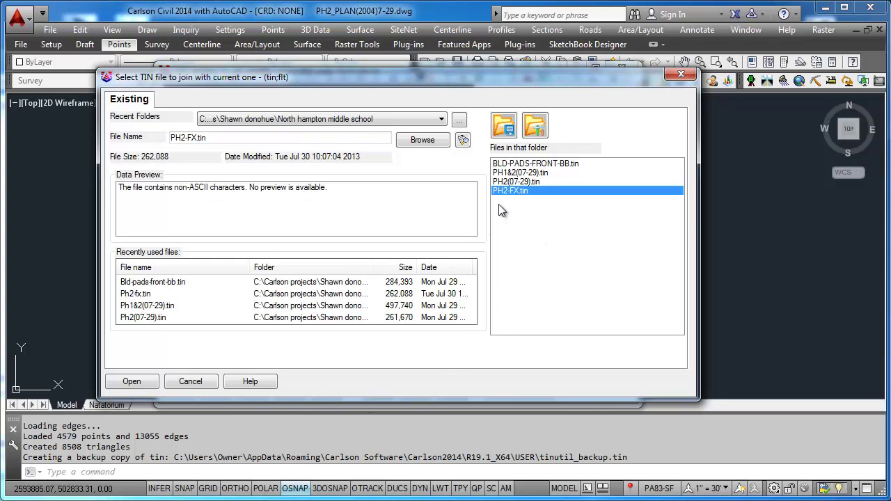
left_click(132, 383)
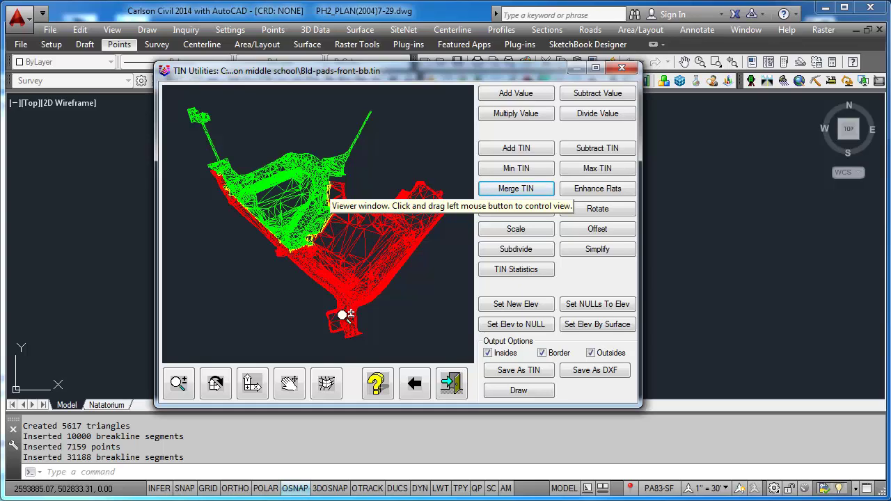
Save the merged surface as PH1-PH2-FG.tin and exit TIN Utilities
left_click(518, 370)
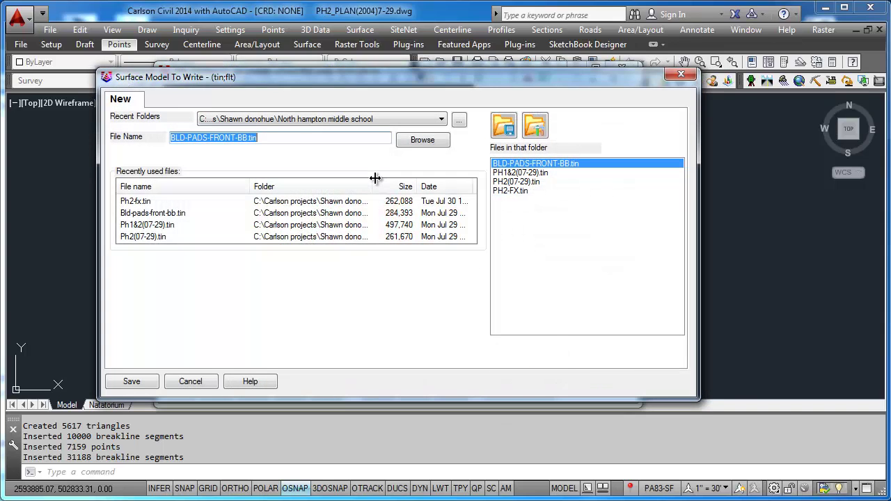
type("PH")
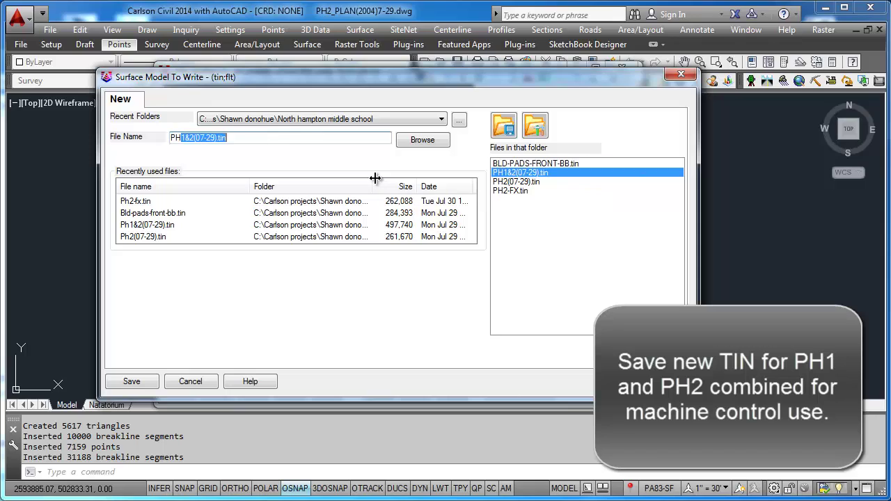
type("1-")
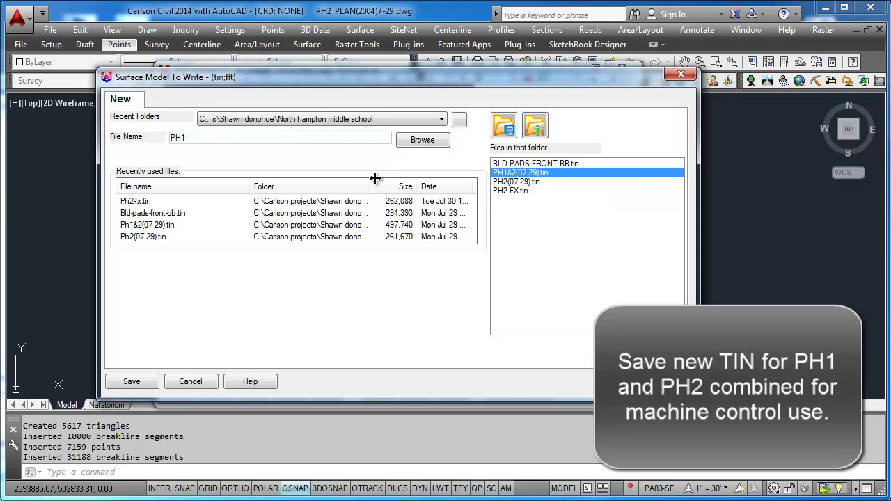
type("PH2-FG")
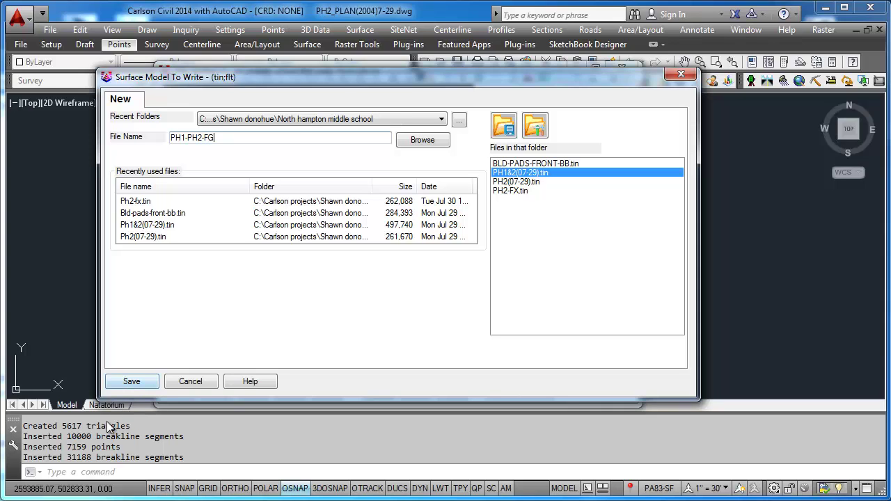
left_click(132, 383)
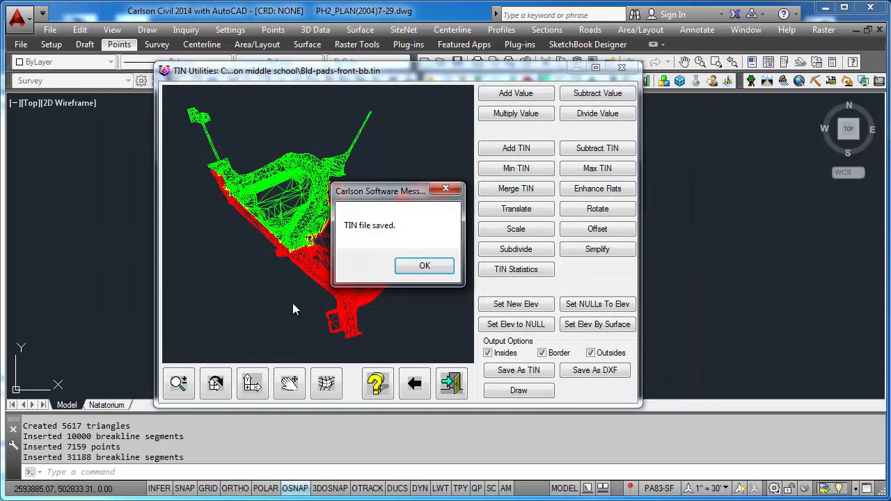
left_click(421, 267)
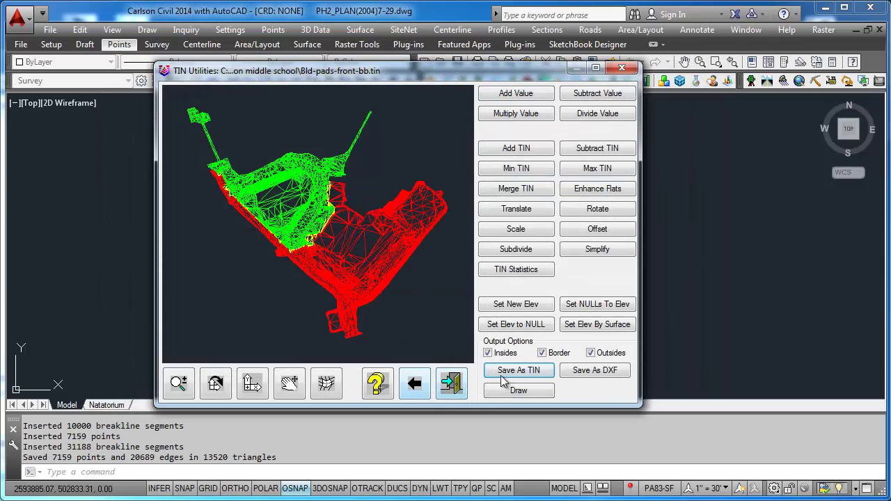
left_click(455, 389)
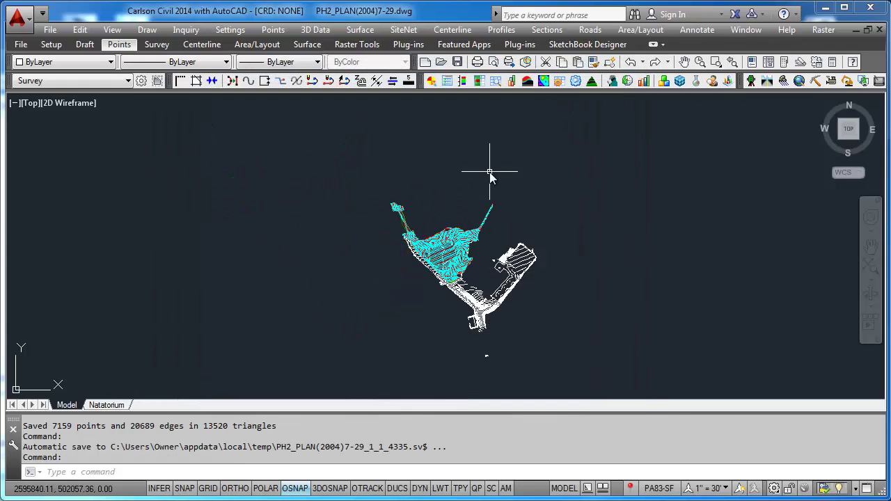
Start LDEL and add the EG-CTR5 and EG-CTR1 contour layers by picking contours
type("ldel")
key("Return")
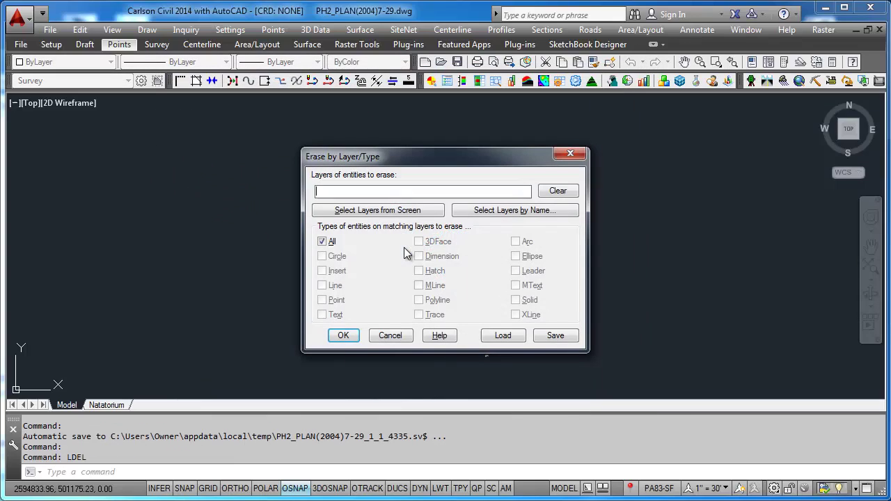
left_click(401, 211)
scroll(532, 188, "up", 2)
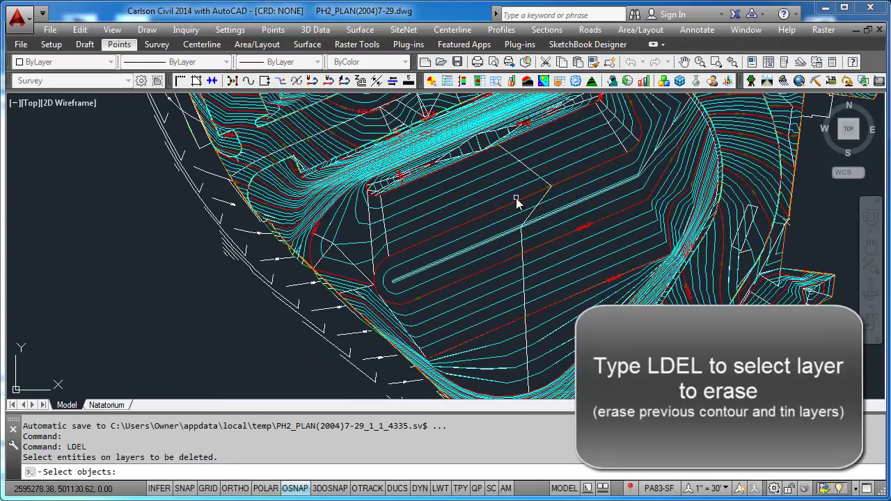
left_click(513, 189)
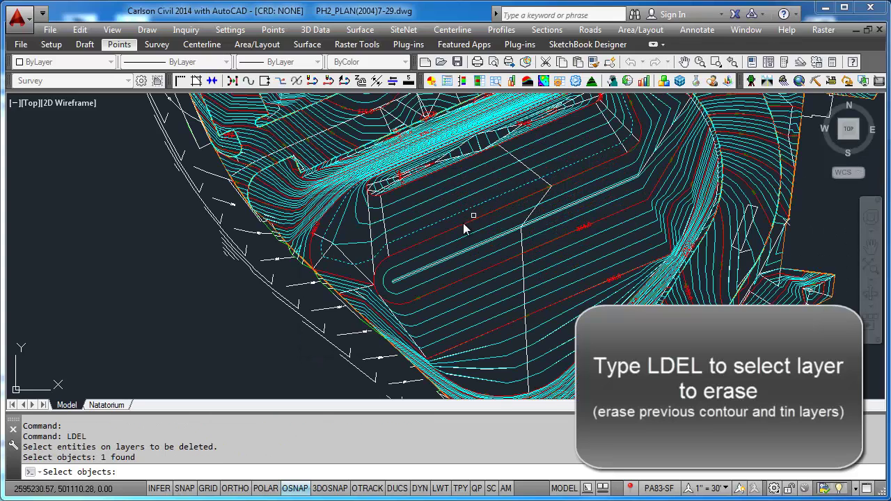
left_click(427, 242)
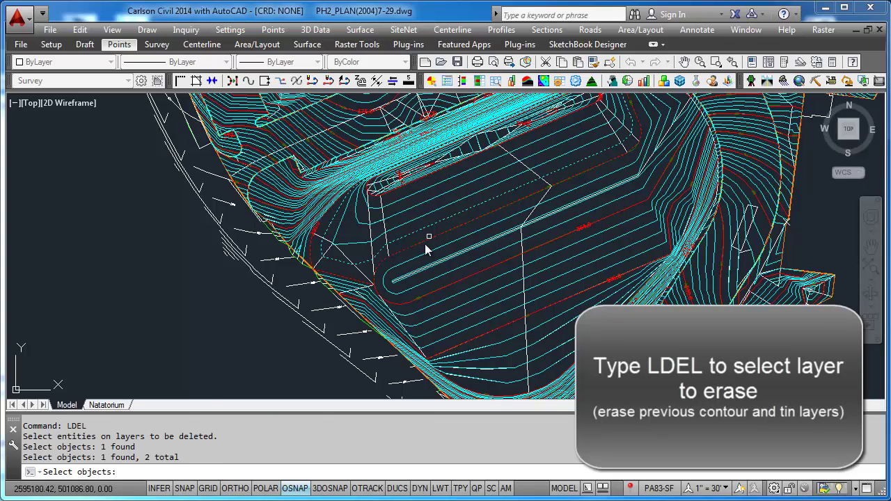
key("Return")
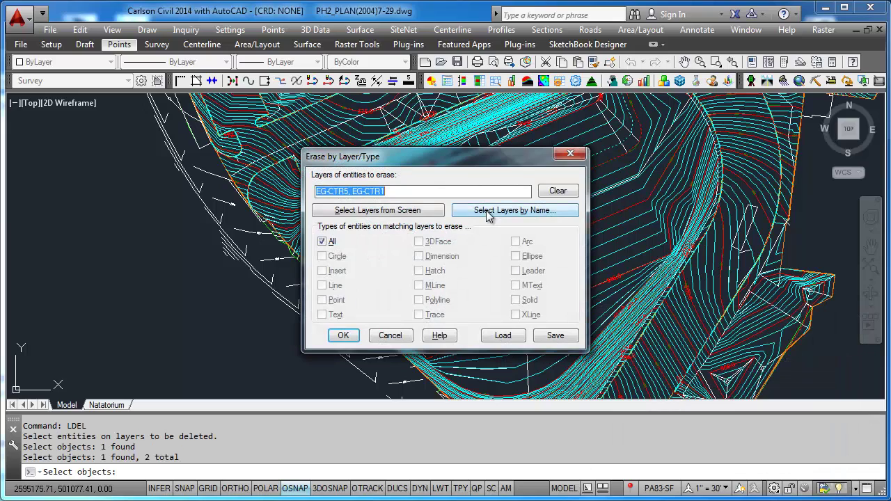
Add the TRI_FACE layer to the erase list by name
left_click(487, 212)
left_click(343, 306)
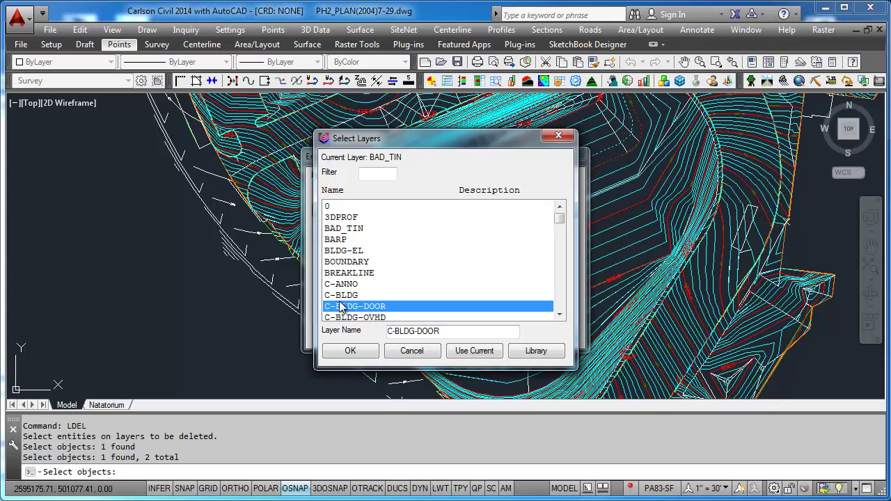
key("End")
left_click(350, 351)
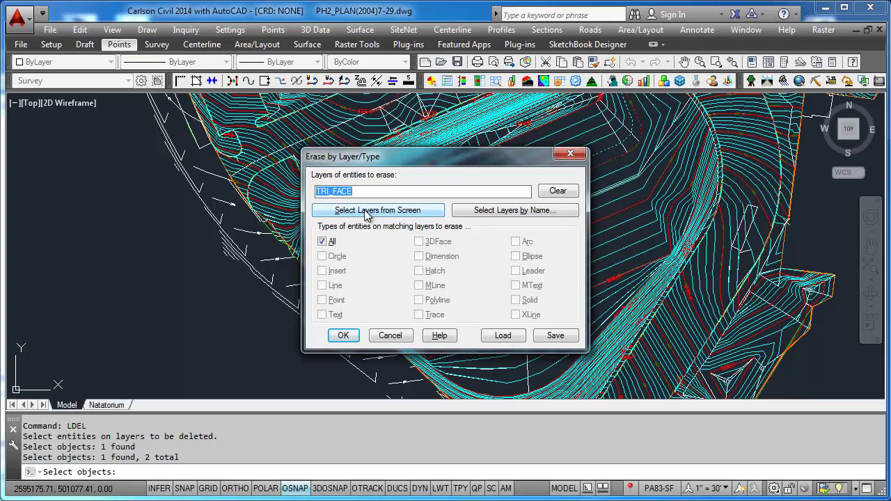
Pick more contours for their layers, then erase all entities on the listed layers (6075 deleted)
left_click(367, 212)
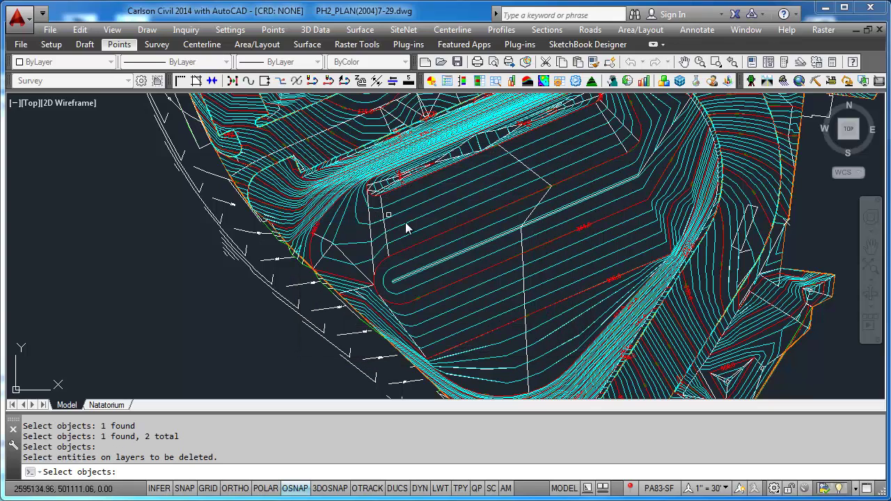
left_click(412, 207)
left_click(413, 244)
left_click(414, 244)
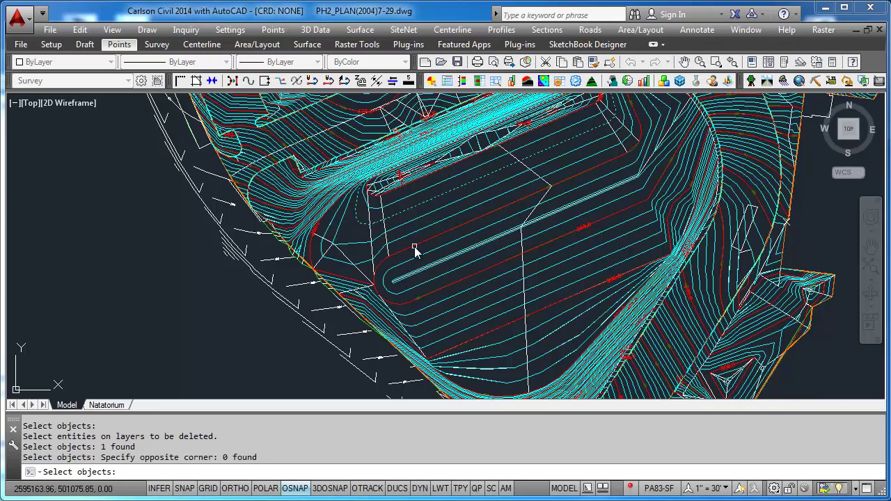
left_click(414, 251)
key("Return")
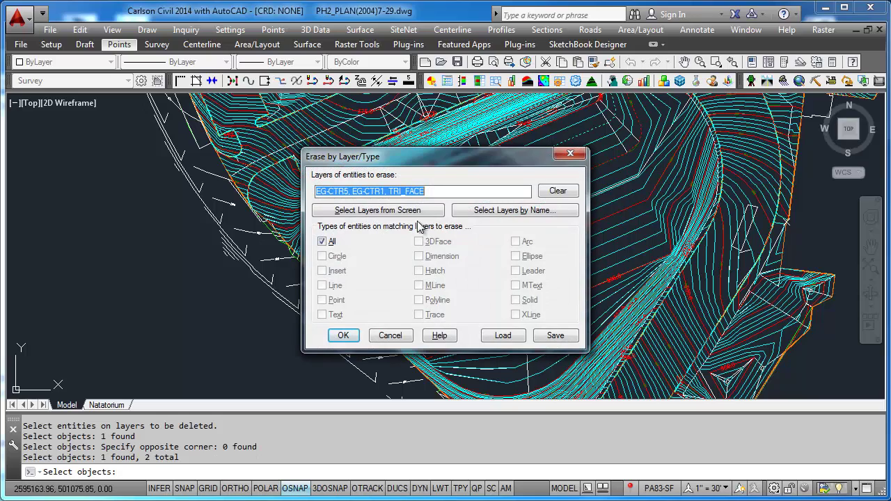
left_click(345, 339)
scroll(392, 315, "down", 3)
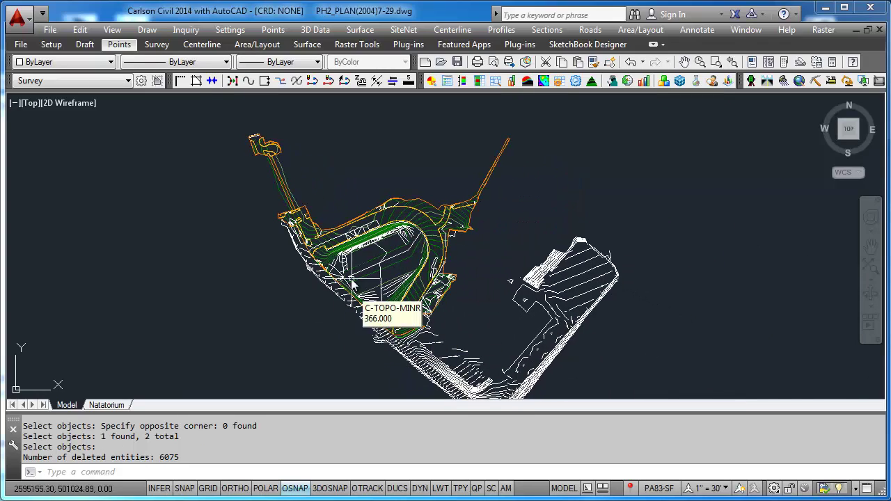
scroll(390, 268, "up", 2)
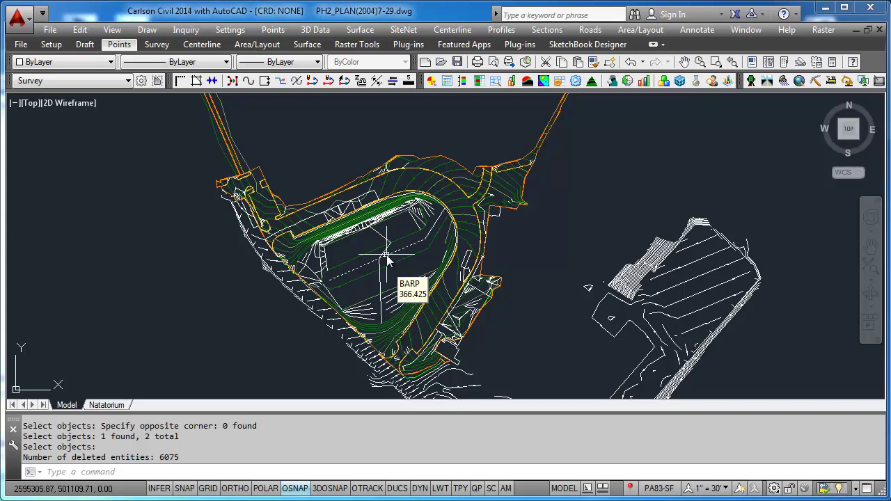
Contour PH1-PH2-FG.tin with the current settings, skipping inclusion and exclusion perimeters
left_click(358, 29)
mouse_move(436, 119)
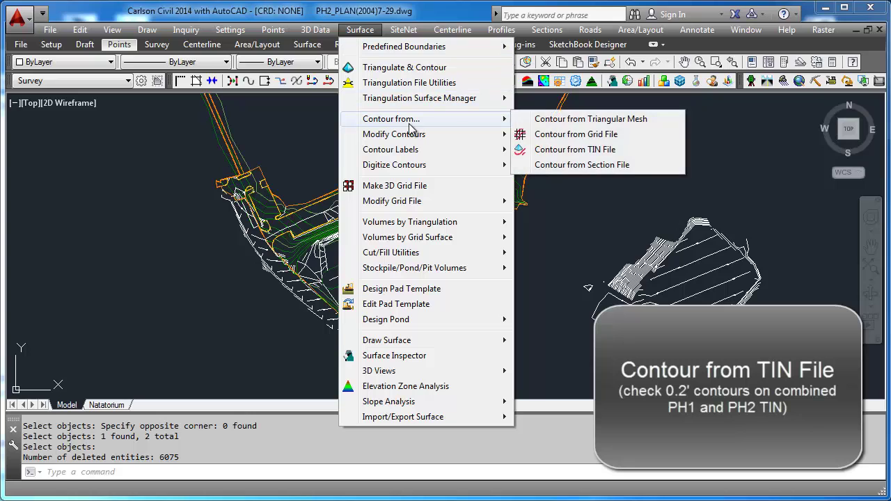
left_click(608, 150)
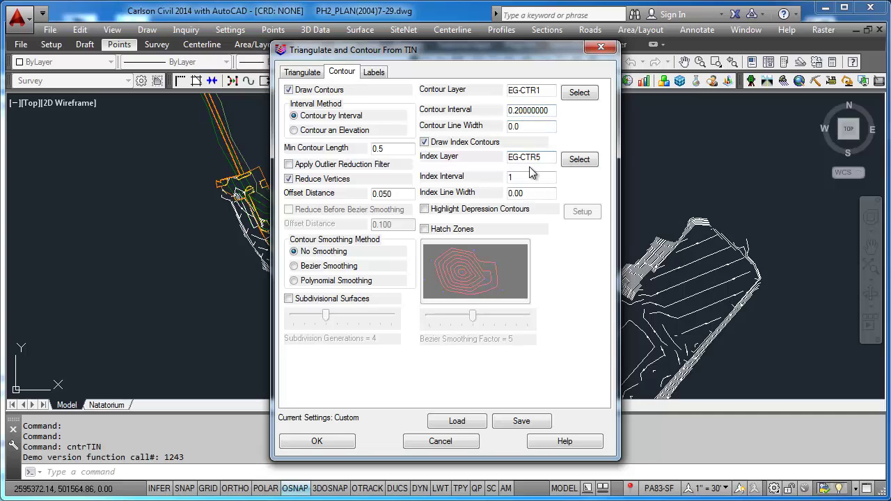
left_click(311, 75)
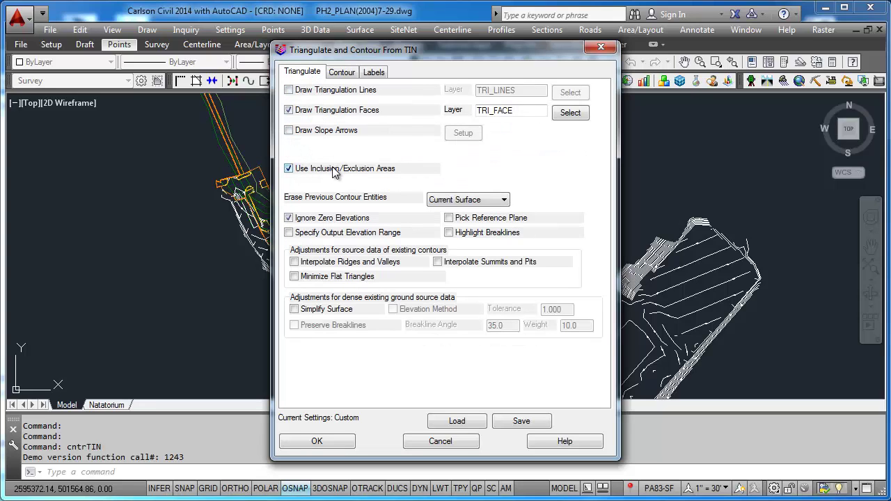
left_click(341, 440)
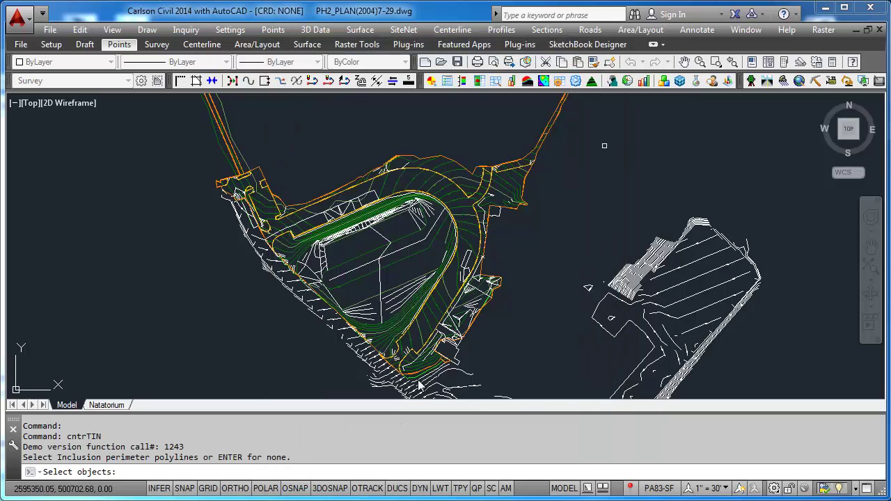
key("Return")
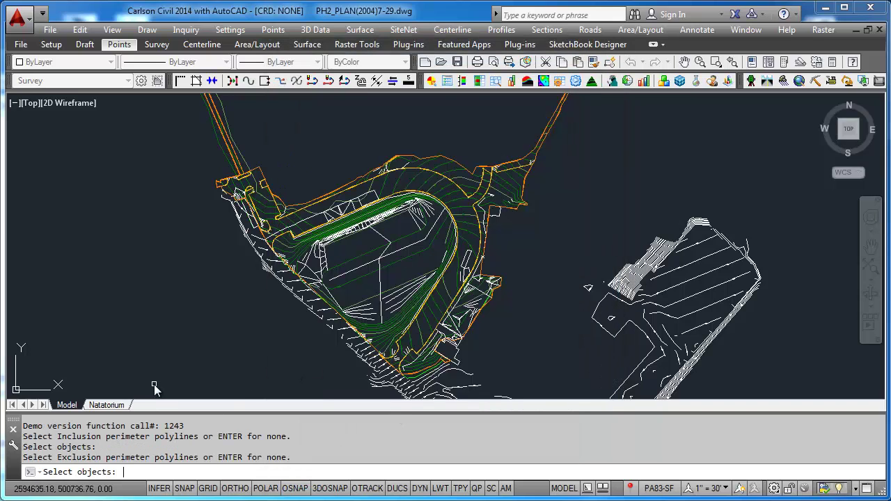
key("Return")
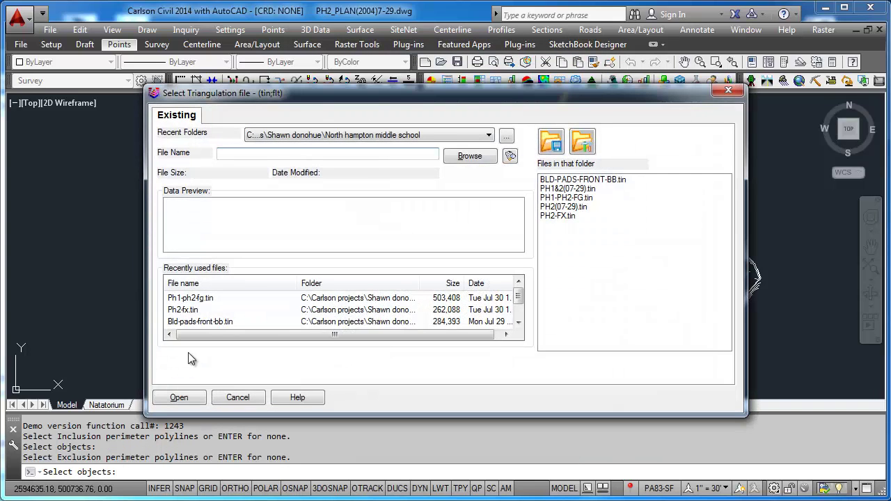
left_click(574, 207)
left_click(576, 198)
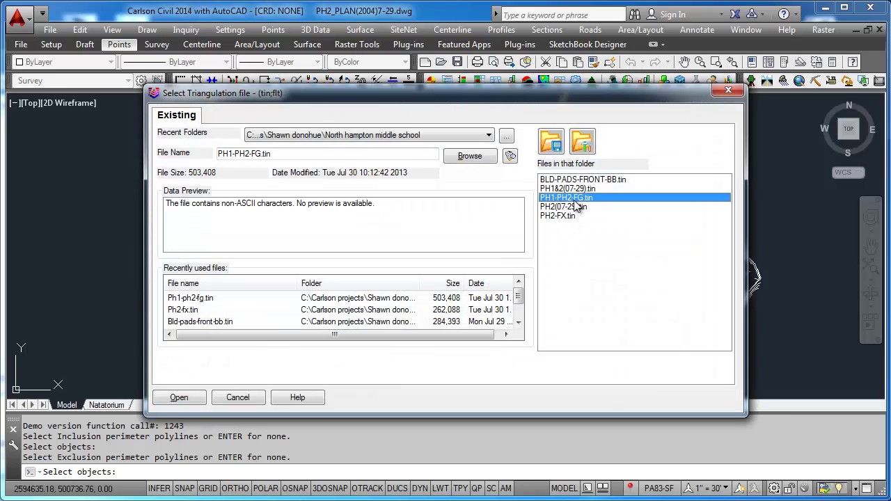
left_click(178, 397)
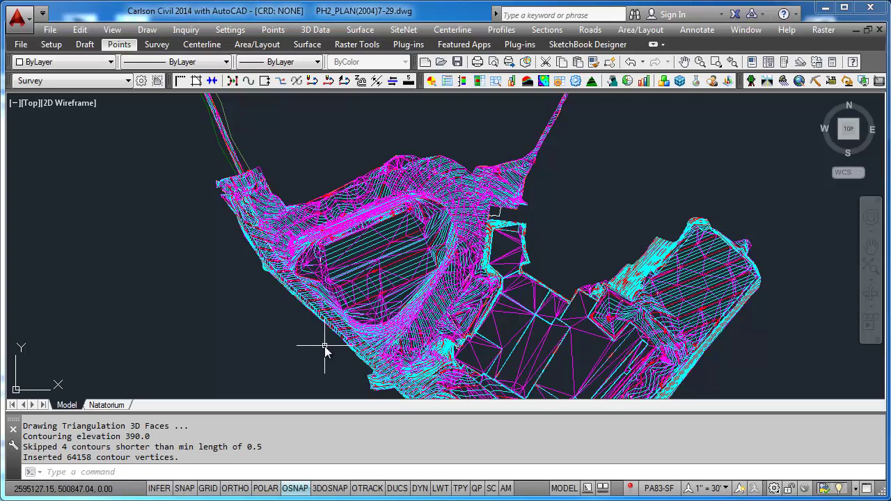
Freeze the TRI_FACE layer with LOFF by picking one of the triangle lines
middle_click_drag(373, 385, 348, 356)
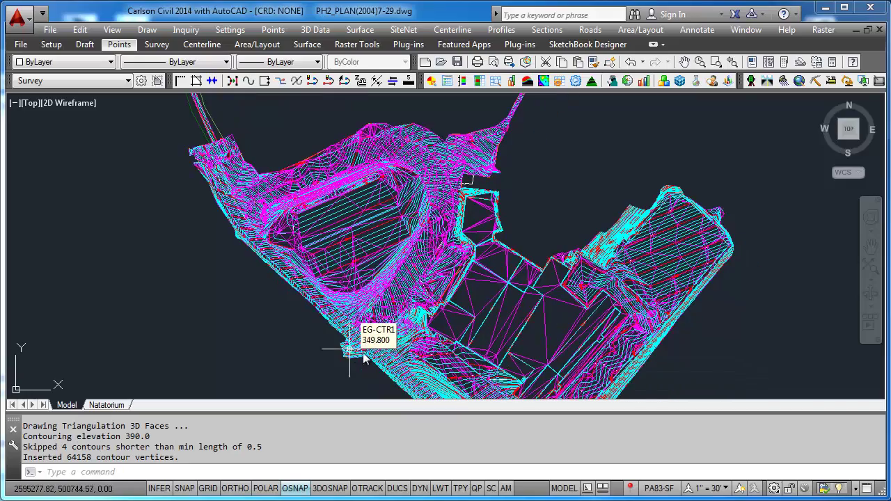
scroll(363, 357, "up", 5)
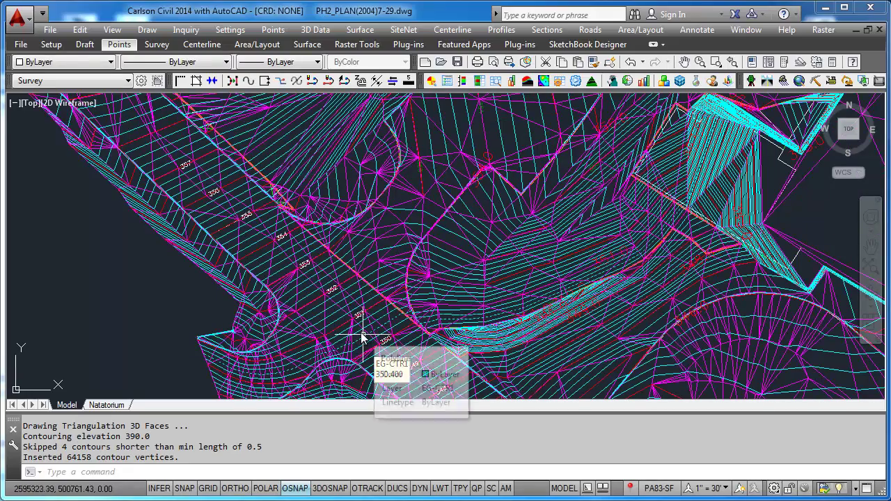
scroll(362, 336, "up", 2)
type("loff")
key("Return")
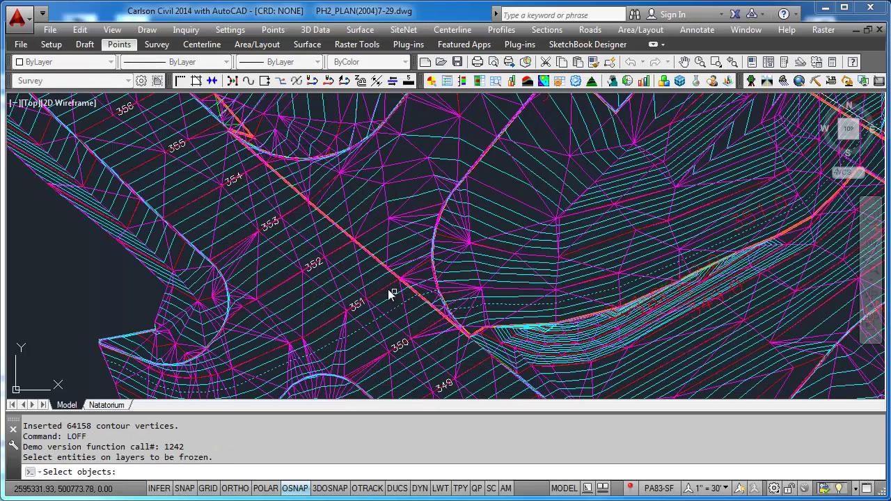
left_click(333, 275)
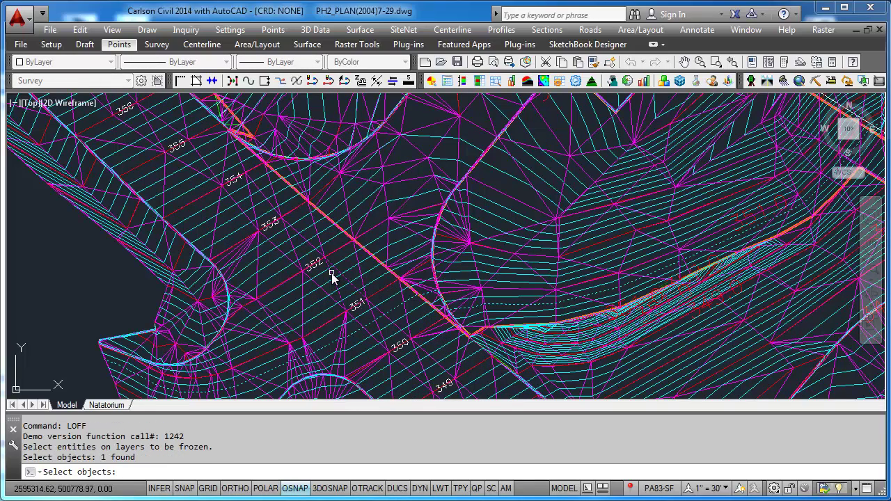
key("Return")
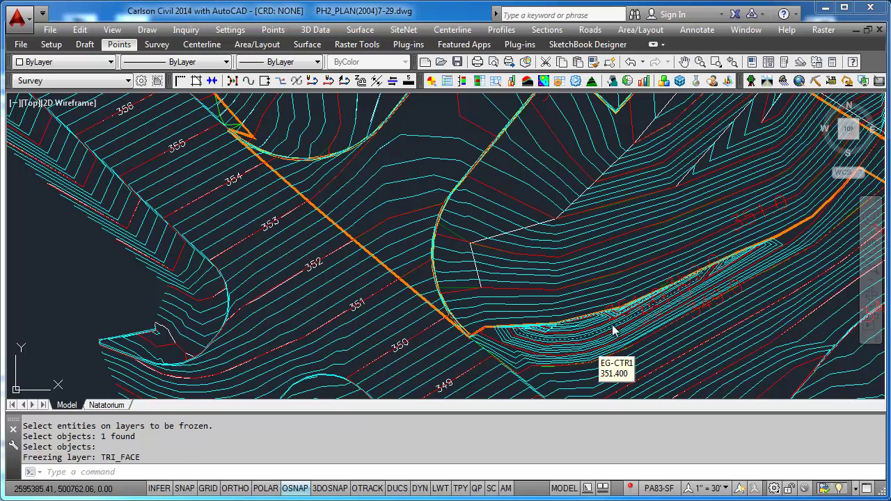
Orbit, pan and zoom around the site to review the new contours
middle_click_drag(571, 342, 574, 341, "shift")
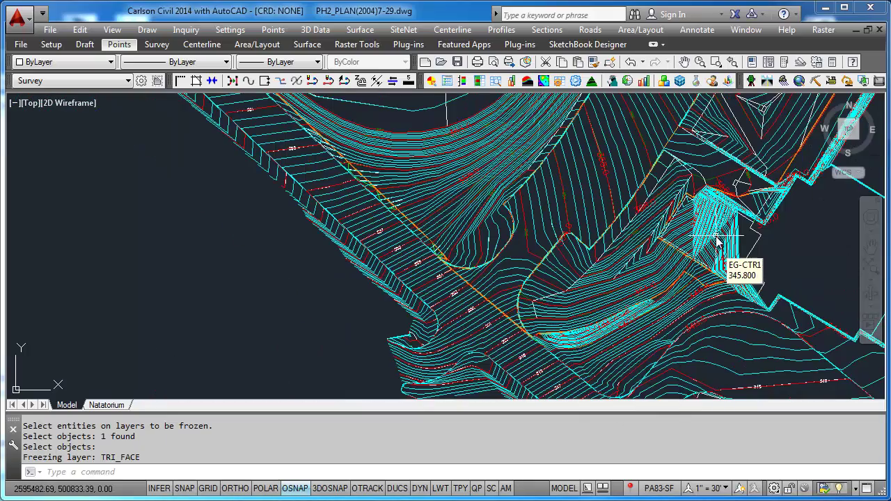
scroll(718, 241, "down", 3)
scroll(644, 256, "up", 4)
scroll(459, 233, "up", 3)
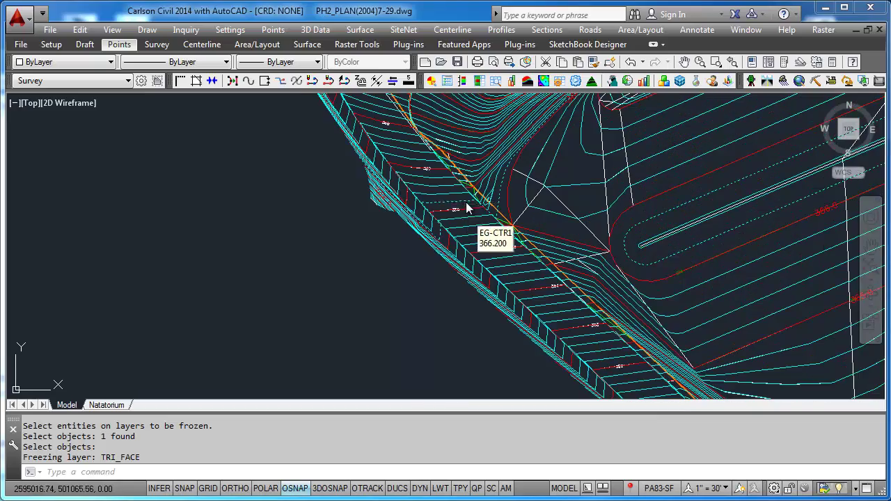
scroll(422, 240, "up", 1)
scroll(478, 259, "up", 3)
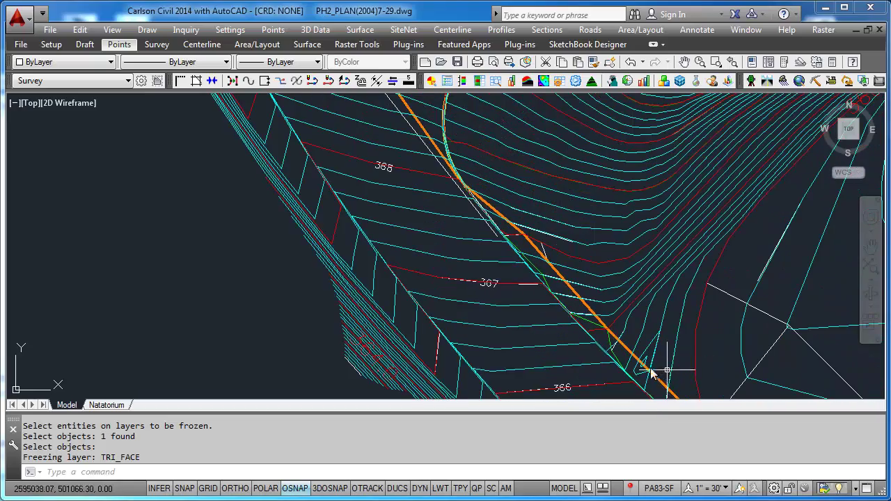
scroll(532, 323, "down", 5)
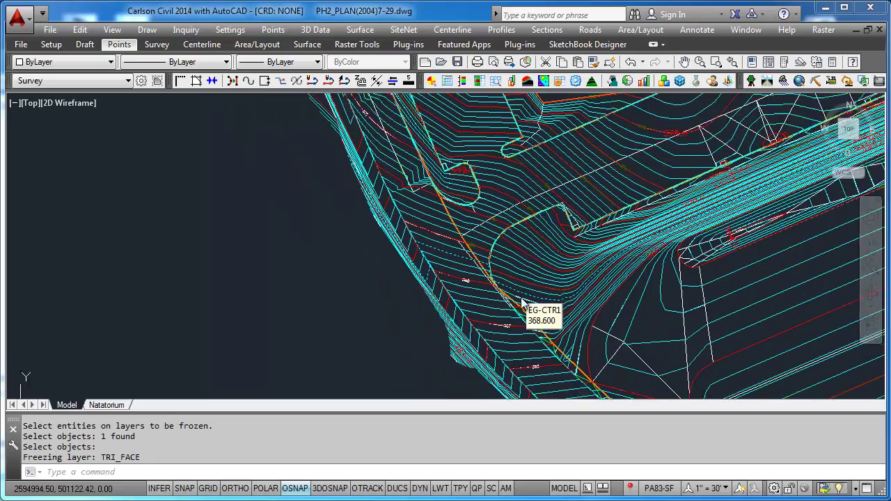
scroll(463, 260, "up", 3)
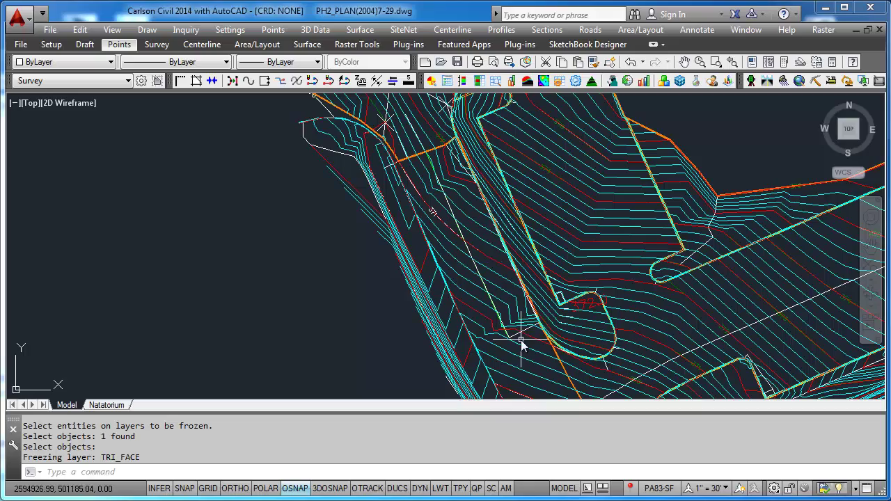
scroll(472, 313, "down", 2)
scroll(472, 314, "down", 3)
scroll(522, 326, "up", 3)
middle_click_drag(513, 322, 247, 258)
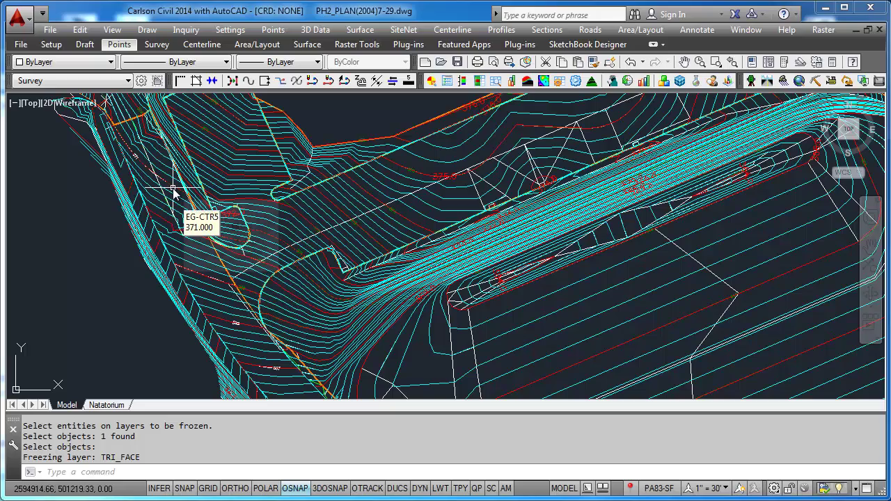
scroll(205, 200, "down", 3)
scroll(206, 200, "down", 2)
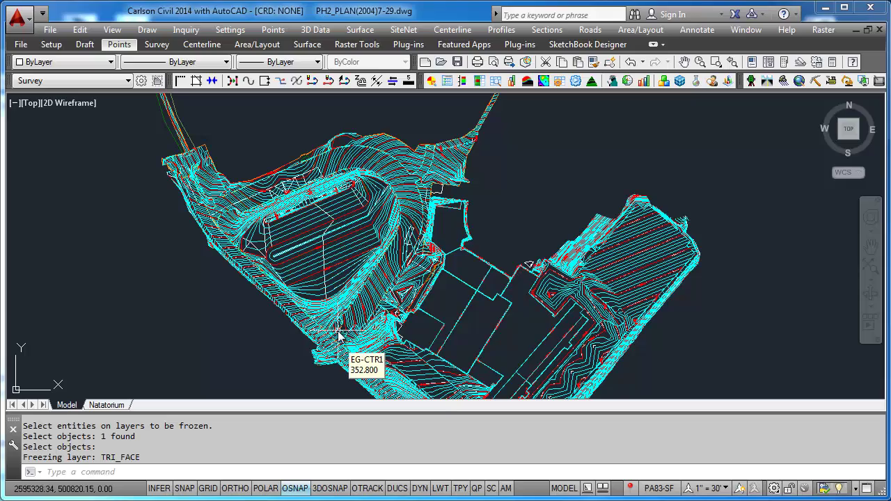
scroll(338, 341, "up", 4)
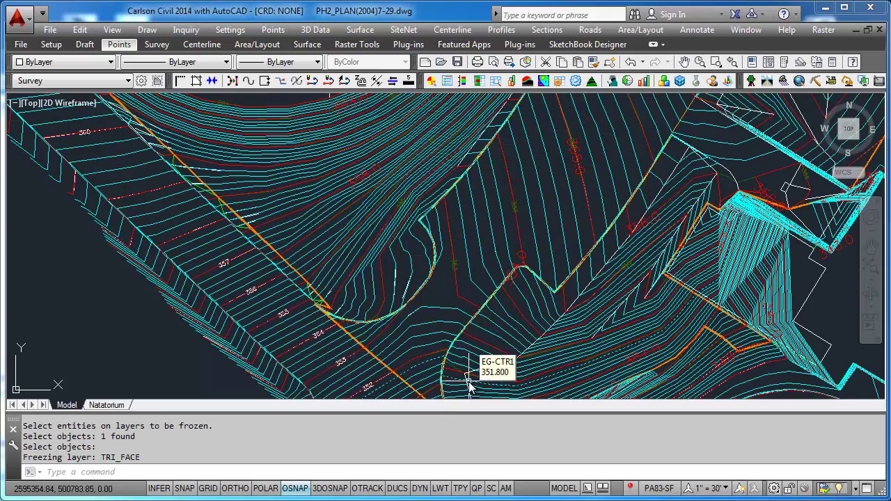
scroll(400, 211, "down", 3)
scroll(557, 243, "down", 3)
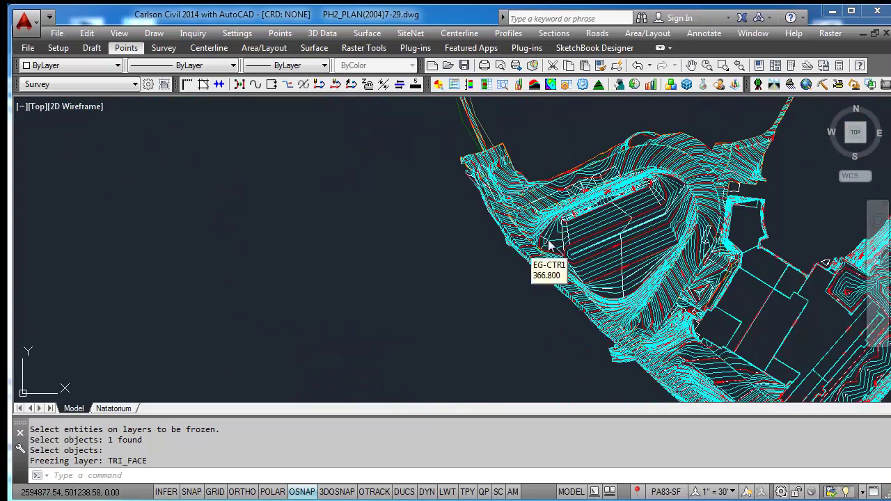
scroll(565, 249, "down", 3)
middle_click_drag(632, 255, 486, 259)
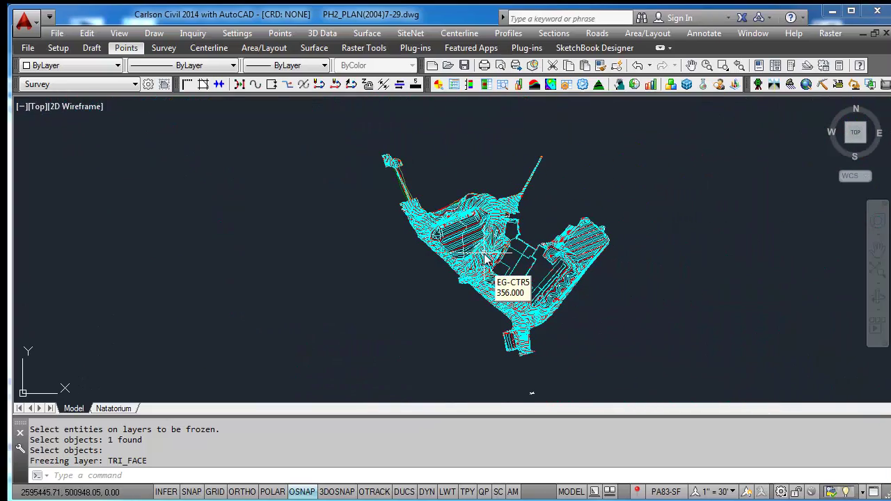
mouse_move(428, 237)
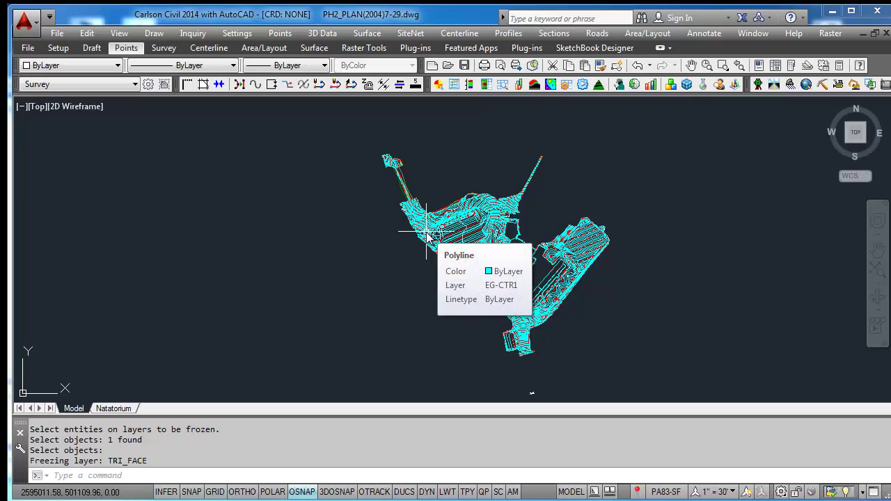
scroll(444, 265, "up", 8)
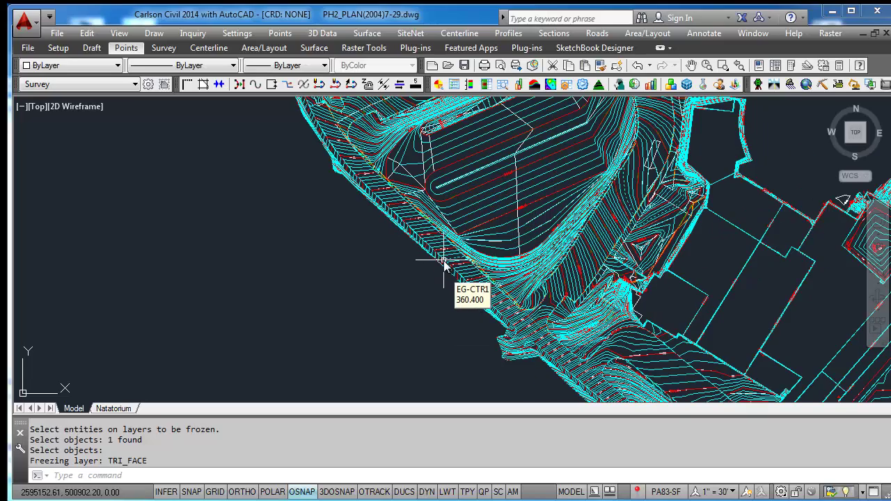
scroll(426, 251, "down", 6)
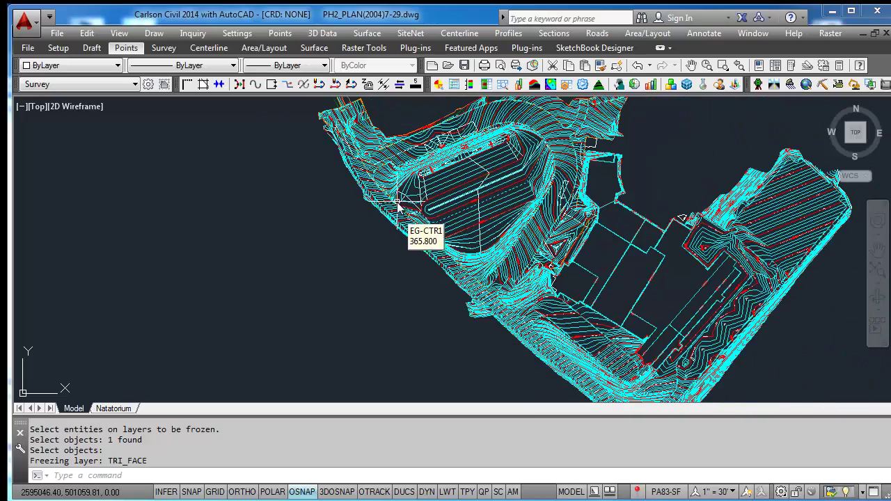
scroll(407, 244, "up", 2)
scroll(369, 216, "down", 5)
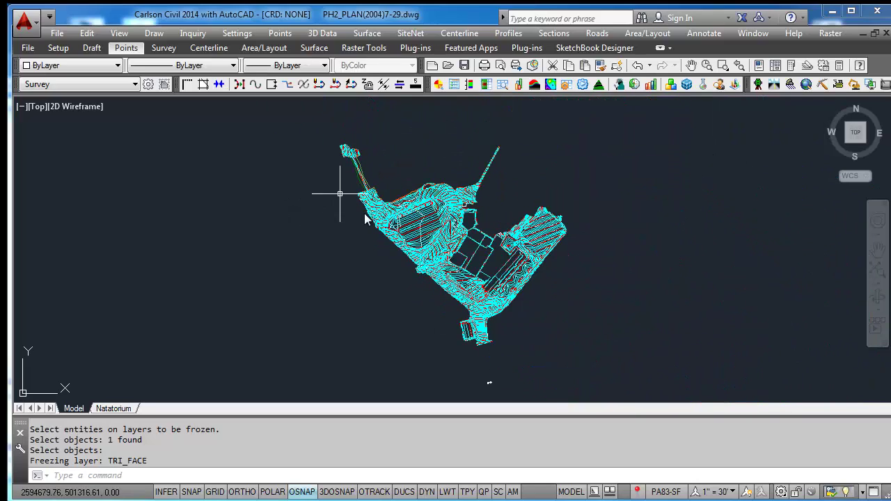
scroll(321, 230, "up", 1)
Erase everything on layers EG-CTR5, EG-CTR1 and TRI_FACE with LDEL
type("ldel")
key("Return")
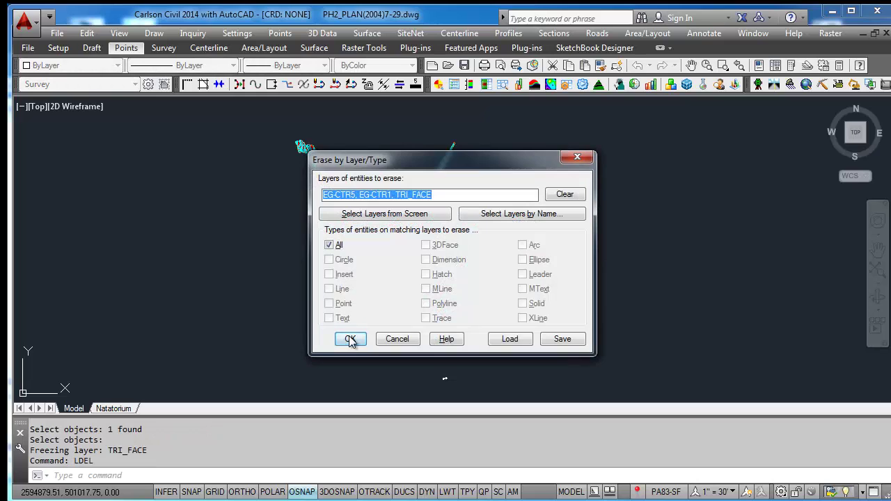
left_click(350, 339)
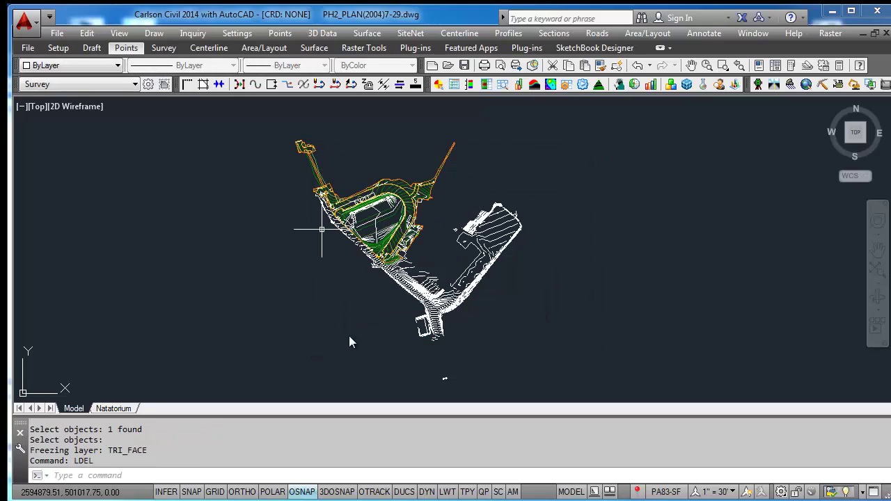
Run Contour from TIN File on PH1&2(07-29).tin, skipping inclusion and exclusion perimeters
left_click(367, 33)
mouse_move(401, 124)
left_click(572, 155)
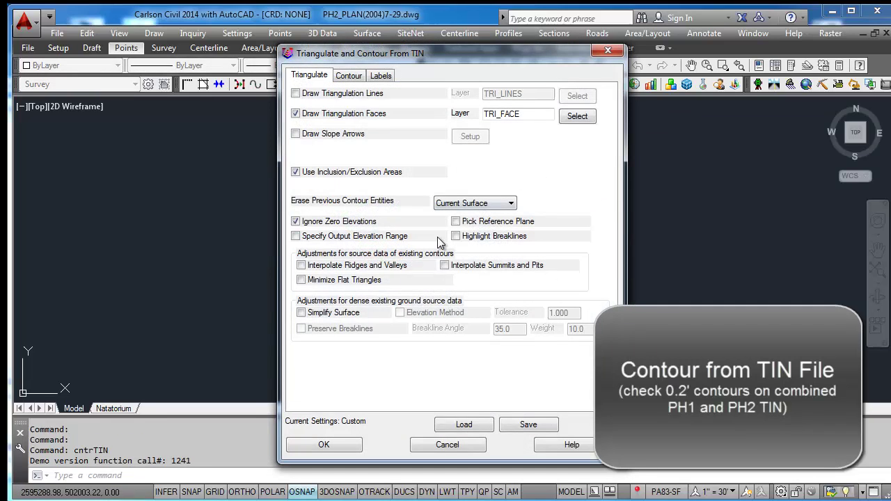
left_click(323, 445)
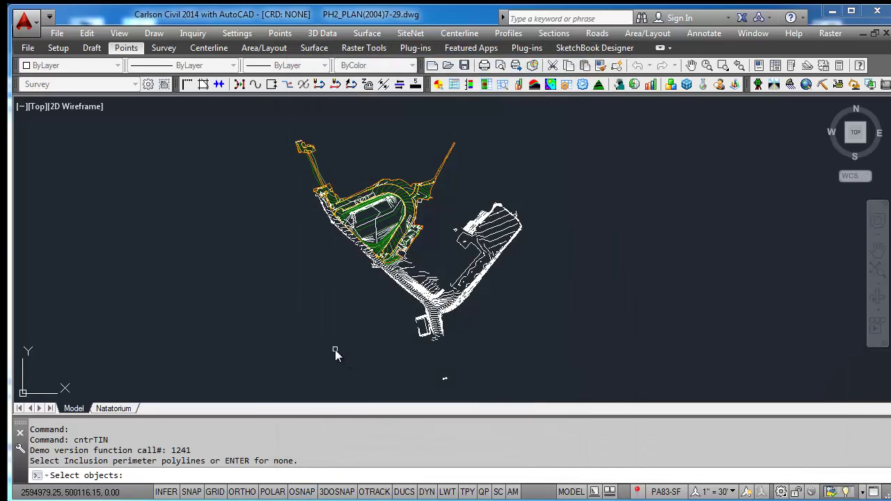
key("Return")
key("Return")
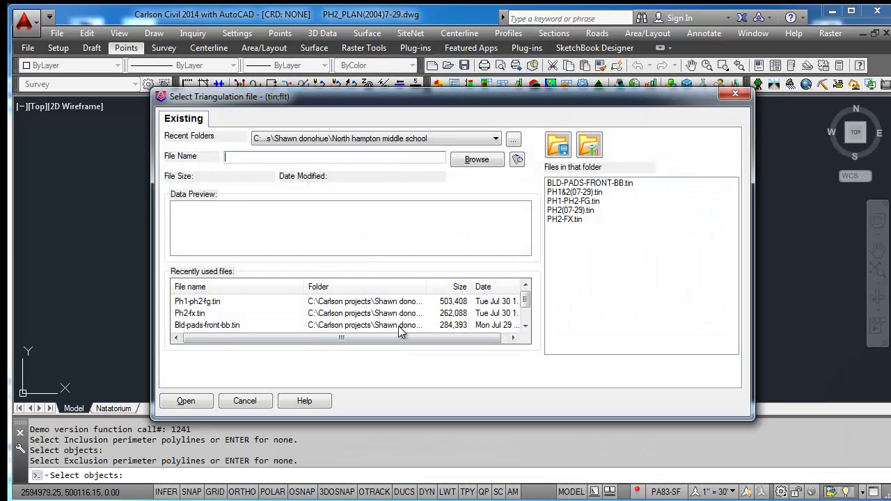
left_click(588, 192)
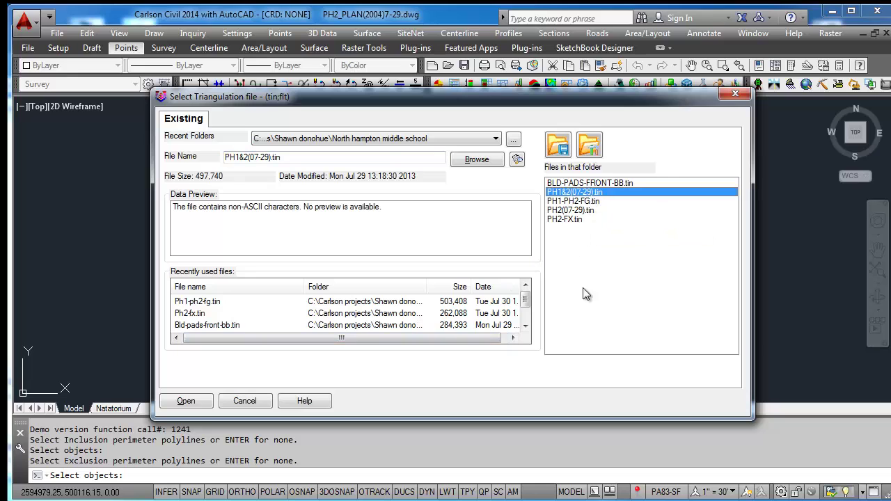
left_click(187, 402)
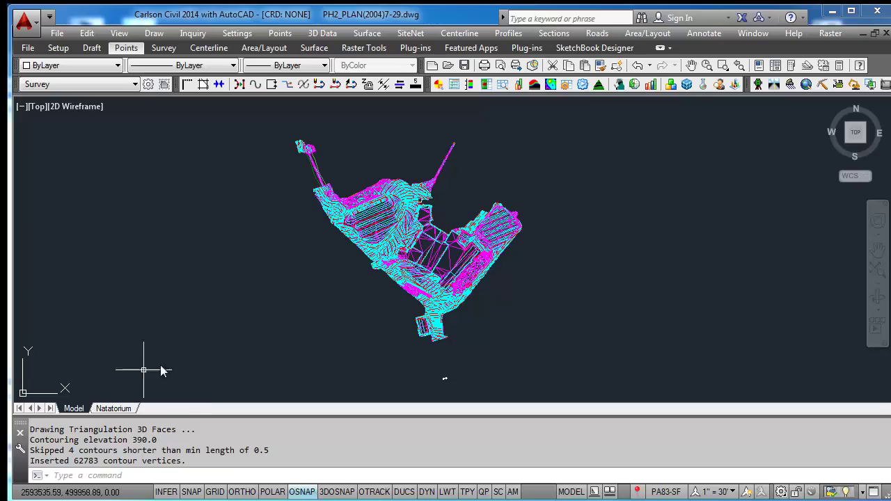
Pan across the new EG-CTR5 and EG-CTR1 contours, then start the LOFF layer freeze
scroll(385, 269, "up", 5)
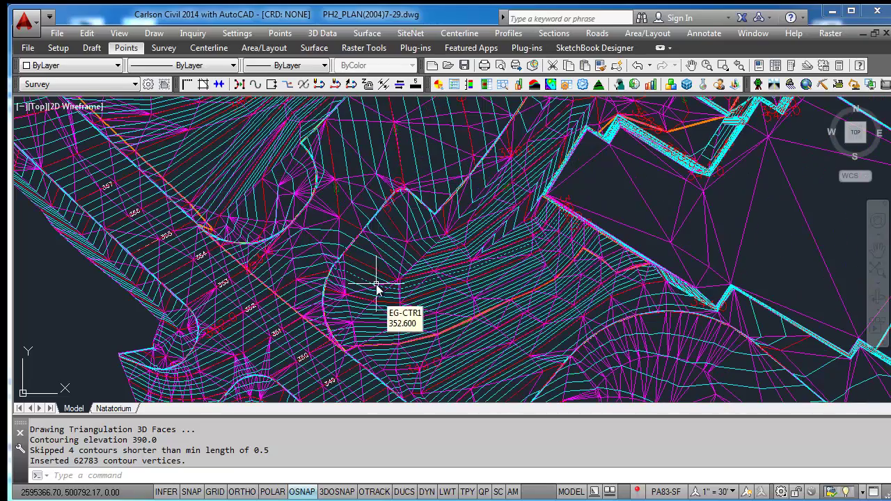
middle_click_drag(418, 312, 358, 215)
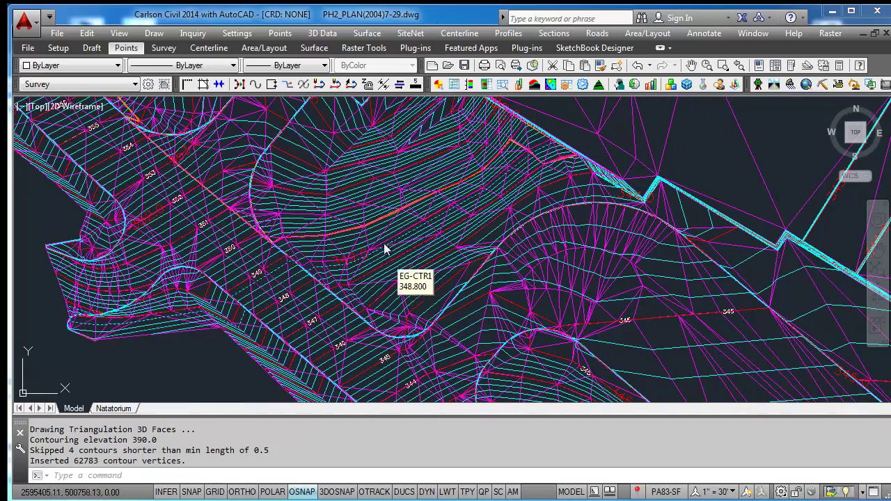
mouse_move(445, 302)
middle_mouse_down()
mouse_move(519, 360)
mouse_move(551, 357)
middle_mouse_up()
mouse_move(597, 153)
middle_mouse_down()
mouse_move(551, 243)
mouse_move(519, 274)
middle_mouse_up()
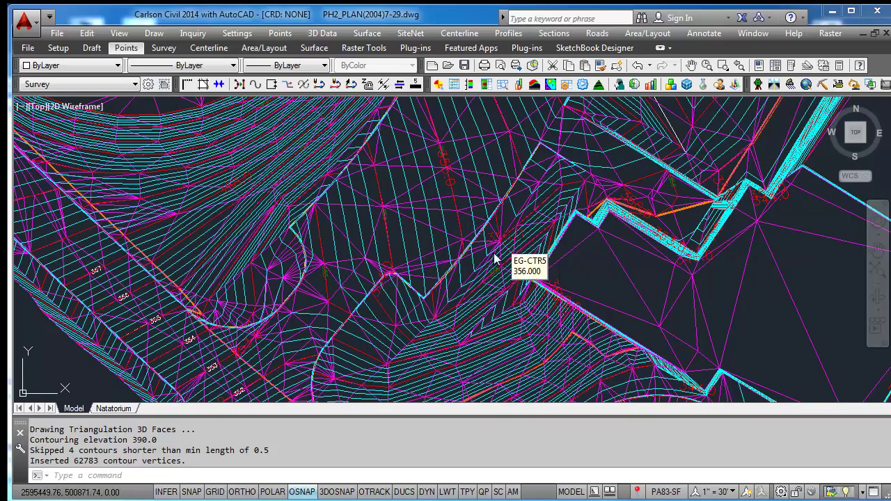
scroll(535, 159, "up", 3)
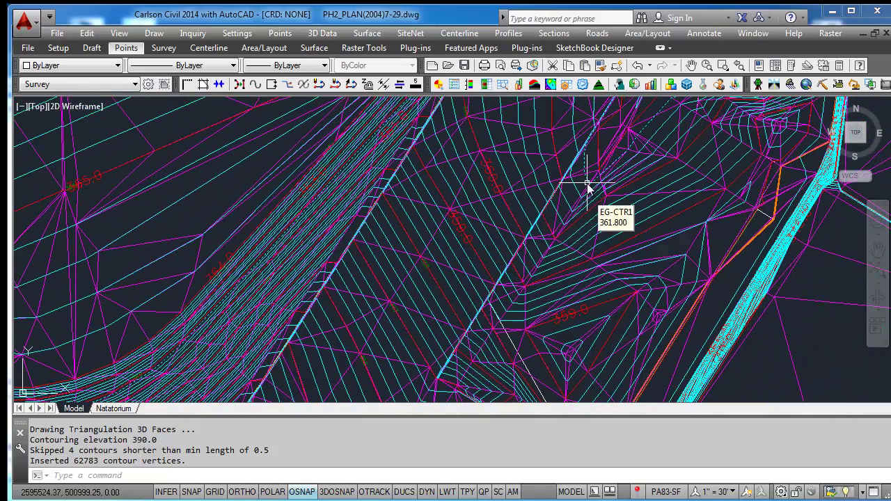
type("loff")
key("Return")
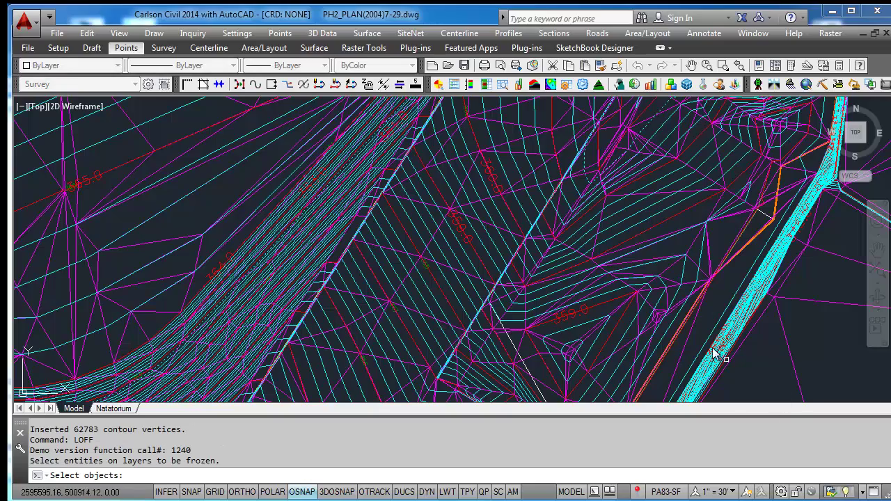
Freeze TRI_FACE by picking a magenta triangle face, then zoom in on the contours
left_click(641, 247)
key("Return")
scroll(641, 258, "down", 3)
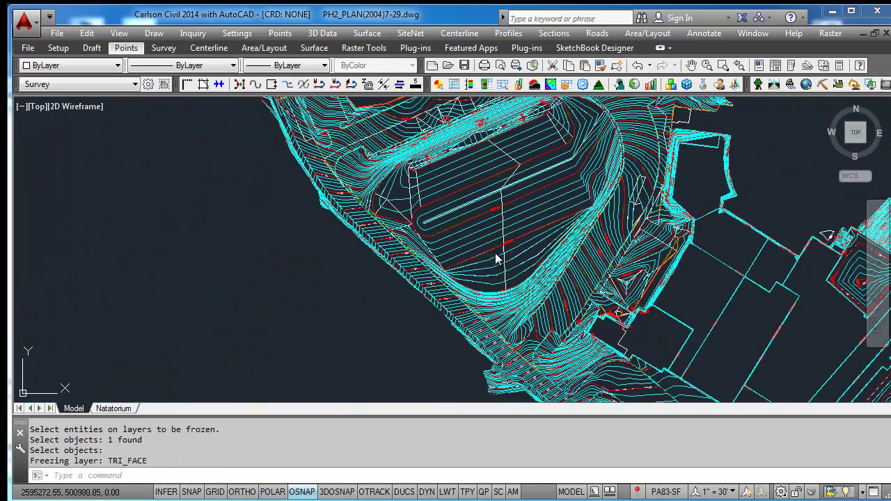
scroll(496, 259, "up", 2)
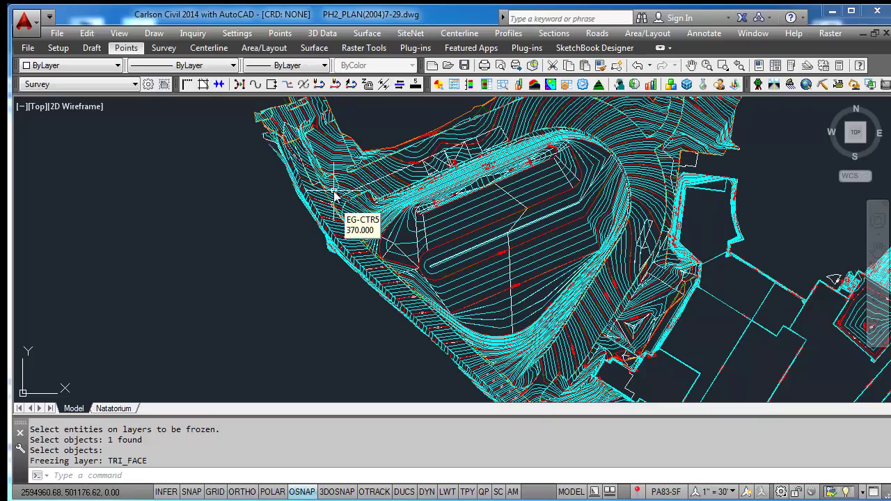
scroll(319, 195, "up", 2)
scroll(307, 174, "up", 1)
scroll(341, 244, "up", 1)
scroll(314, 218, "up", 1)
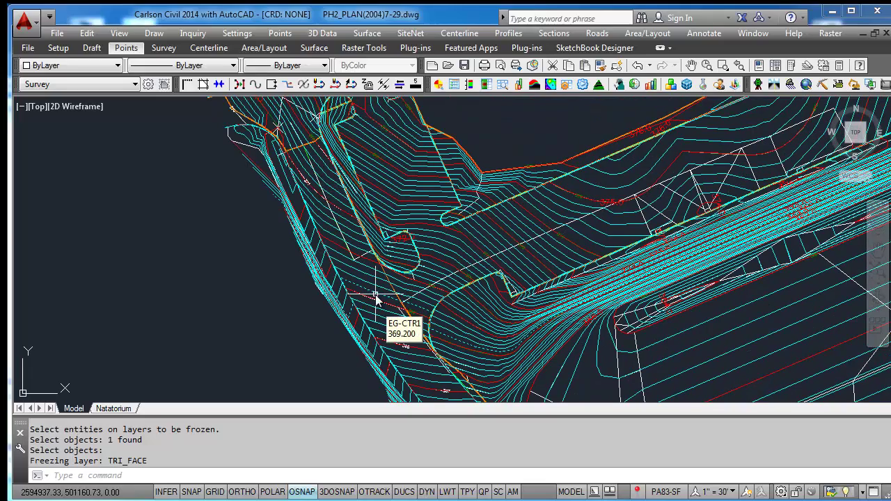
Pan along the slope and embankment contours, then zoom out and recentre the full site
middle_click_drag(374, 295, 376, 157)
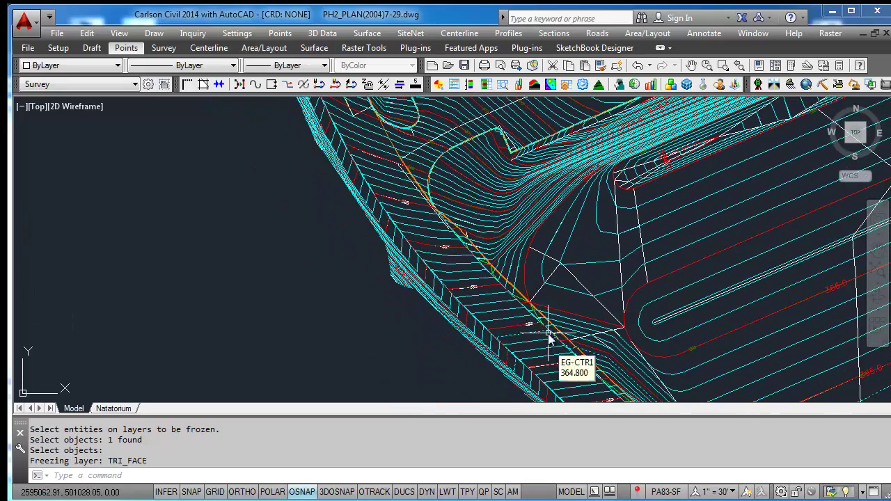
middle_click_drag(536, 317, 400, 151)
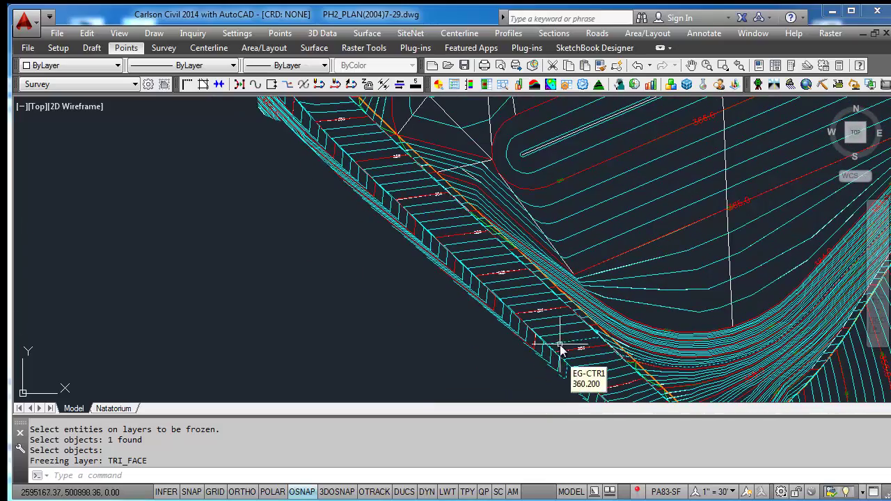
middle_click_drag(564, 355, 465, 253)
middle_click_drag(575, 333, 435, 317)
scroll(436, 317, "down", 8)
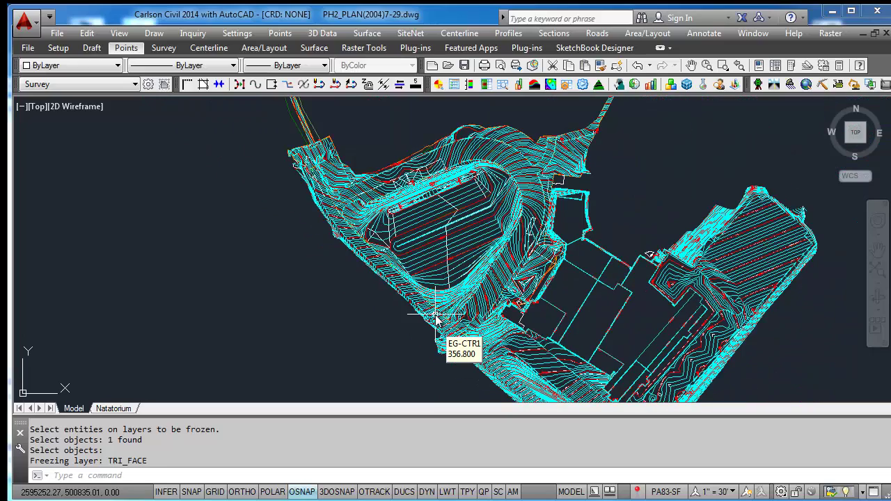
middle_click_drag(481, 332, 450, 256)
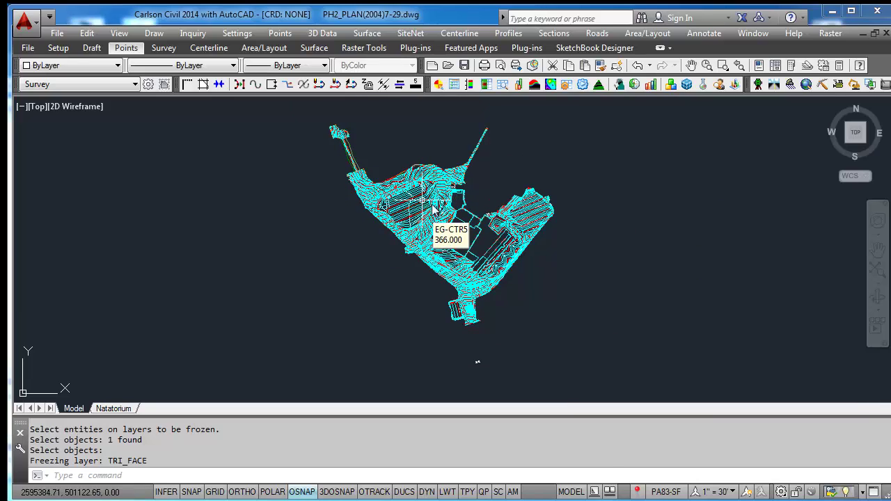
middle_click_drag(421, 242, 399, 250)
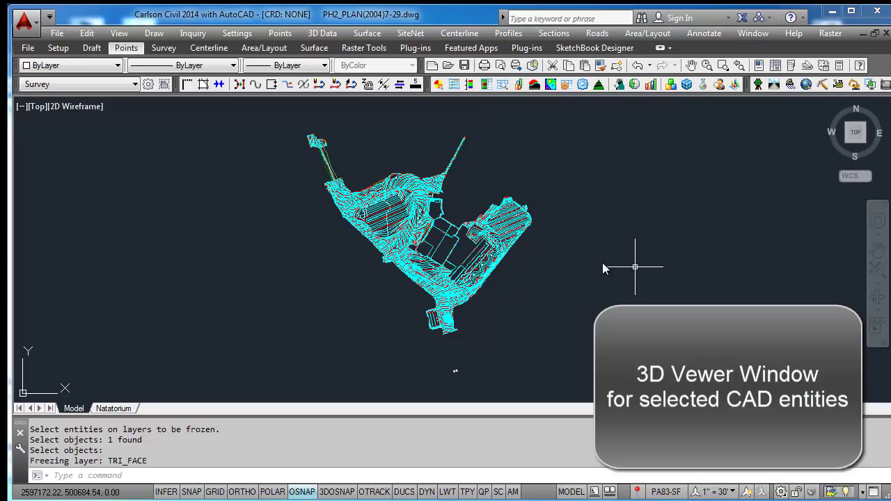
Show all 3058 site entities in a maximized 3D Viewer, coloured by elevation at vertical scale 5.000
left_click(119, 34)
left_click(166, 143)
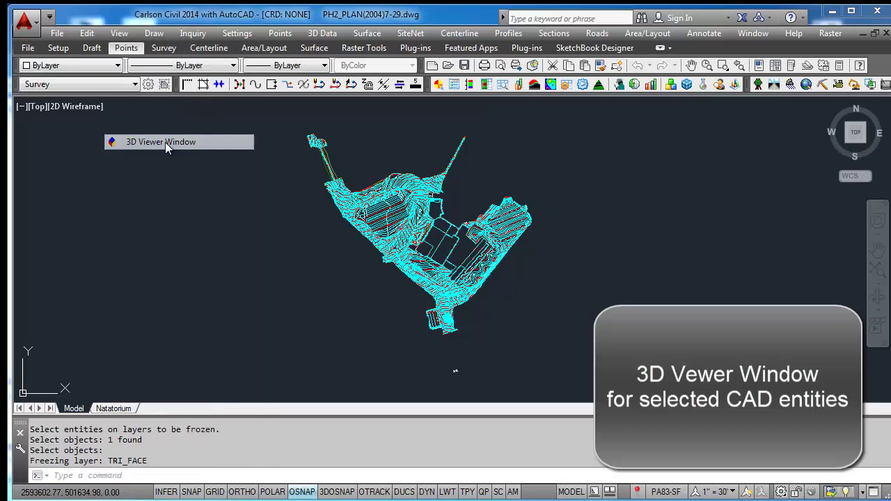
left_click(587, 349)
left_click(290, 120)
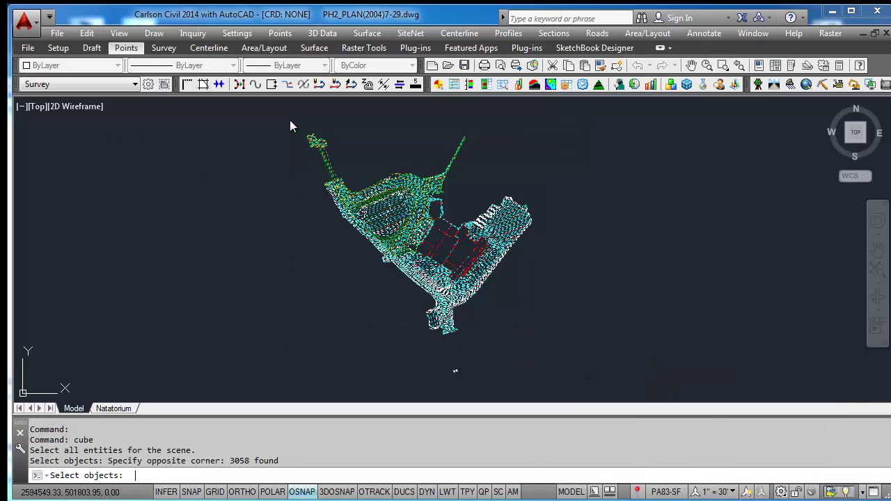
key("Return")
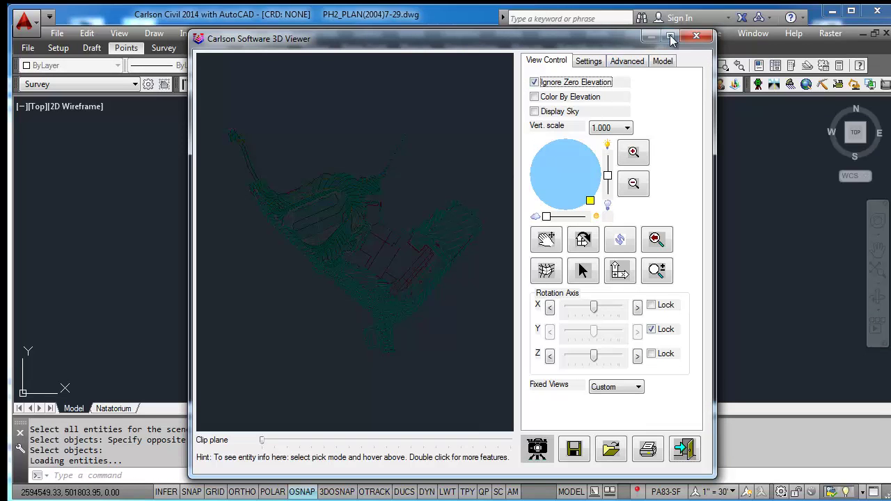
left_click(535, 96)
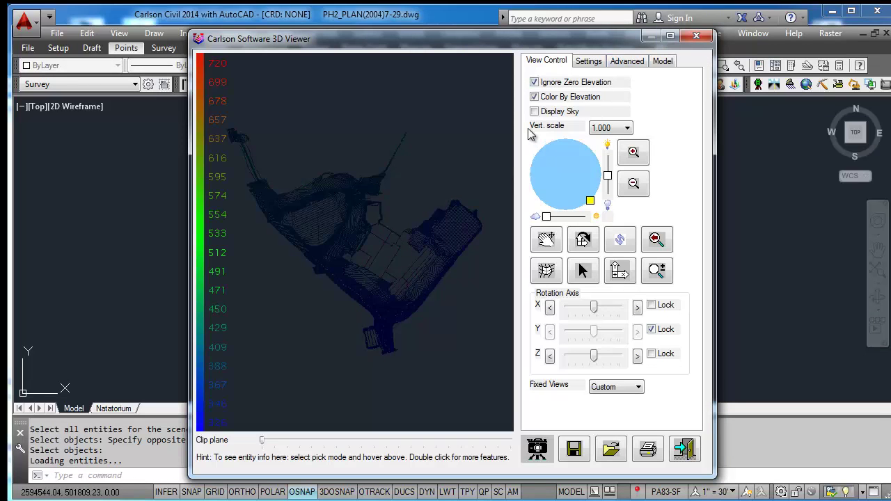
left_click(670, 37)
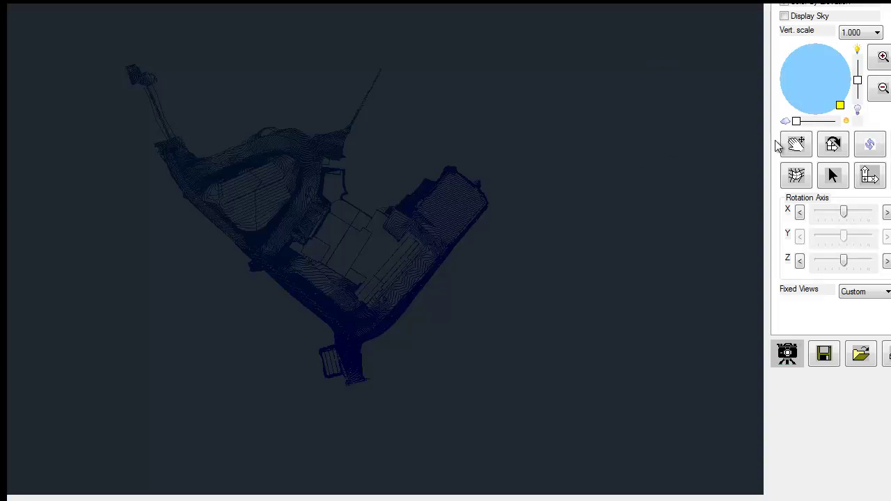
left_click(876, 33)
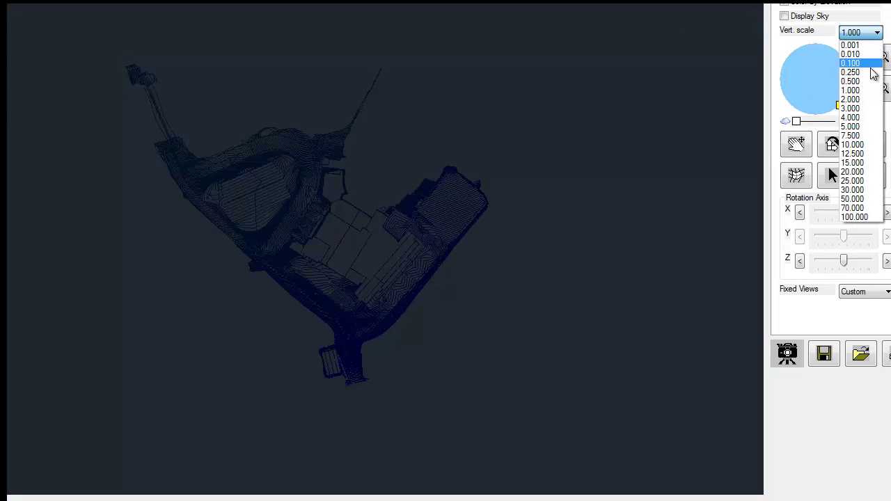
left_click(863, 128)
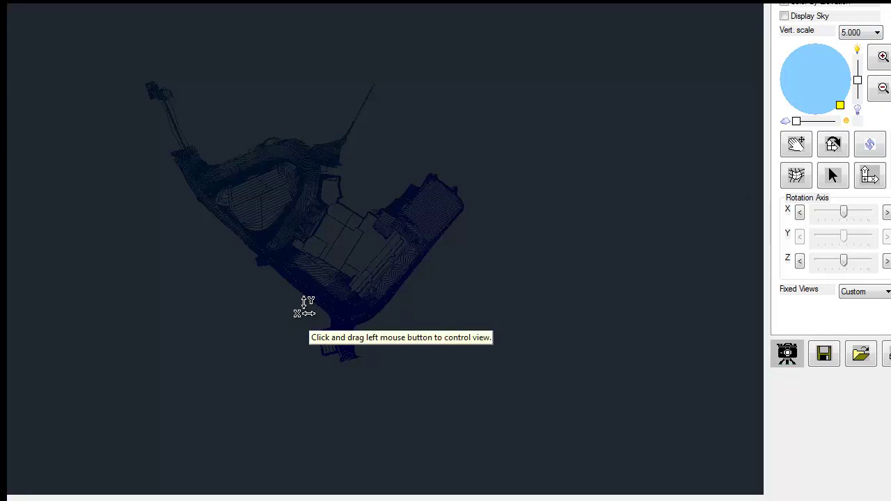
Orbit, spin and zoom the exaggerated terrain to see building pads and grading obliquely
left_click_drag(308, 298, 298, 91)
left_click_drag(258, 308, 334, 20)
left_click_drag(252, 424, 276, 209)
left_click_drag(401, 376, 328, 427)
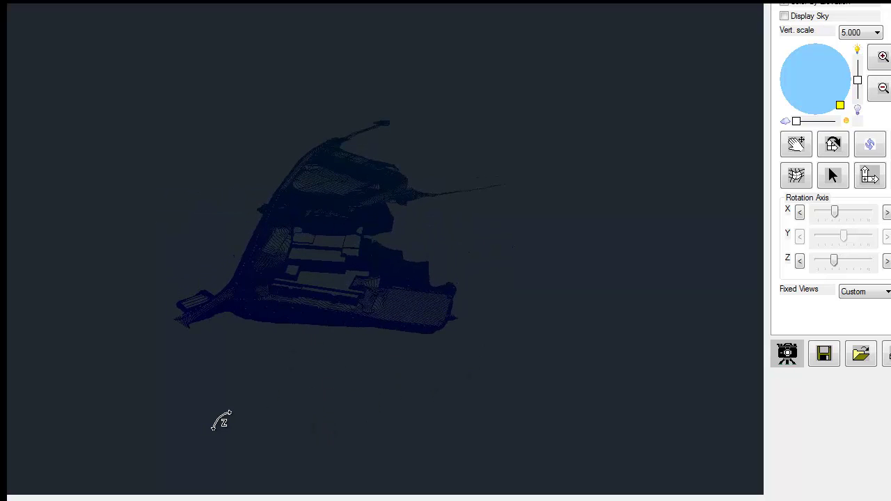
left_click_drag(222, 420, 340, 385)
scroll(307, 206, "up", 8)
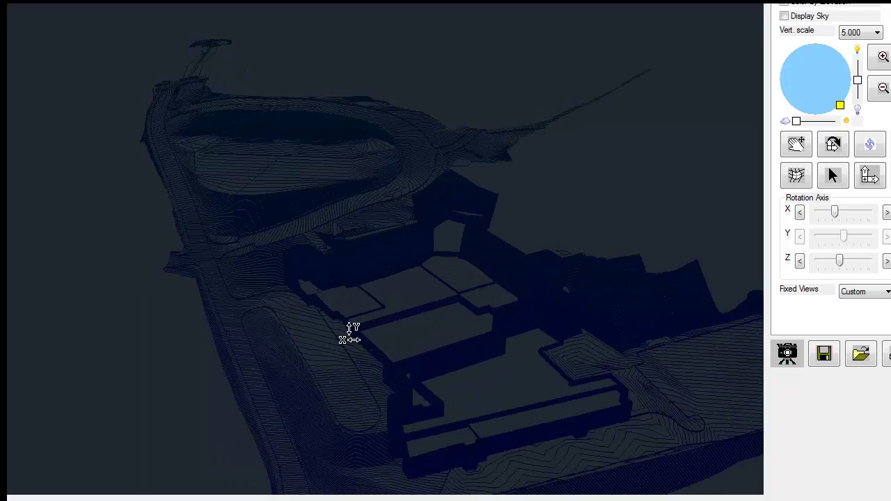
left_click_drag(348, 332, 343, 296)
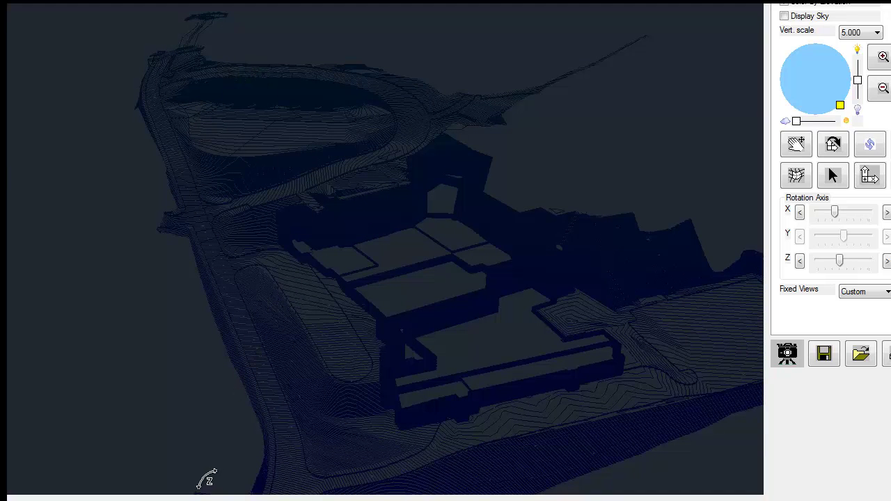
left_click_drag(205, 478, 526, 285)
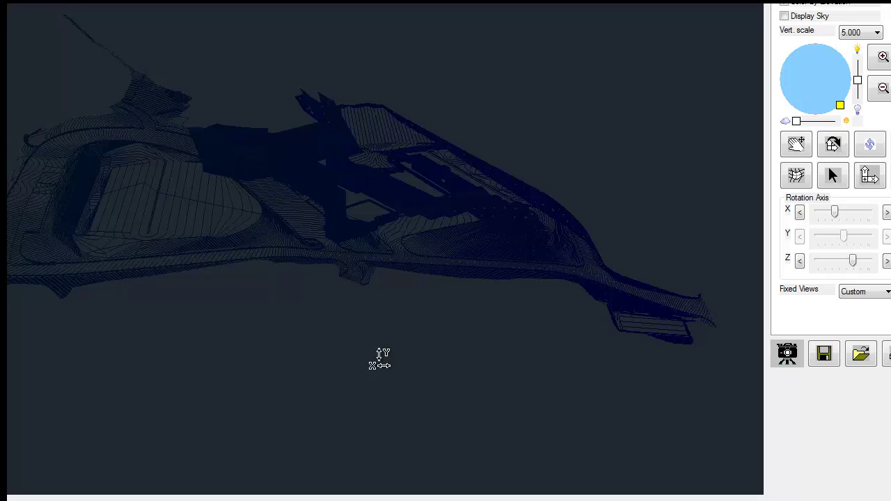
left_click_drag(366, 366, 323, 370)
left_click_drag(404, 430, 205, 420)
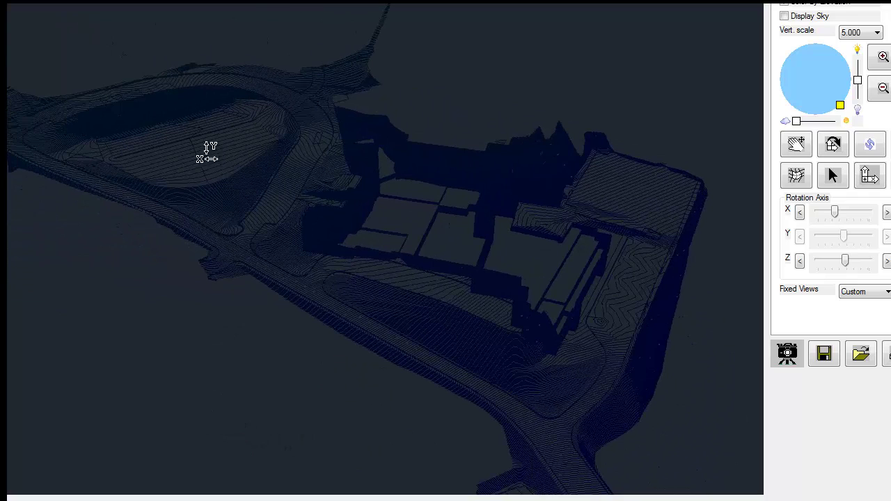